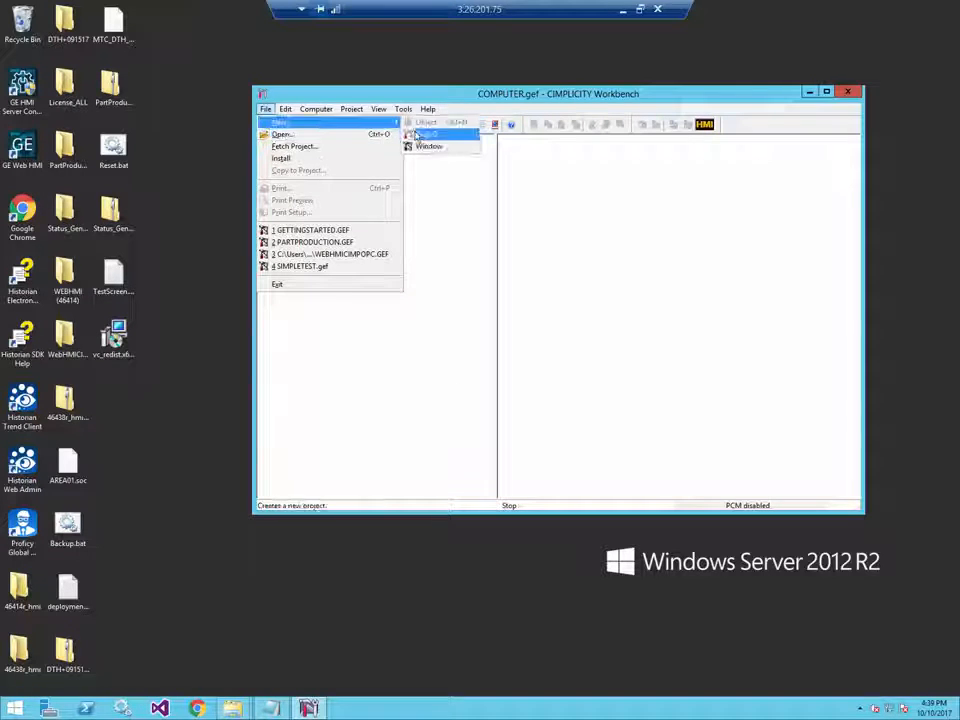
# - Set up project user ADMIN with a password and create the project as GettingStarted
pyautogui.click(415, 135)
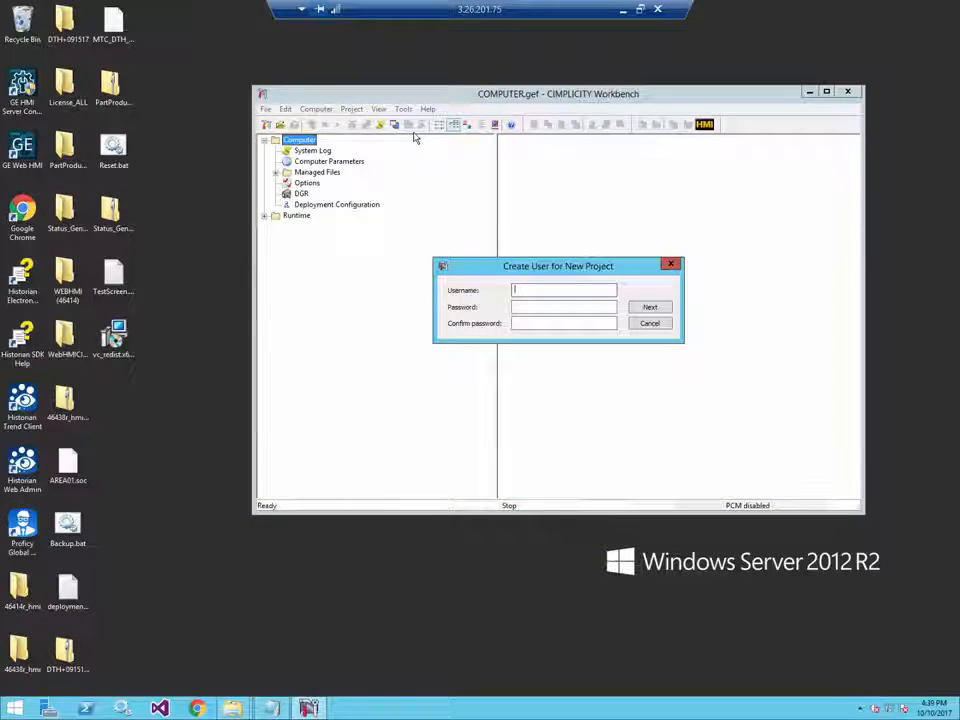
pyautogui.write('ADMI')
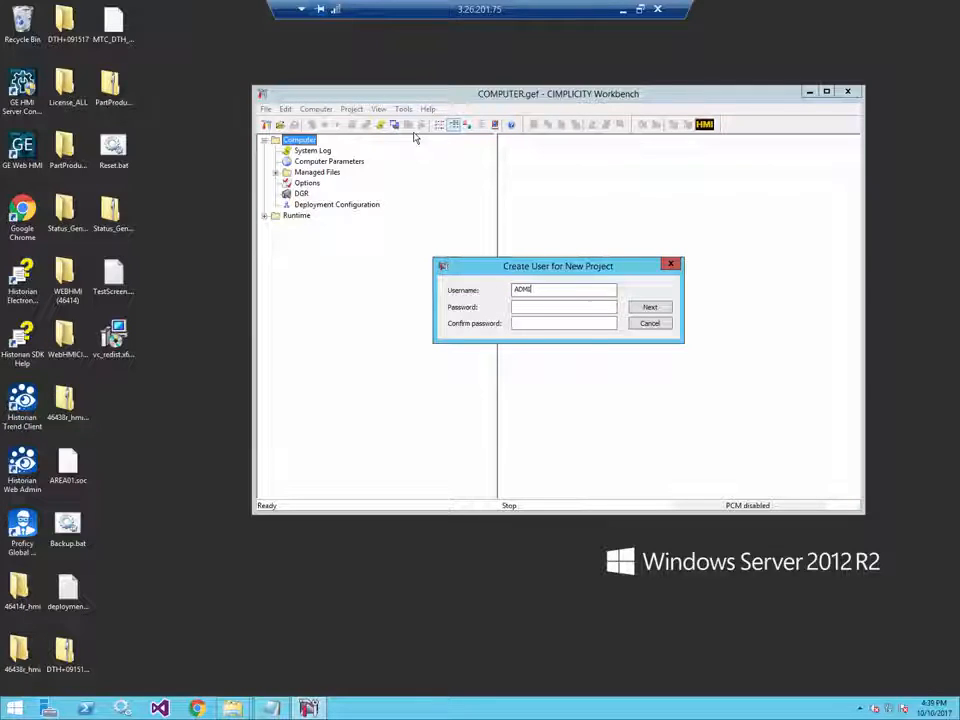
pyautogui.write('N')
pyautogui.press('Tab')
pyautogui.write('••••••')
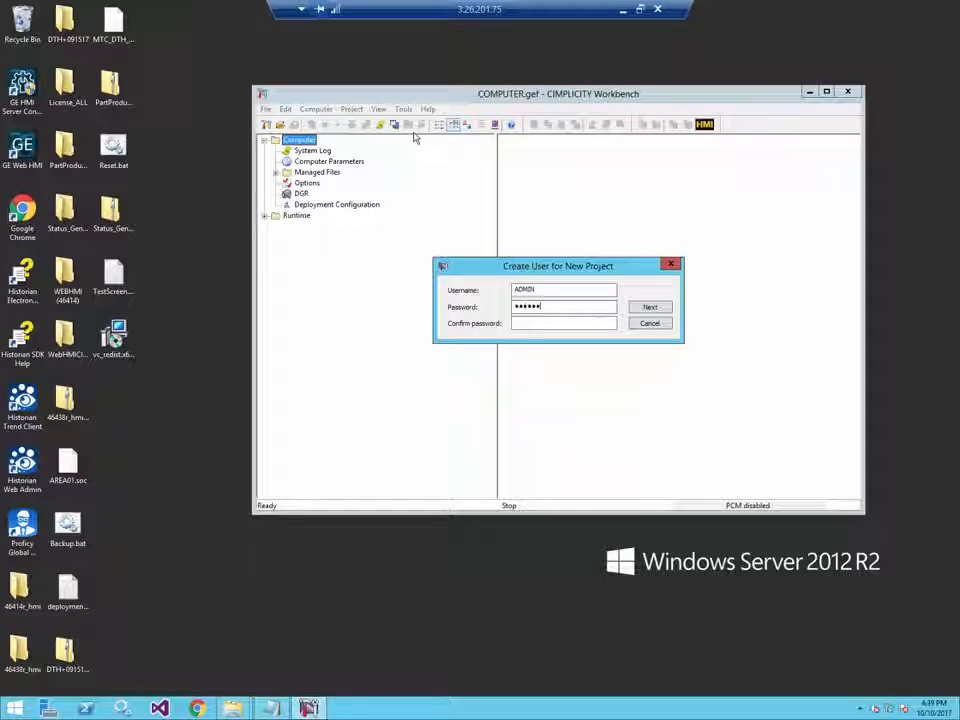
pyautogui.write('••••')
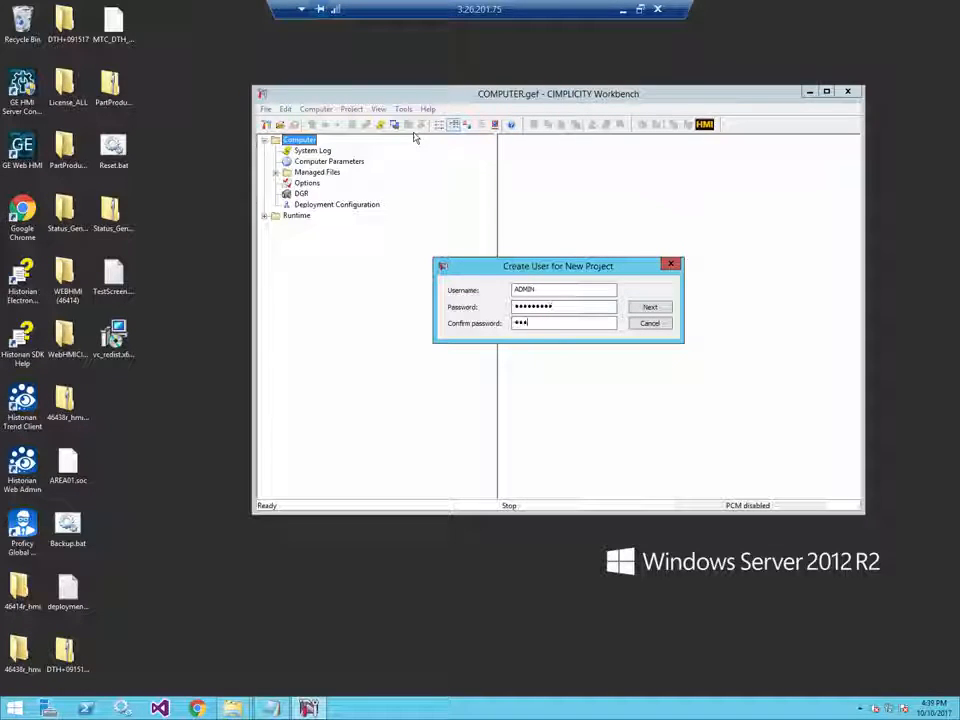
pyautogui.write('••')
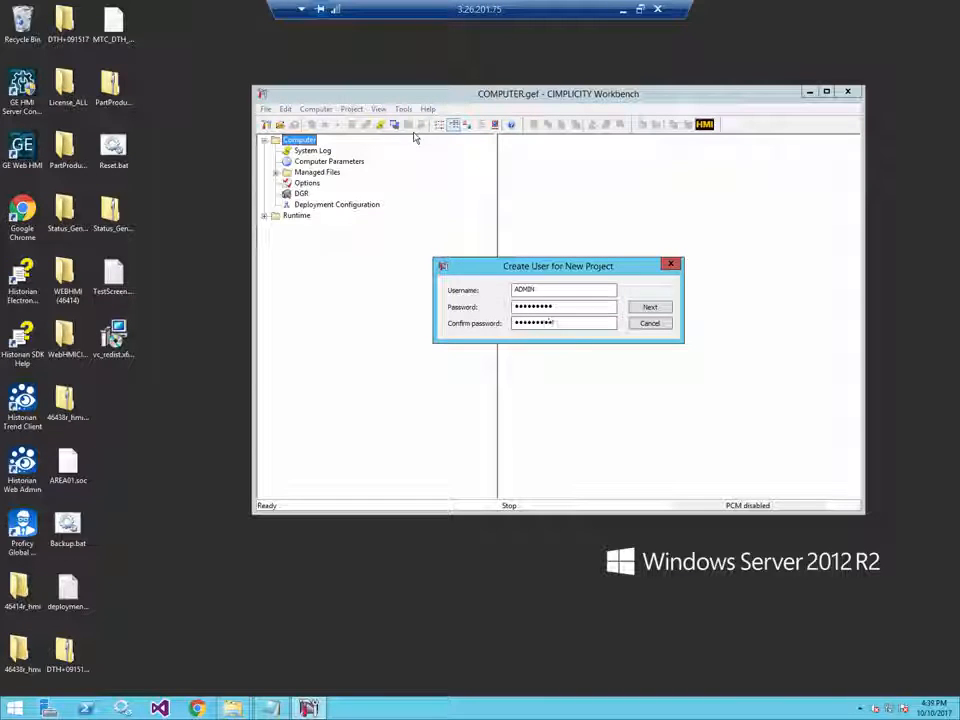
pyautogui.click(648, 309)
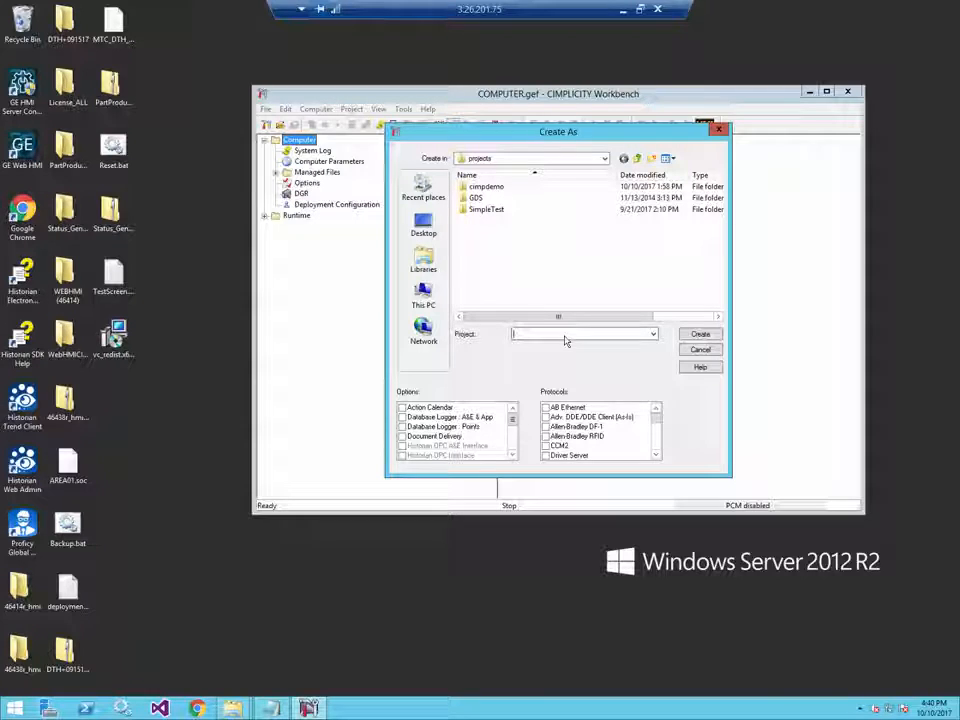
pyautogui.write('GeHtingStarted')
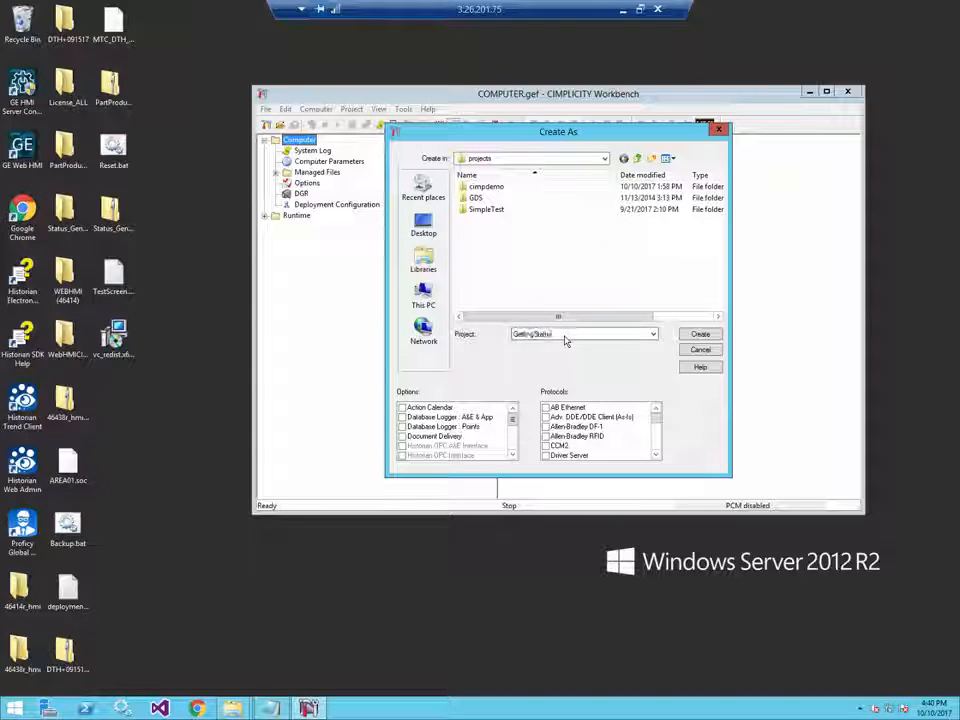
pyautogui.click(690, 335)
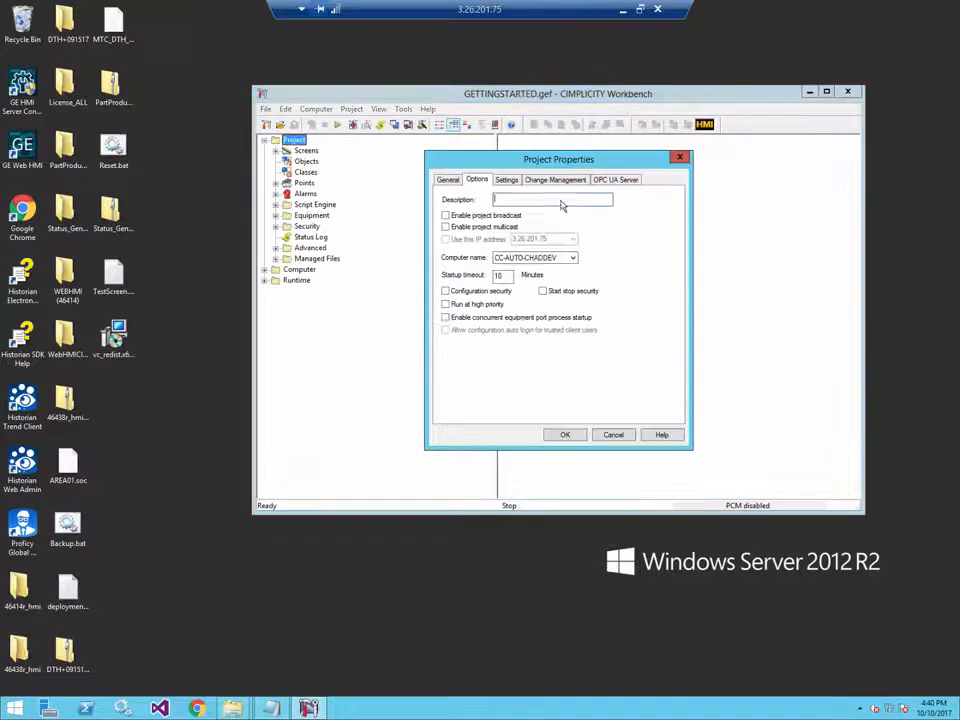
# - Enable the OPC UA server and confirm a successful Web HMI host connection on port 443
pyautogui.click(620, 183)
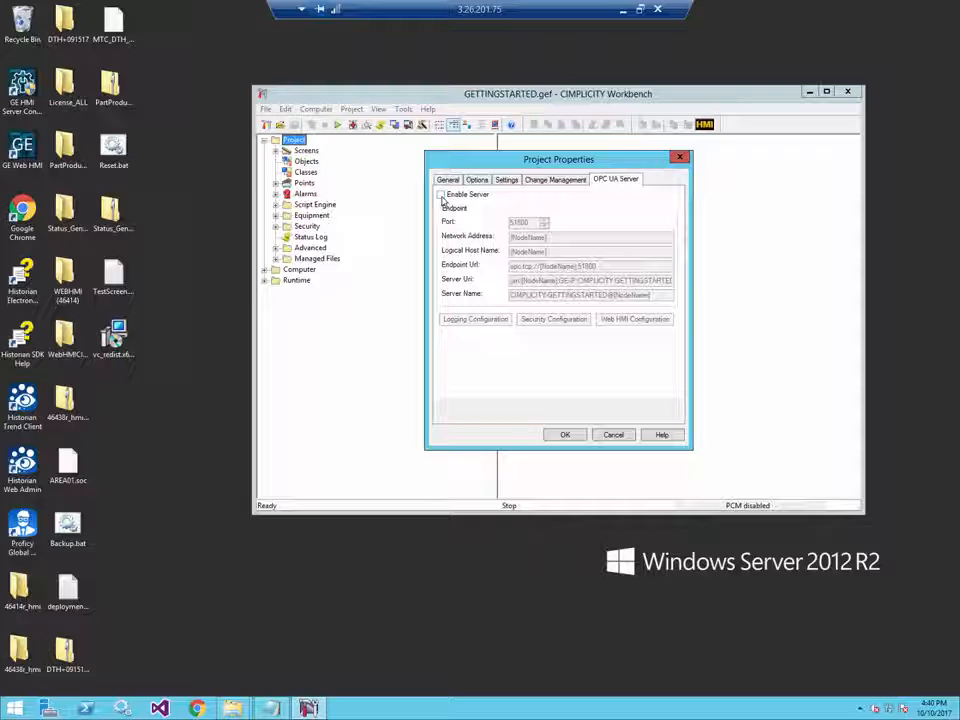
pyautogui.click(442, 196)
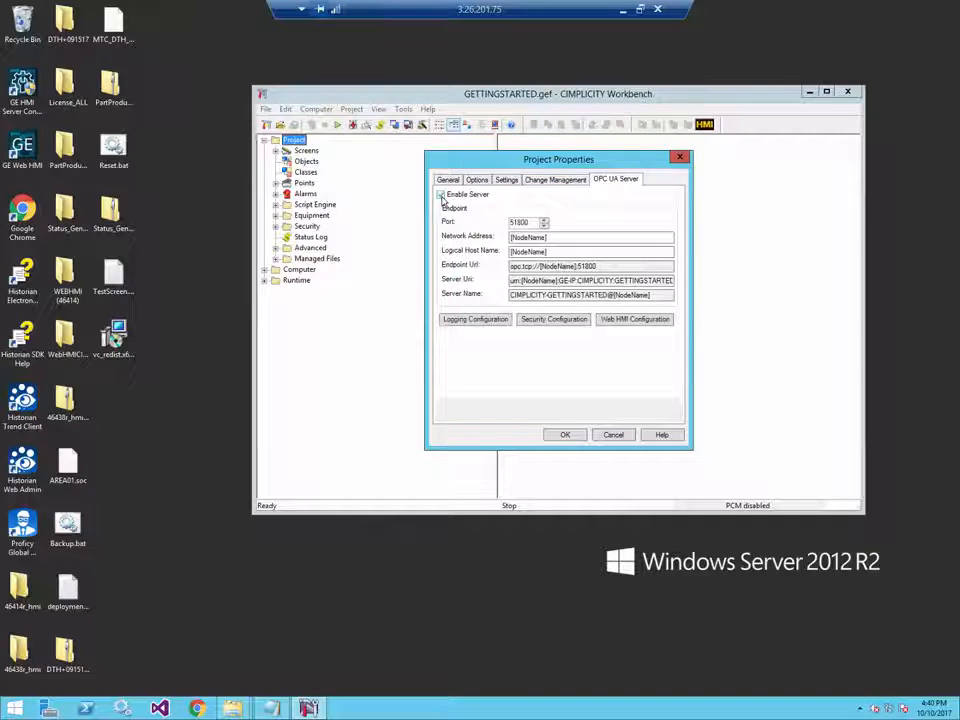
pyautogui.click(628, 320)
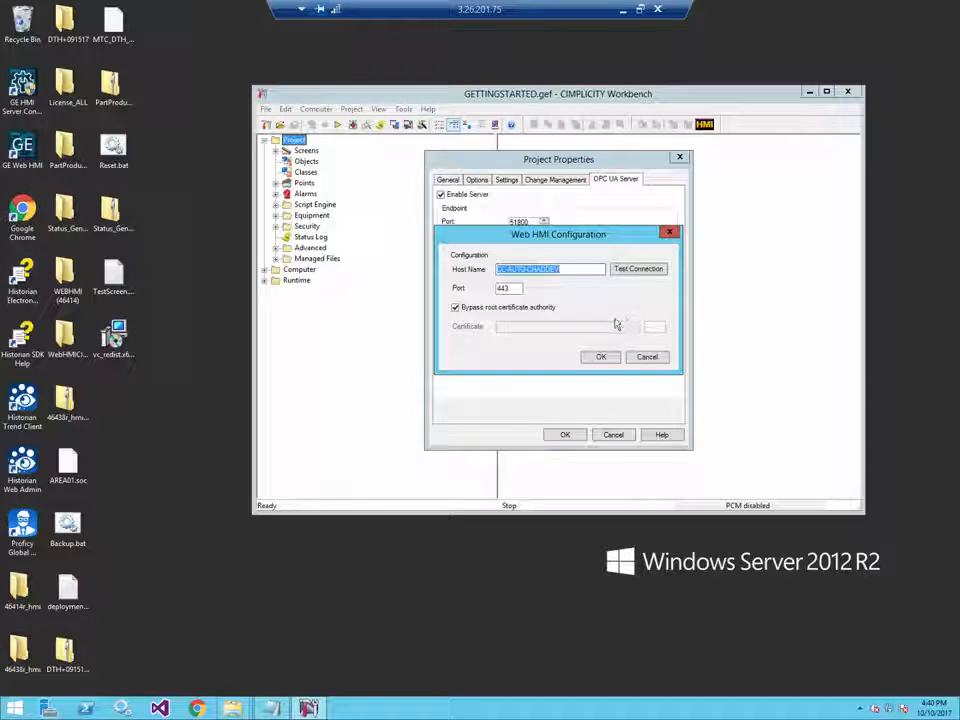
pyautogui.click(636, 270)
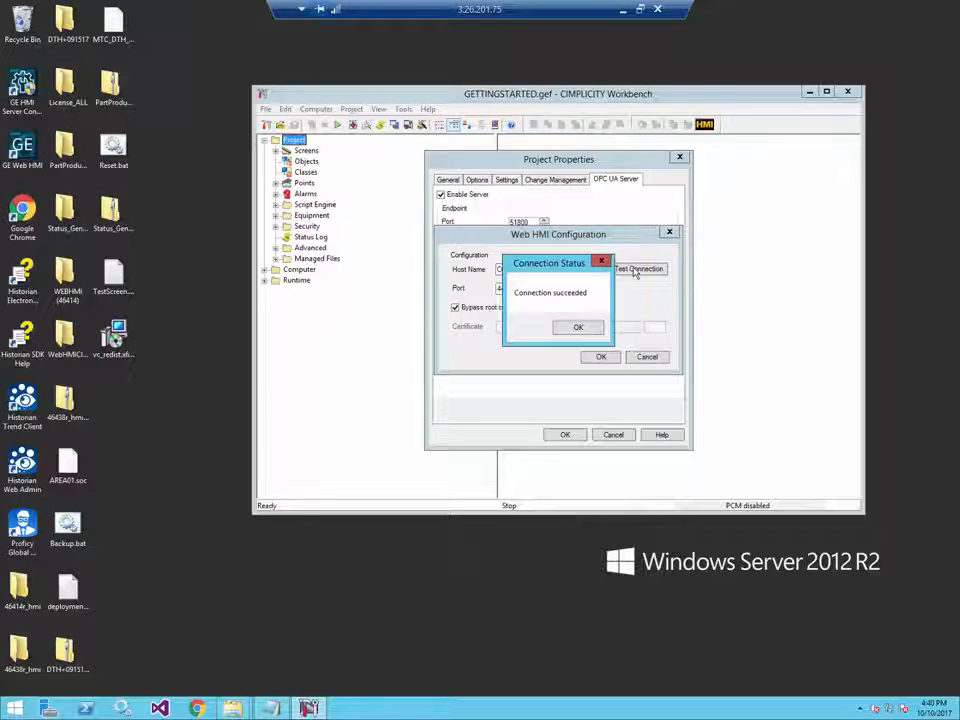
pyautogui.click(578, 328)
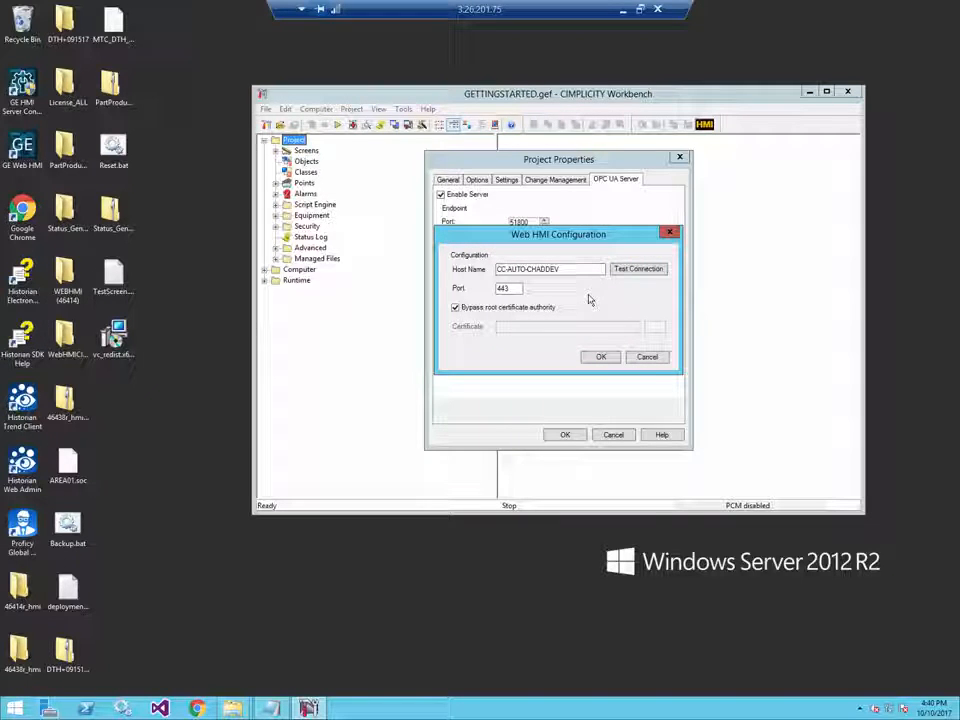
pyautogui.click(601, 357)
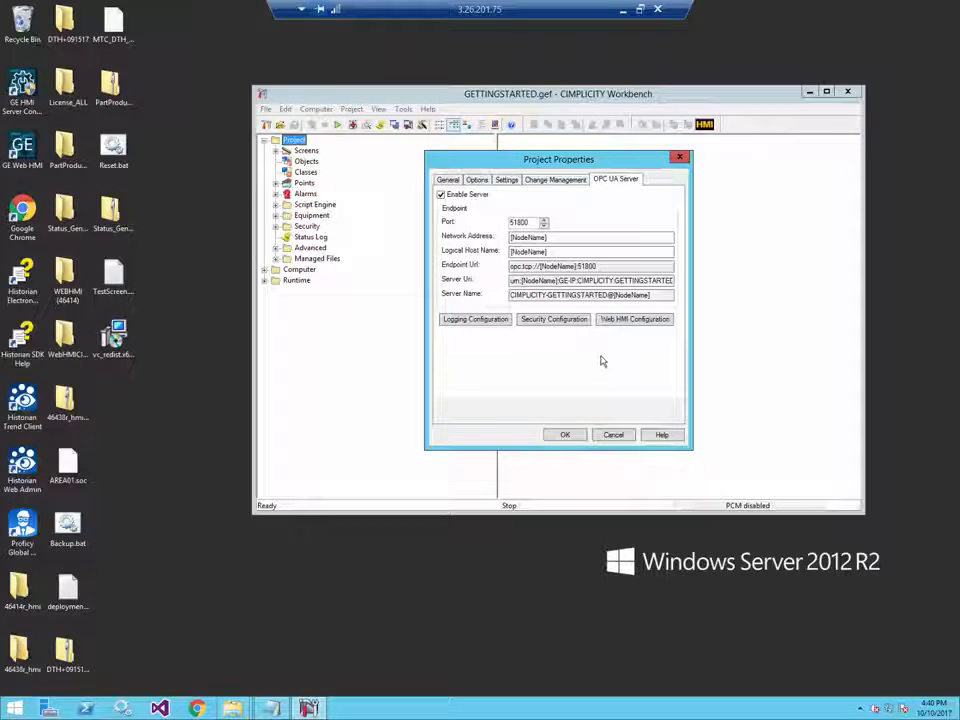
# - Add the None (No Security) OPC UA policy and save the project properties
pyautogui.click(546, 320)
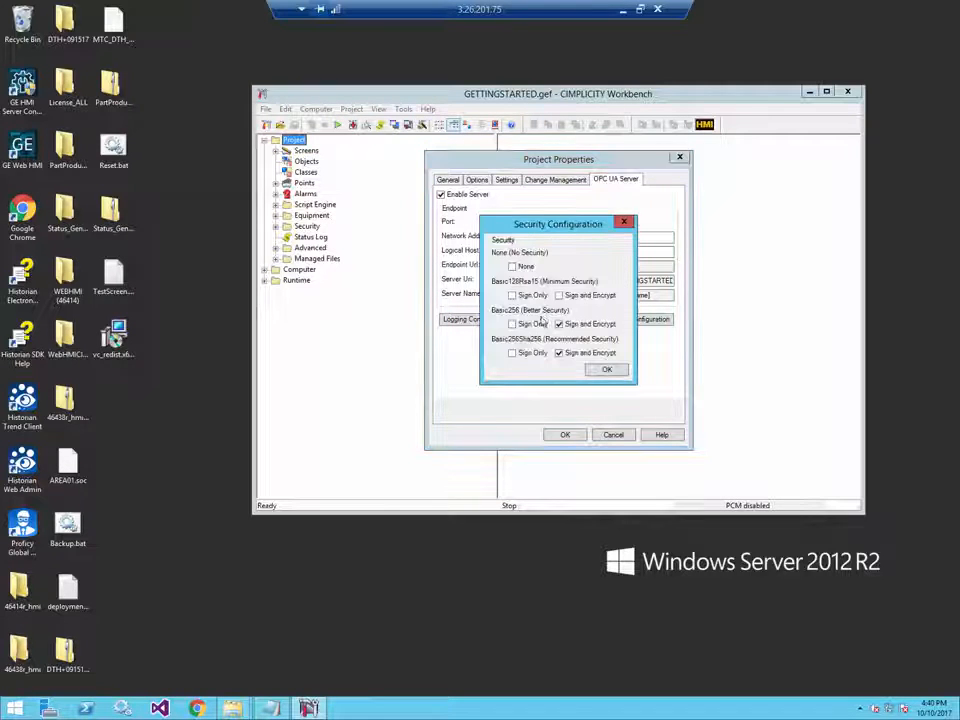
pyautogui.click(513, 267)
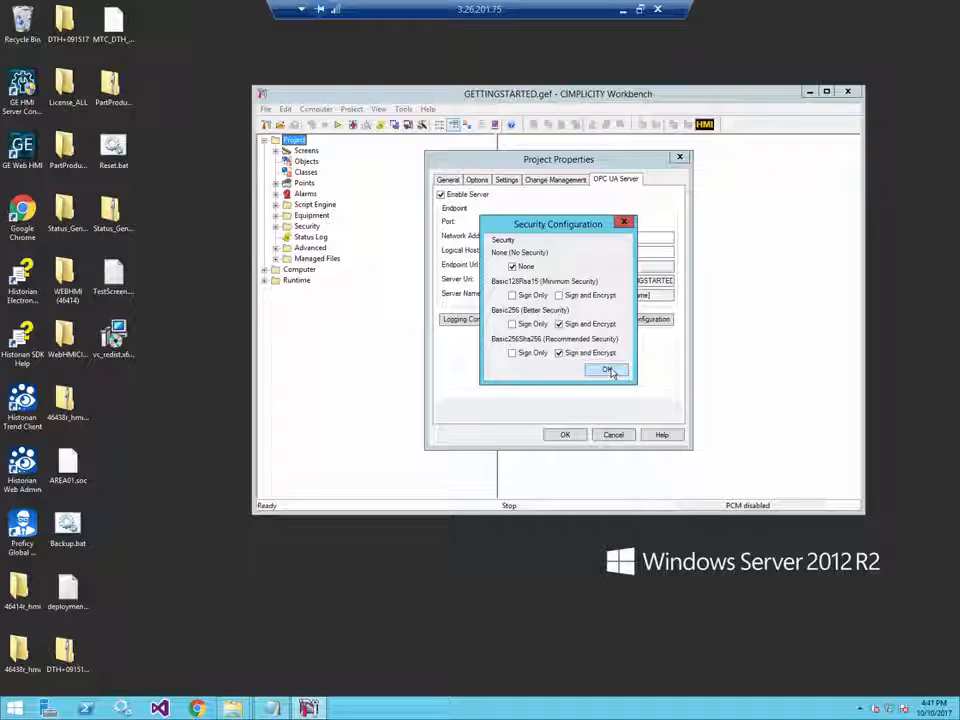
pyautogui.click(608, 371)
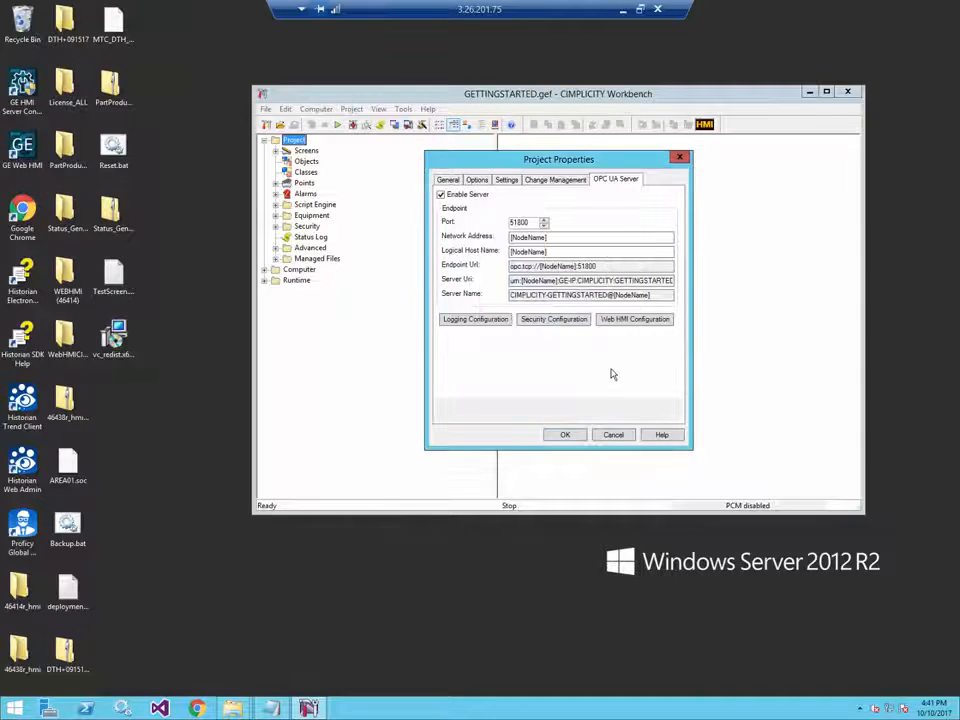
pyautogui.click(565, 435)
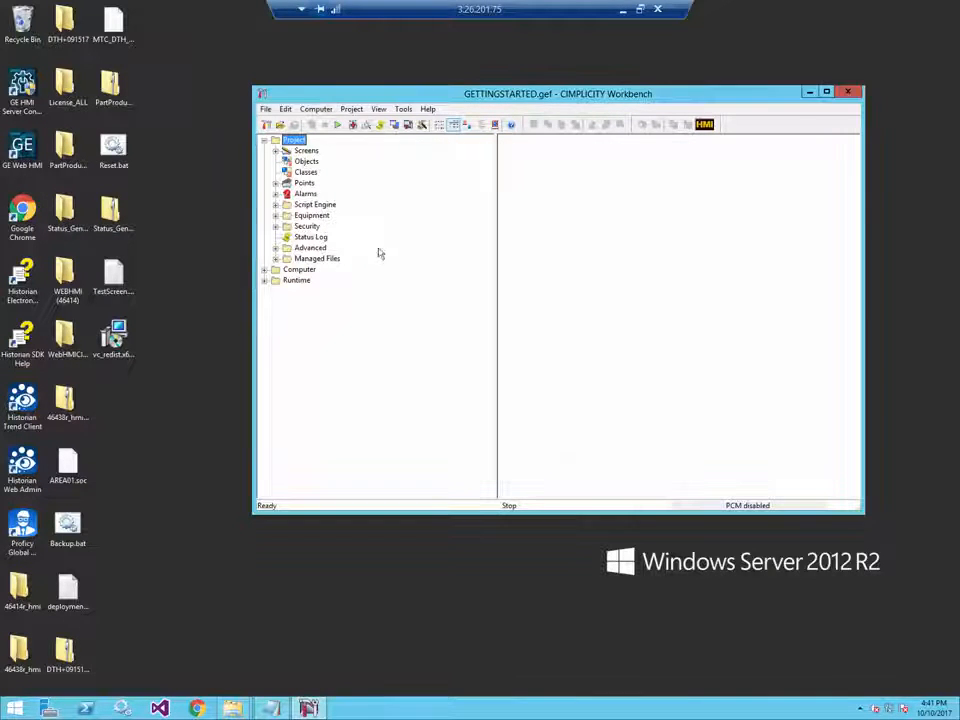
# - Add a class with Class ID TPump under the project's Classes
pyautogui.click(306, 172)
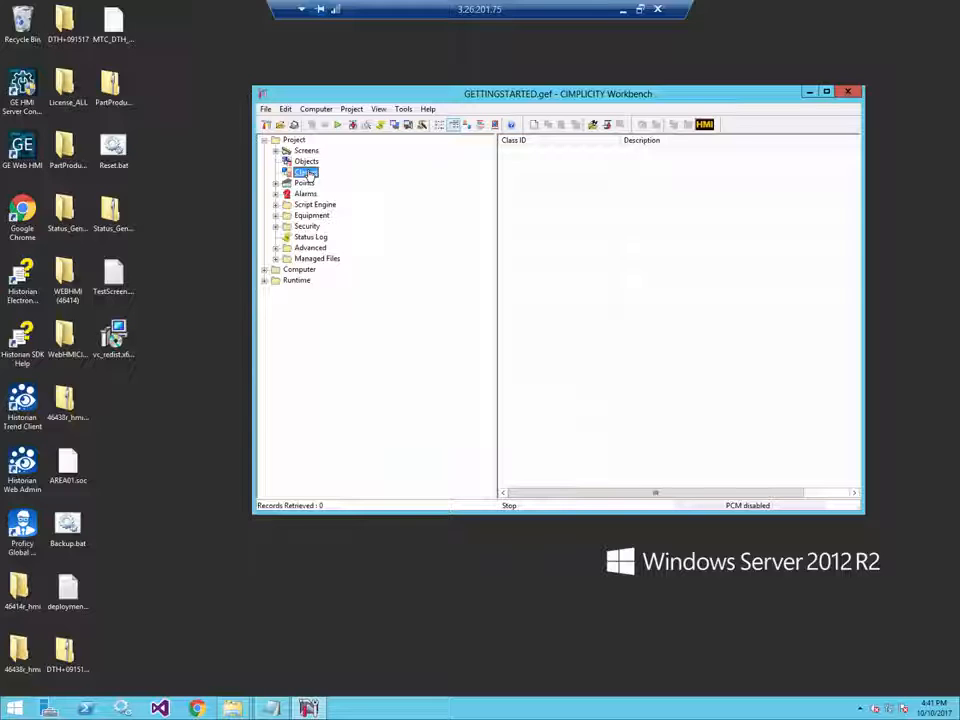
pyautogui.doubleClick(307, 174)
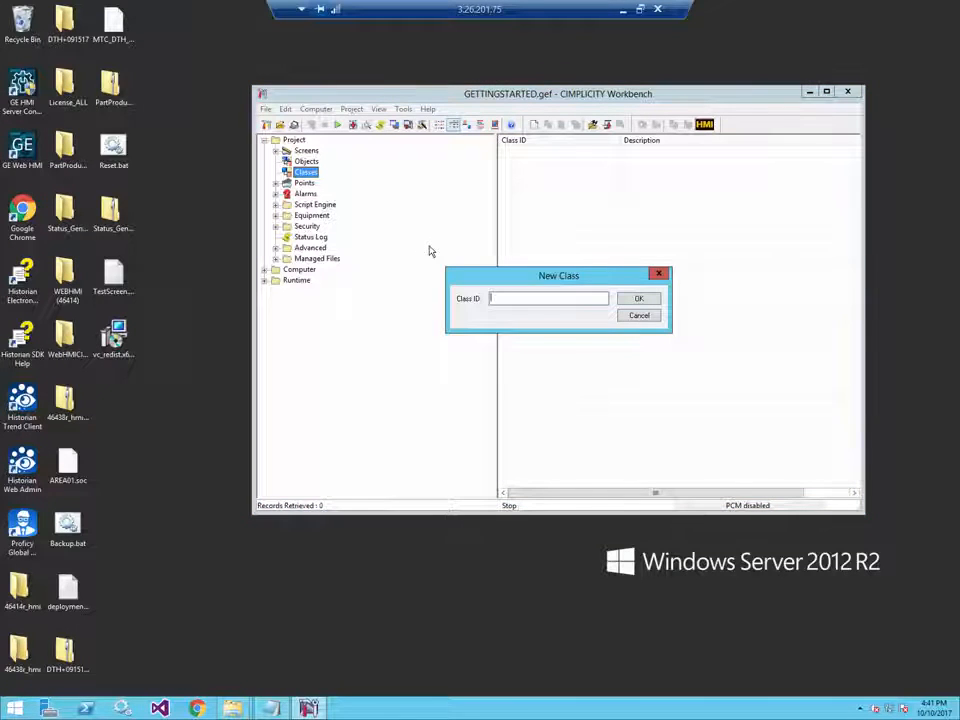
pyautogui.write('TPump')
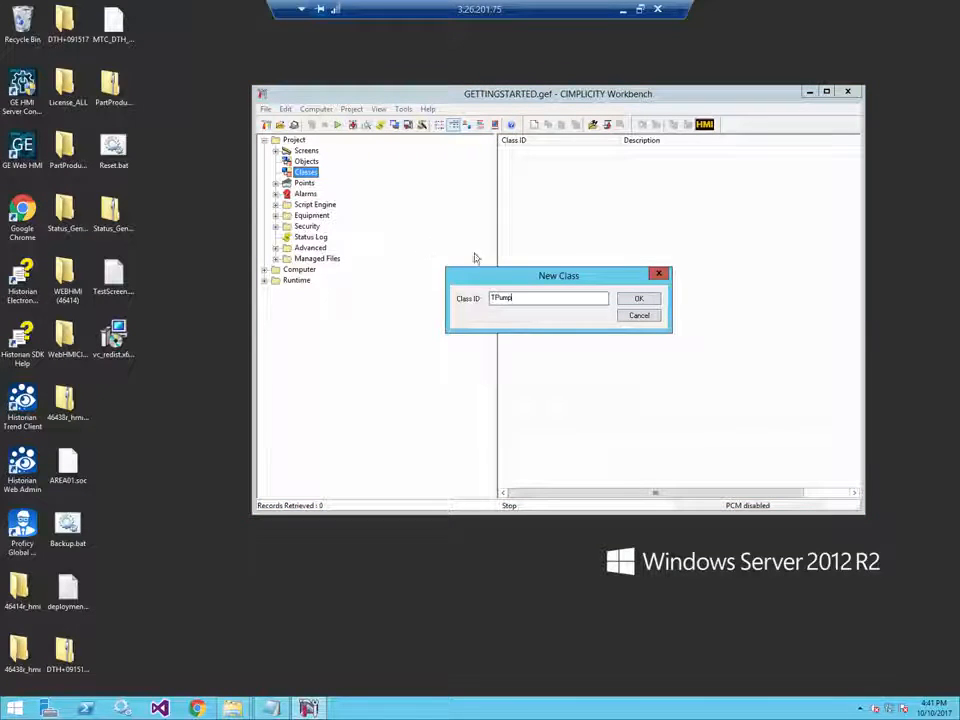
pyautogui.click(639, 300)
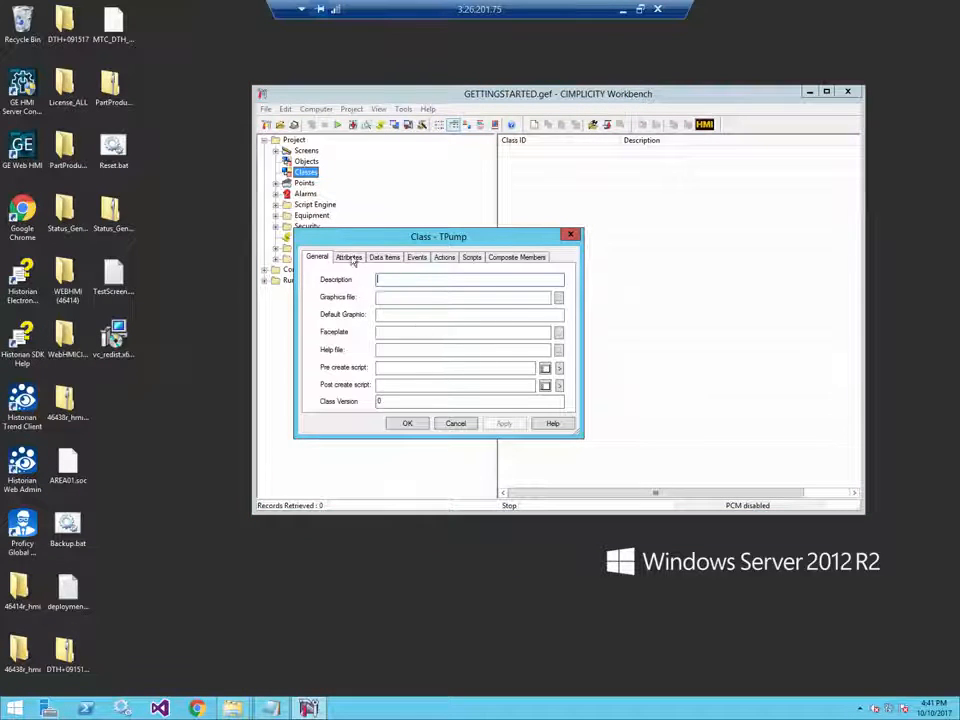
# - Remove the $ADDRESS and $DEVICE_ID attributes from the TPump class
pyautogui.click(348, 257)
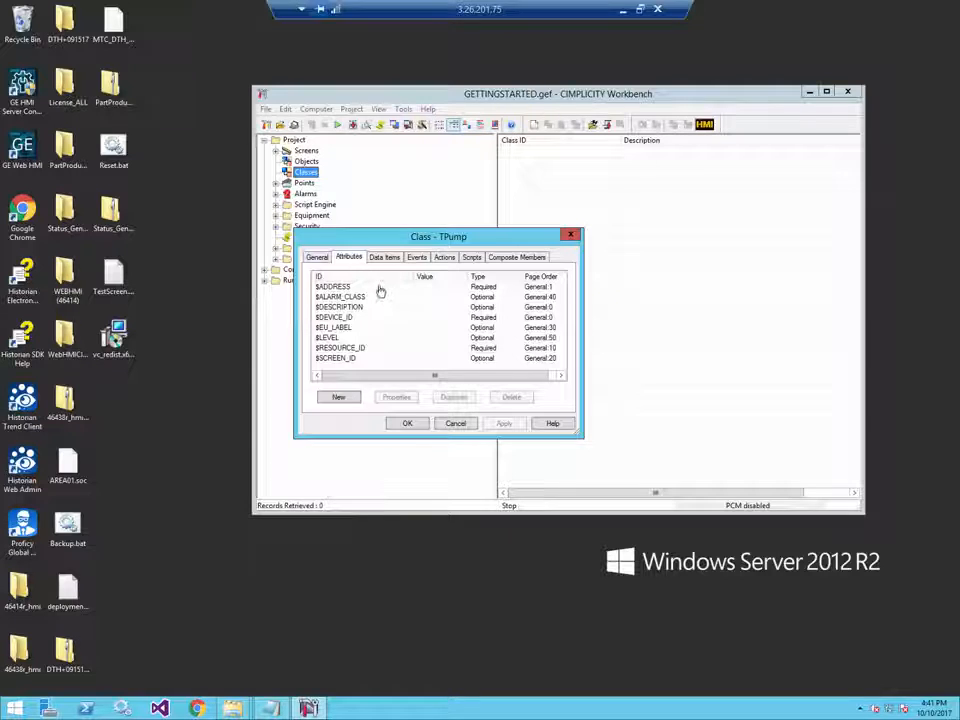
pyautogui.click(380, 288)
pyautogui.keyDown('ctrl'); pyautogui.click(414, 318); pyautogui.keyUp('ctrl')
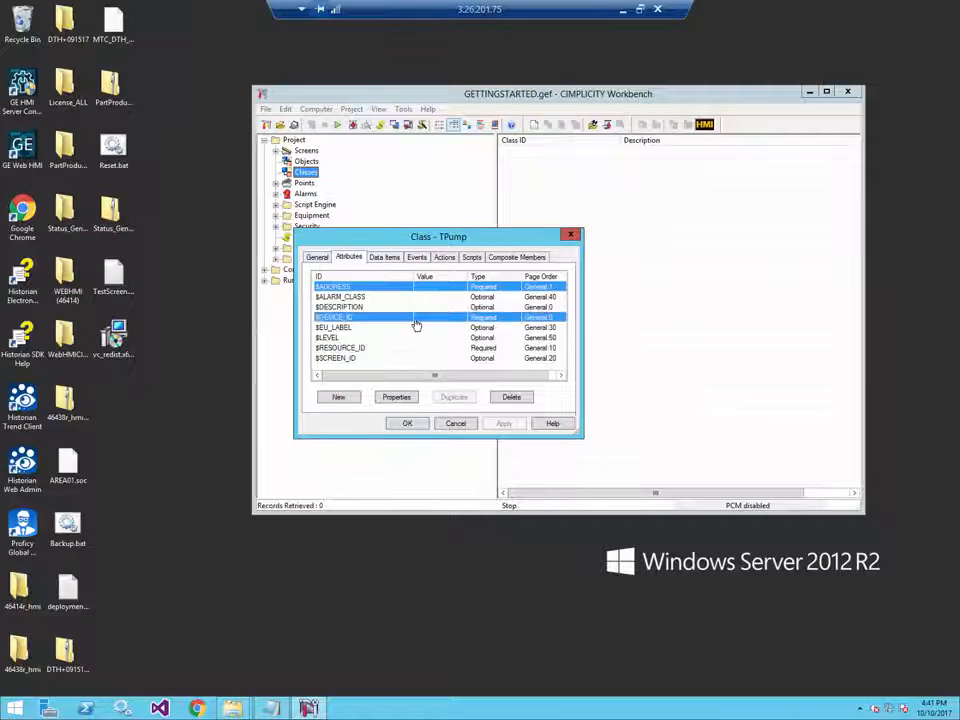
pyautogui.click(510, 397)
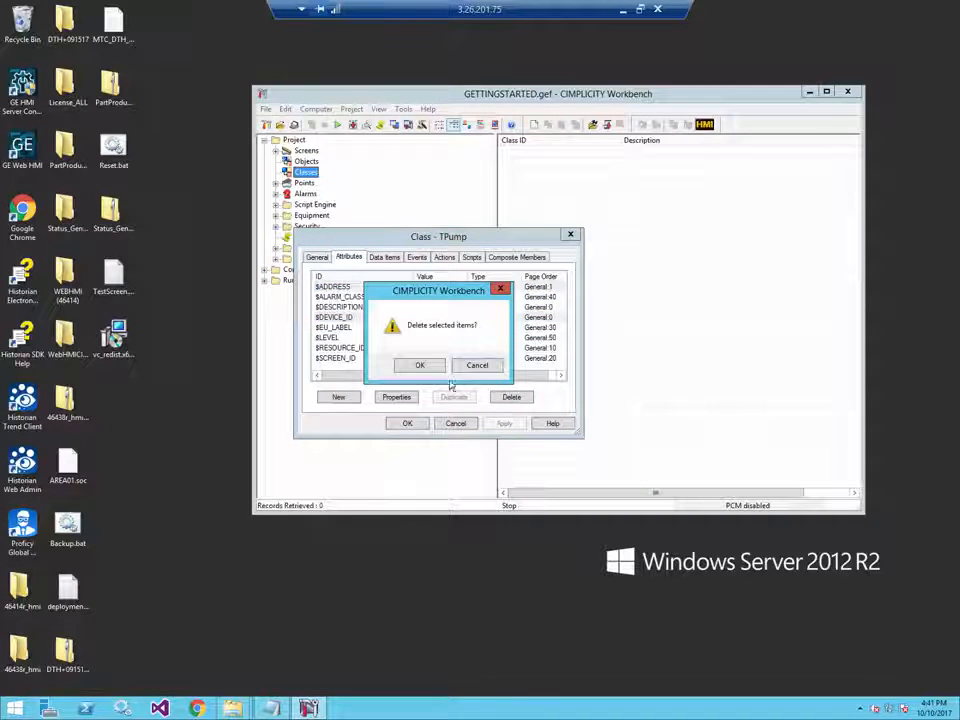
pyautogui.click(420, 365)
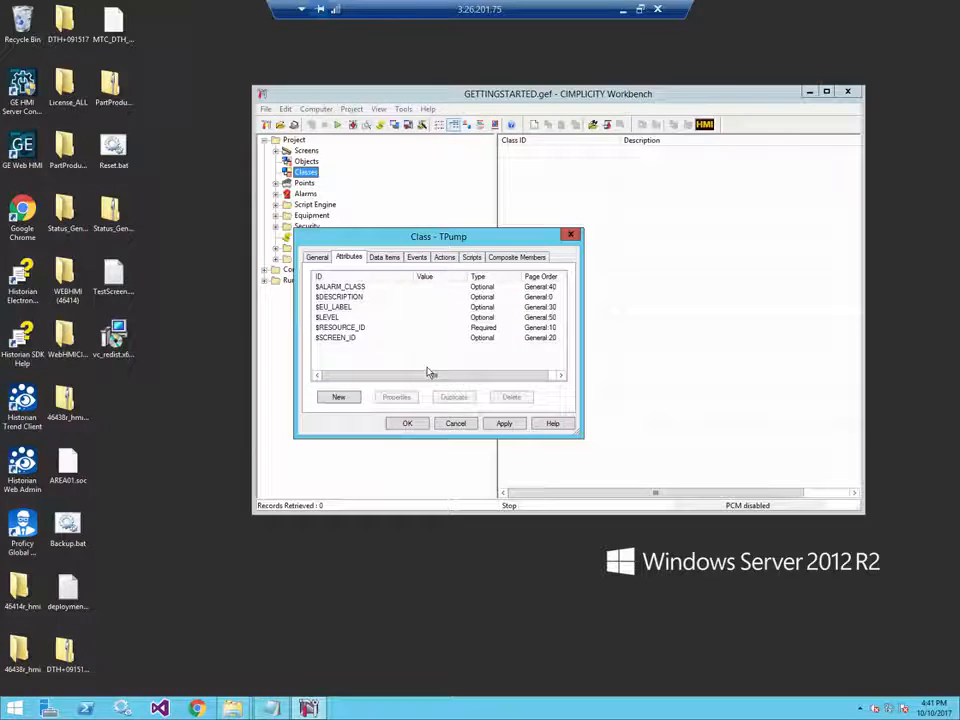
# - Add a Boolean virtual data item OnOff, Saved or Initialized with initial value 1
pyautogui.click(385, 258)
pyautogui.click(340, 398)
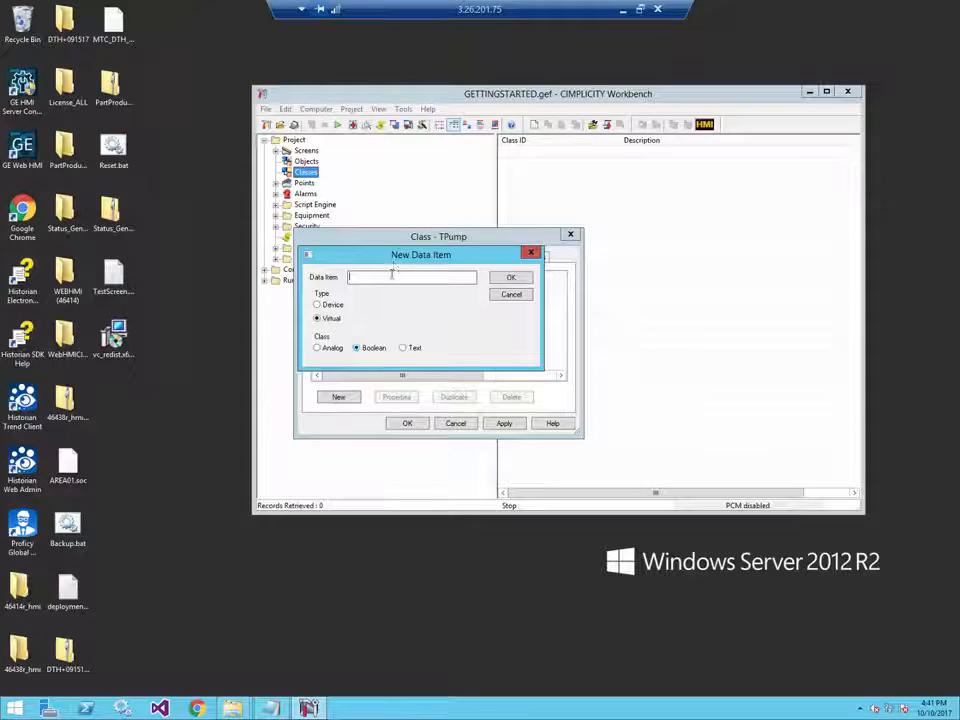
pyautogui.write('OnOff')
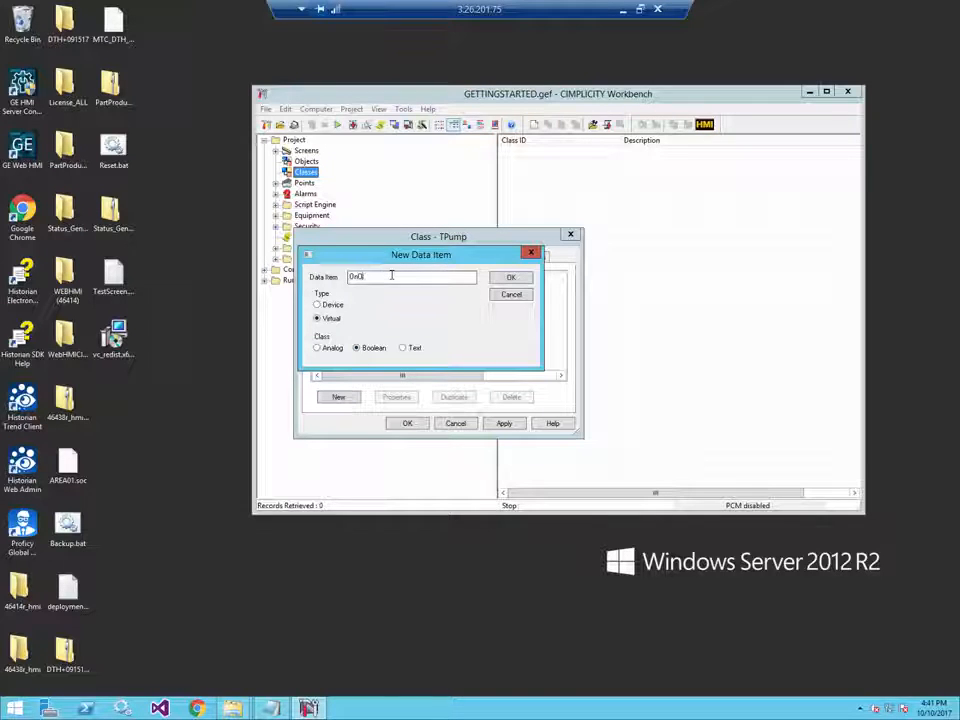
pyautogui.click(514, 279)
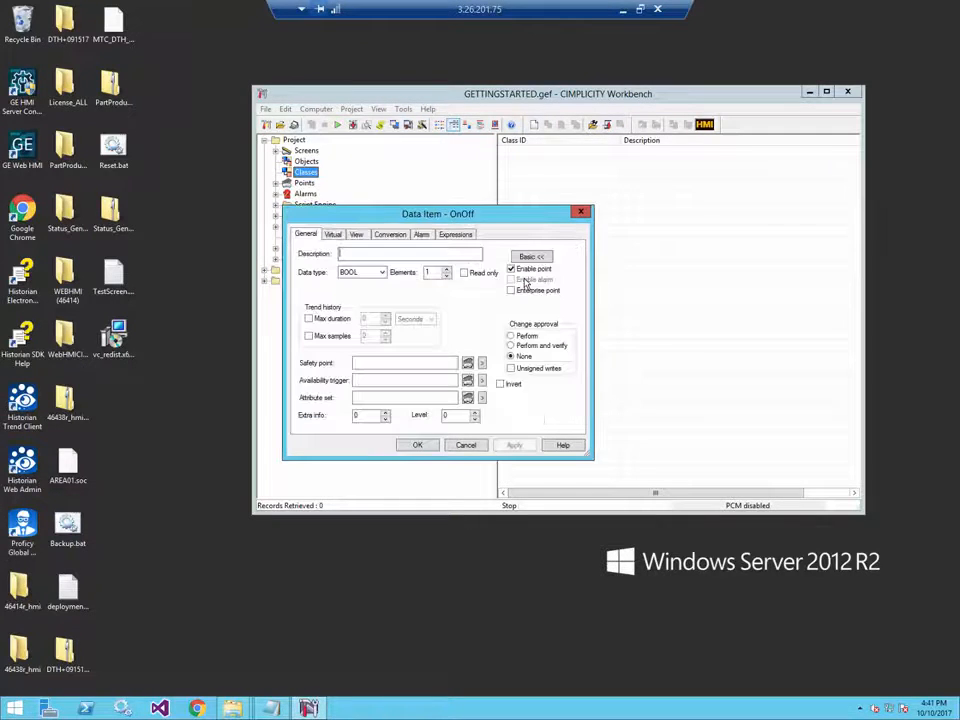
pyautogui.click(332, 234)
pyautogui.click(368, 255)
pyautogui.click(375, 288)
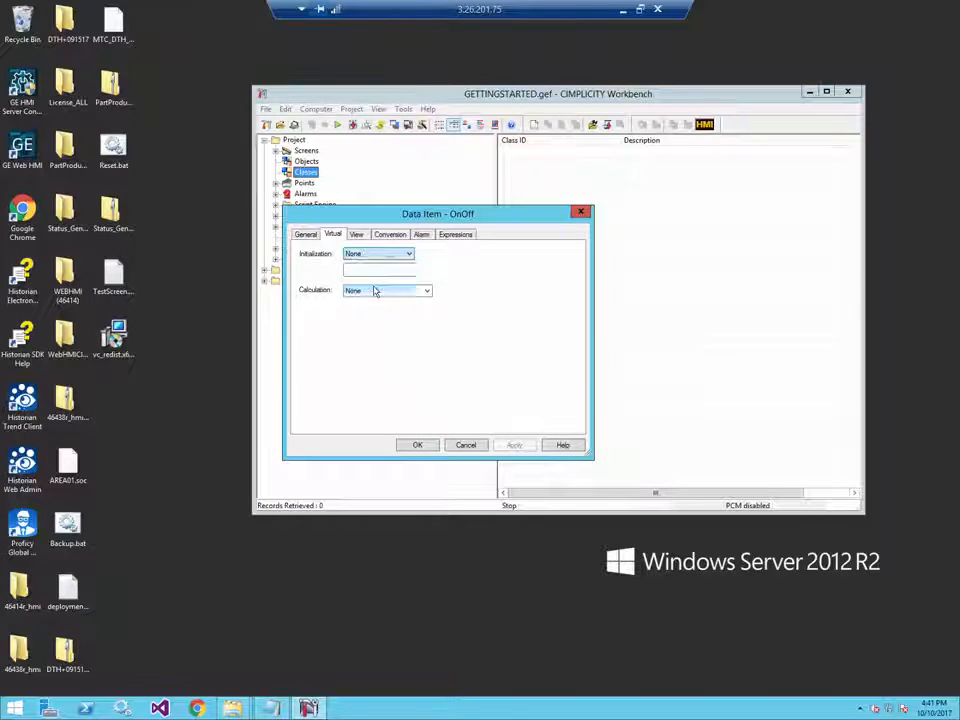
pyautogui.click(369, 270)
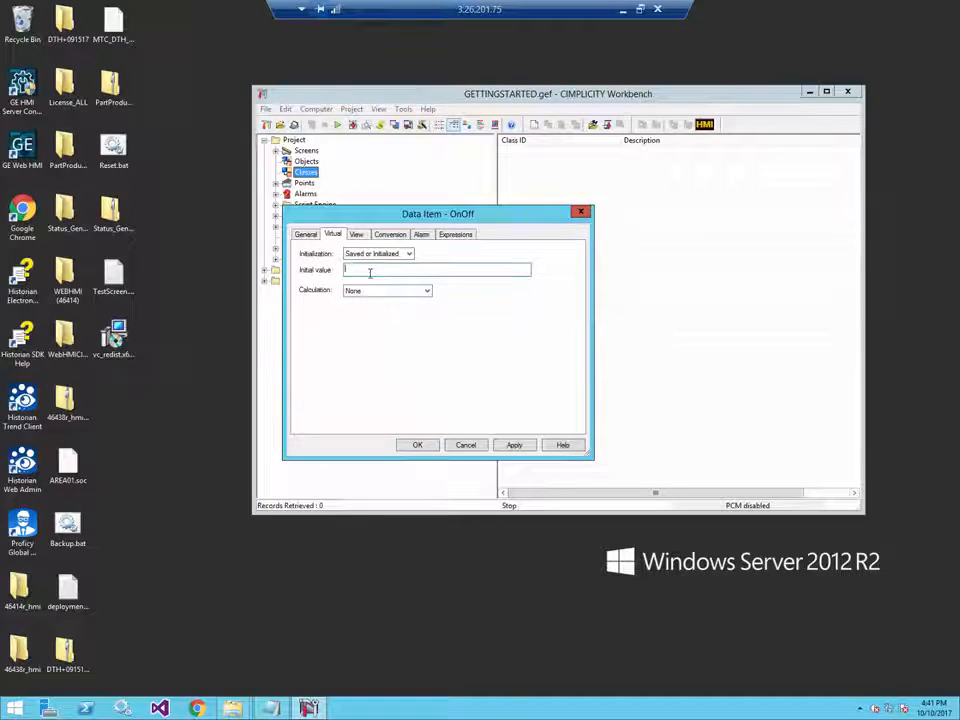
pyautogui.write('1')
# - Give OnOff the alarm message 'Pump is Off!! Turn it back on!', alarming on value 0
pyautogui.click(429, 236)
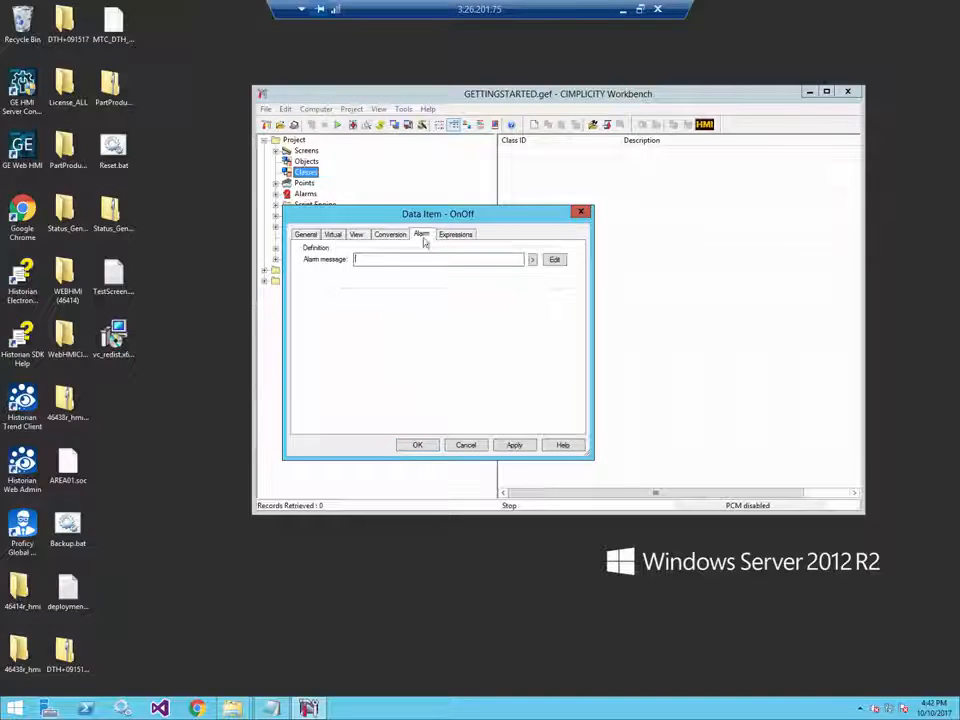
pyautogui.click(388, 261)
pyautogui.write('Pump is')
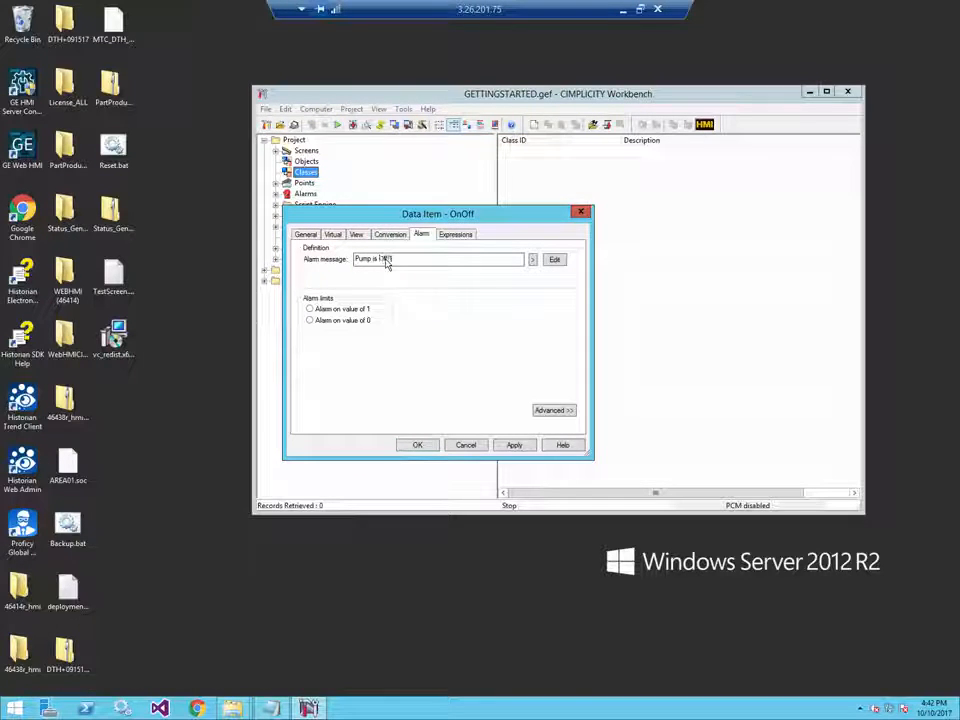
pyautogui.write(' Off! Ya')
pyautogui.write('rn it back ')
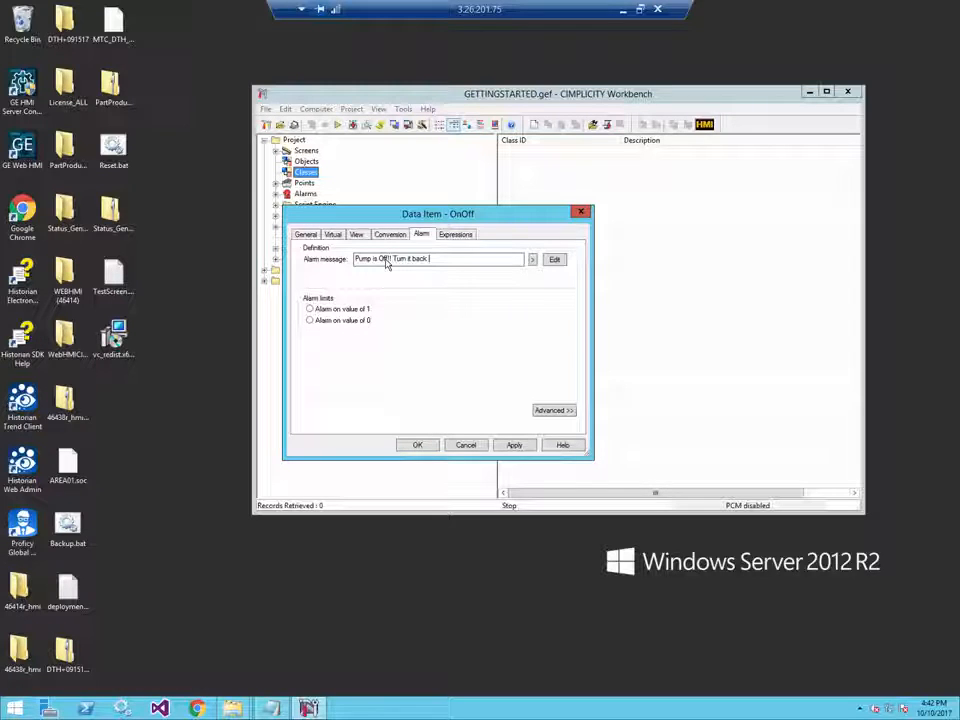
pyautogui.write('on!')
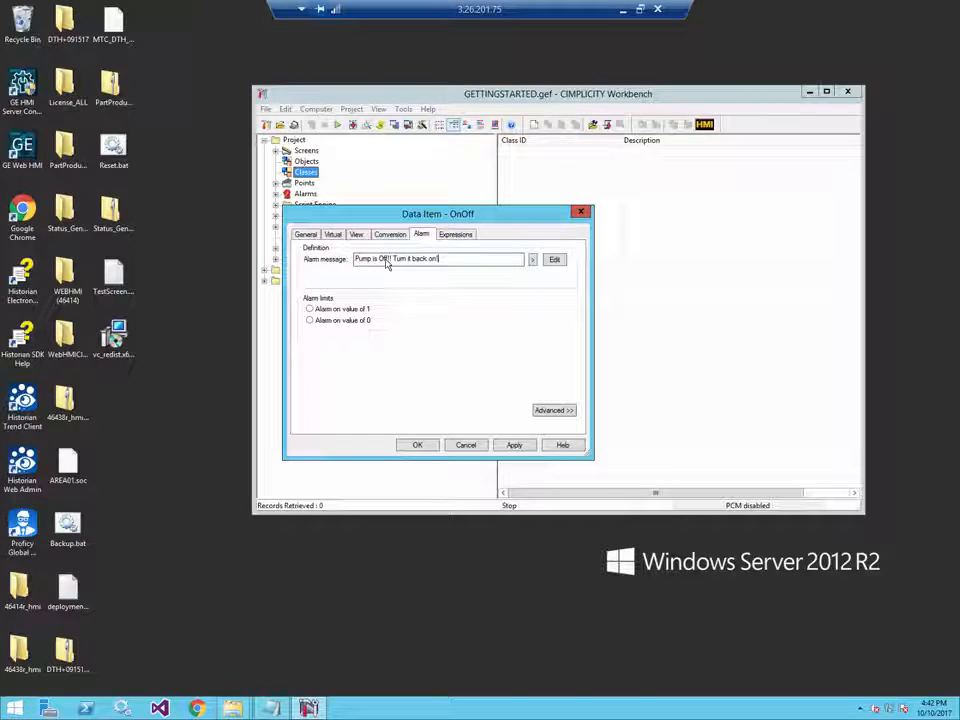
pyautogui.click(318, 321)
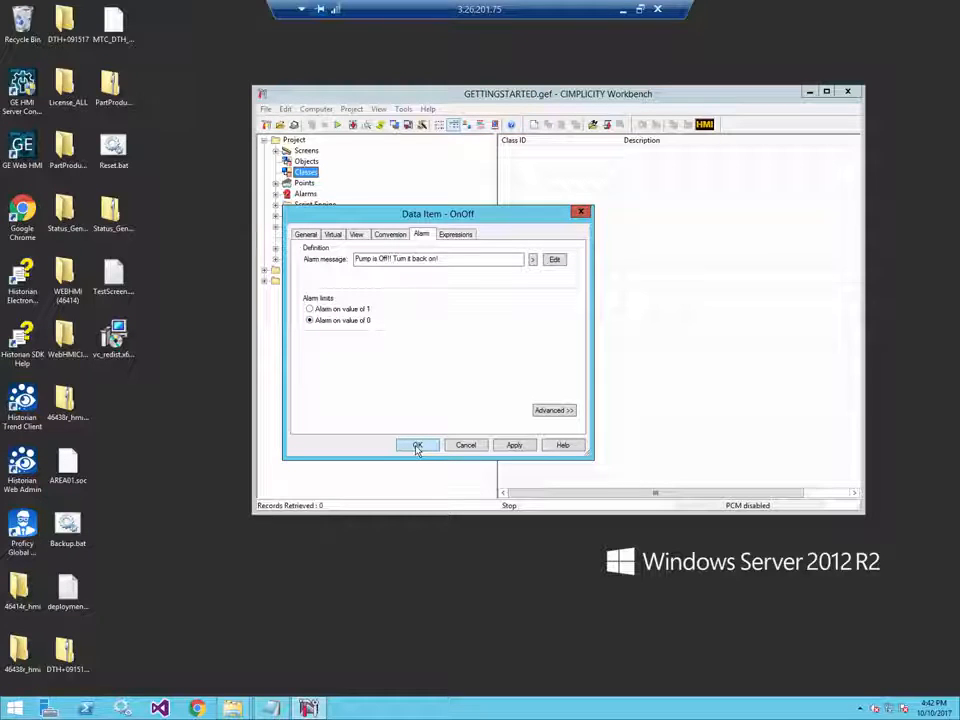
pyautogui.click(417, 447)
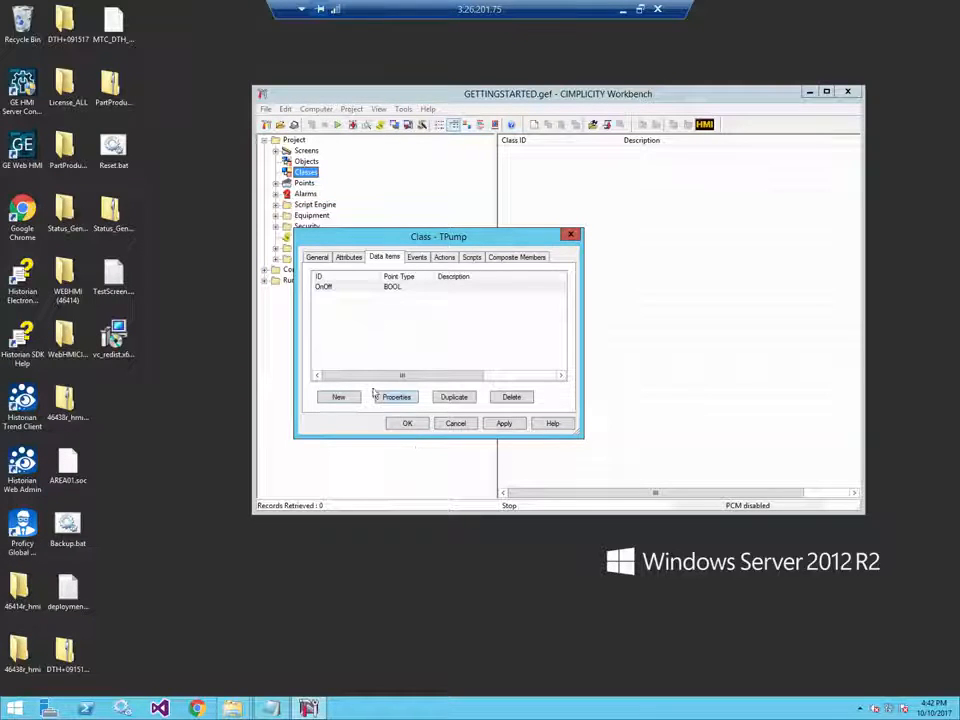
# - Save TPump, then add object Pump01 of class TPump with Resource ID $MAC_FR
pyautogui.click(405, 424)
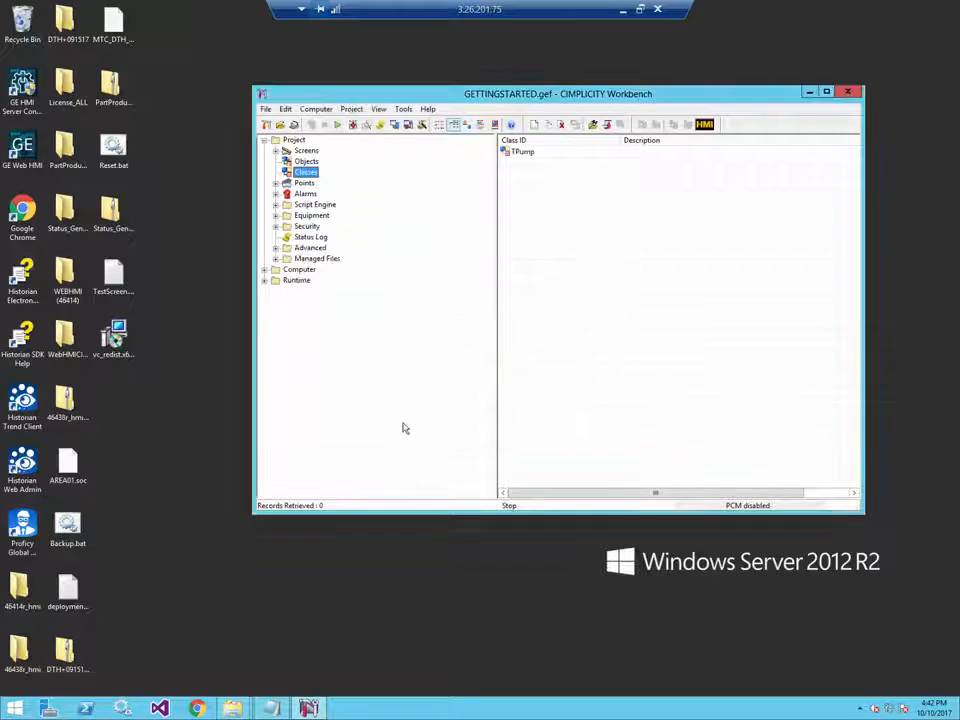
pyautogui.click(306, 161)
pyautogui.hotkey('ctrl', 'n')
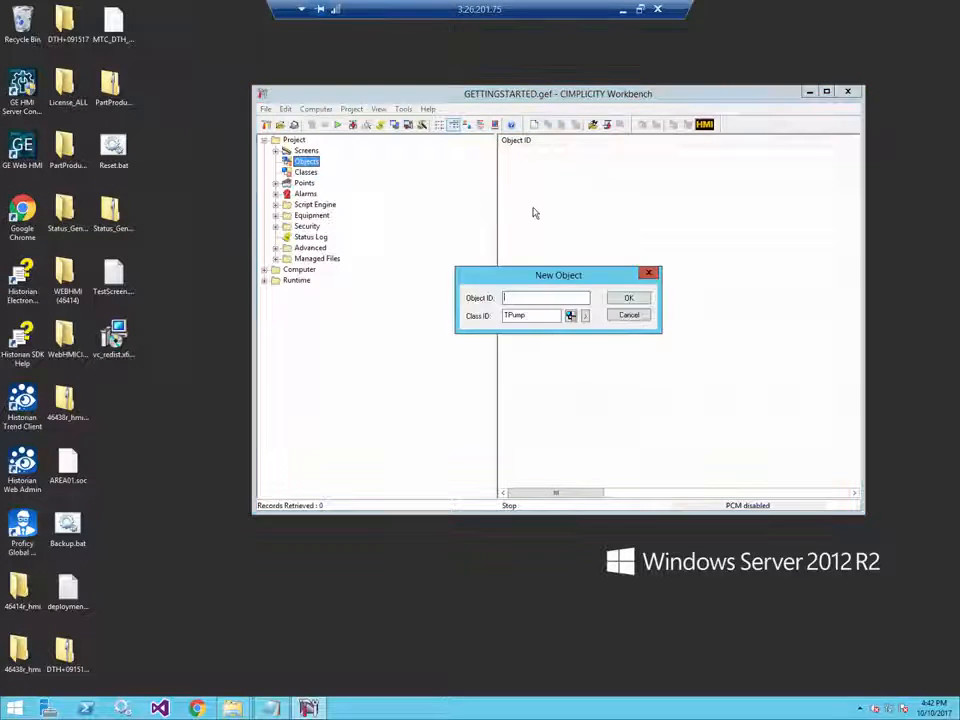
pyautogui.write('Pump01')
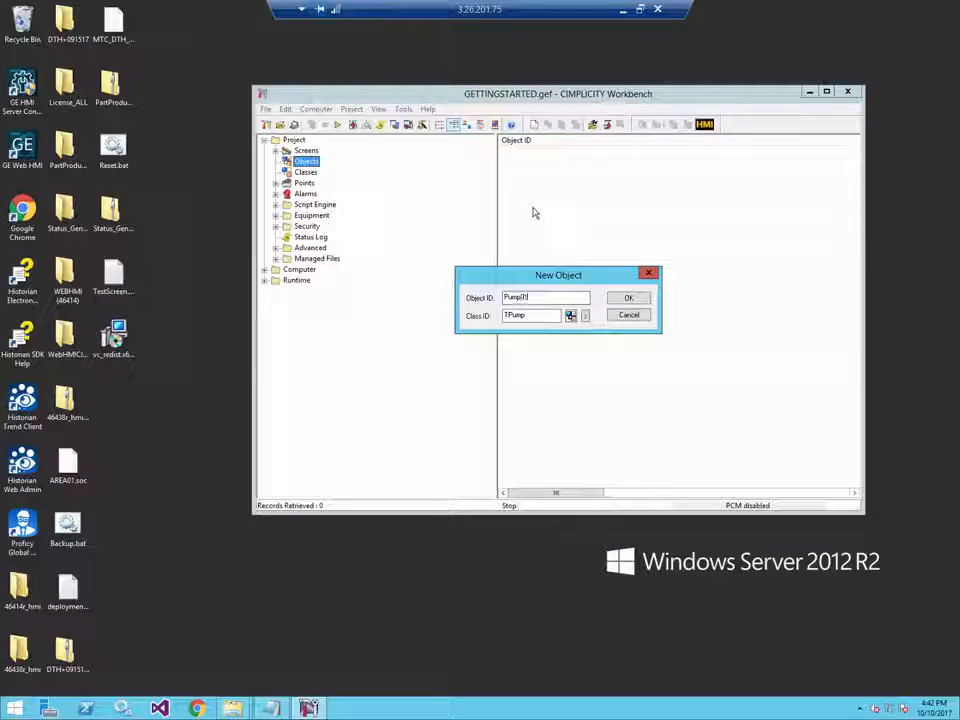
pyautogui.click(628, 298)
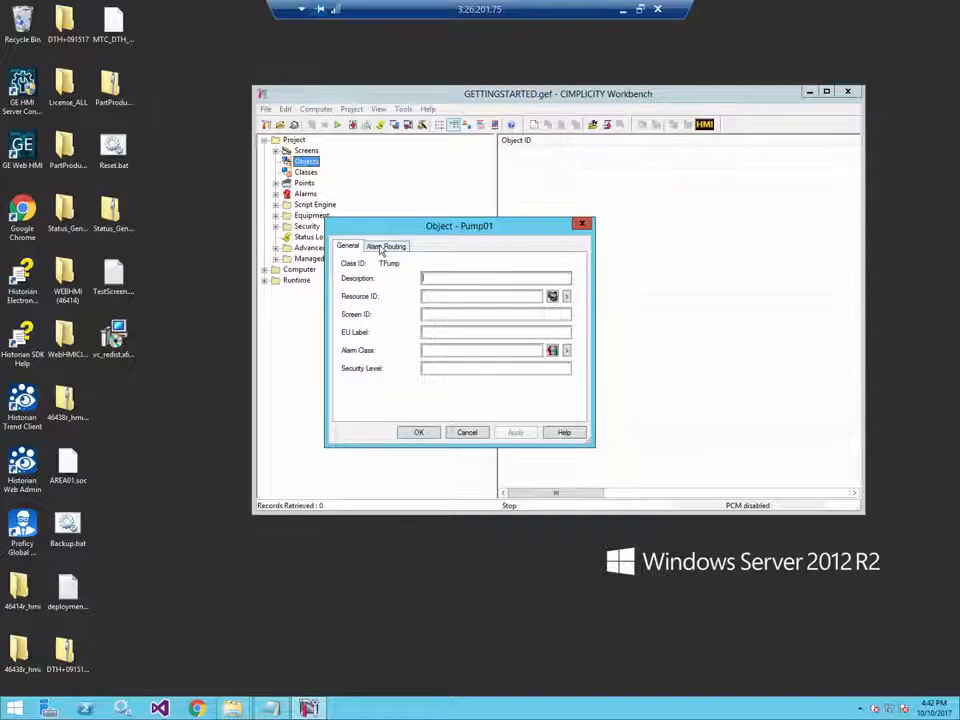
pyautogui.click(567, 297)
pyautogui.click(606, 341)
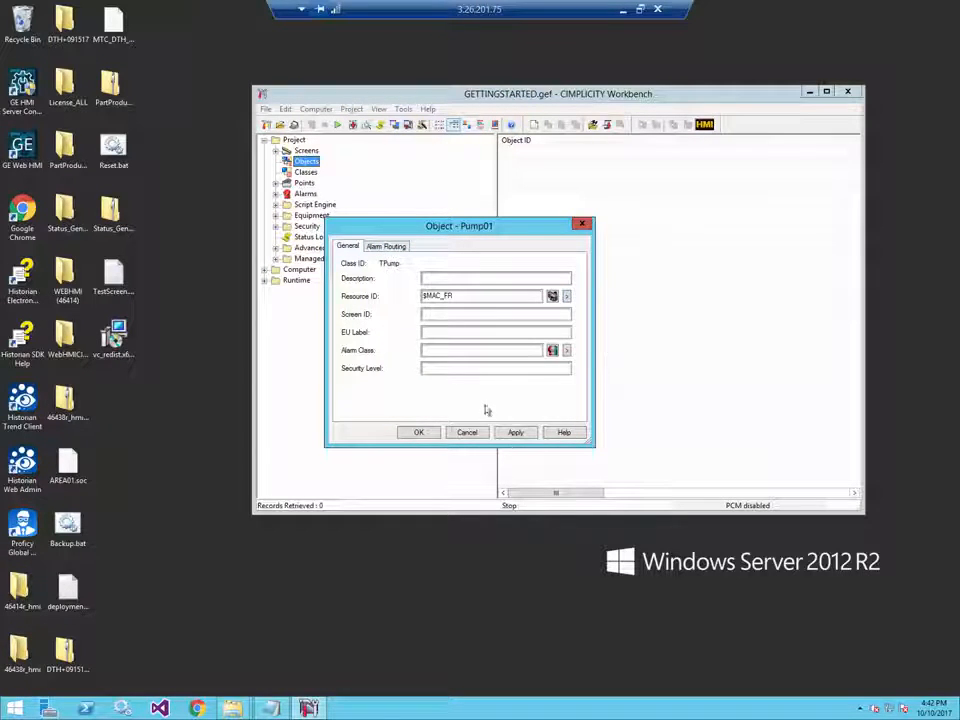
pyautogui.click(430, 433)
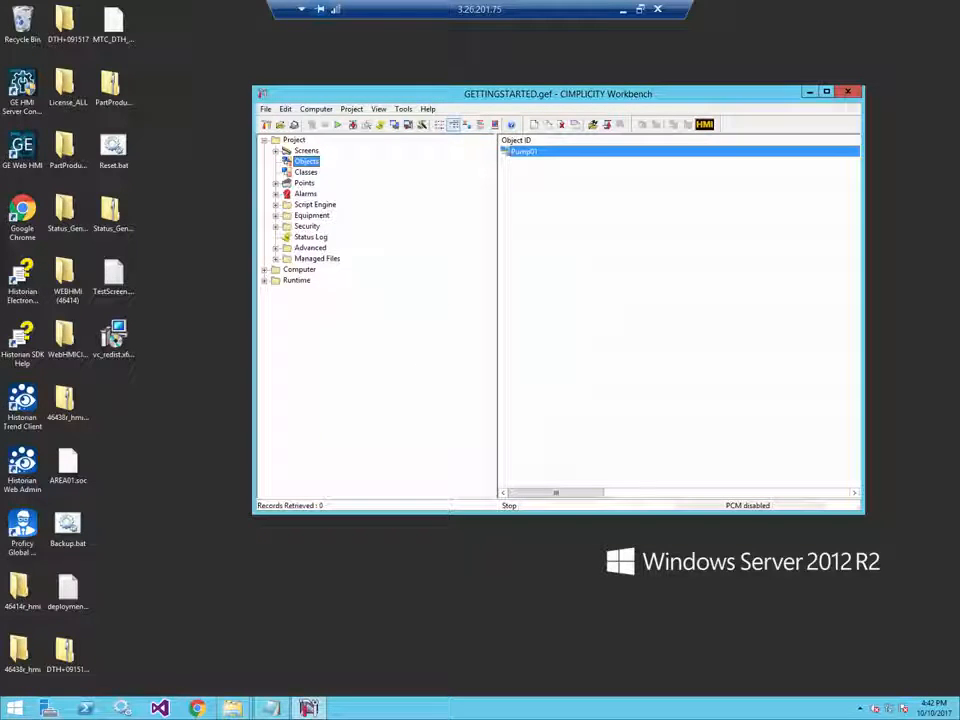
# - Run the GETTINGSTARTED project, accepting the configuration update first
pyautogui.click(338, 127)
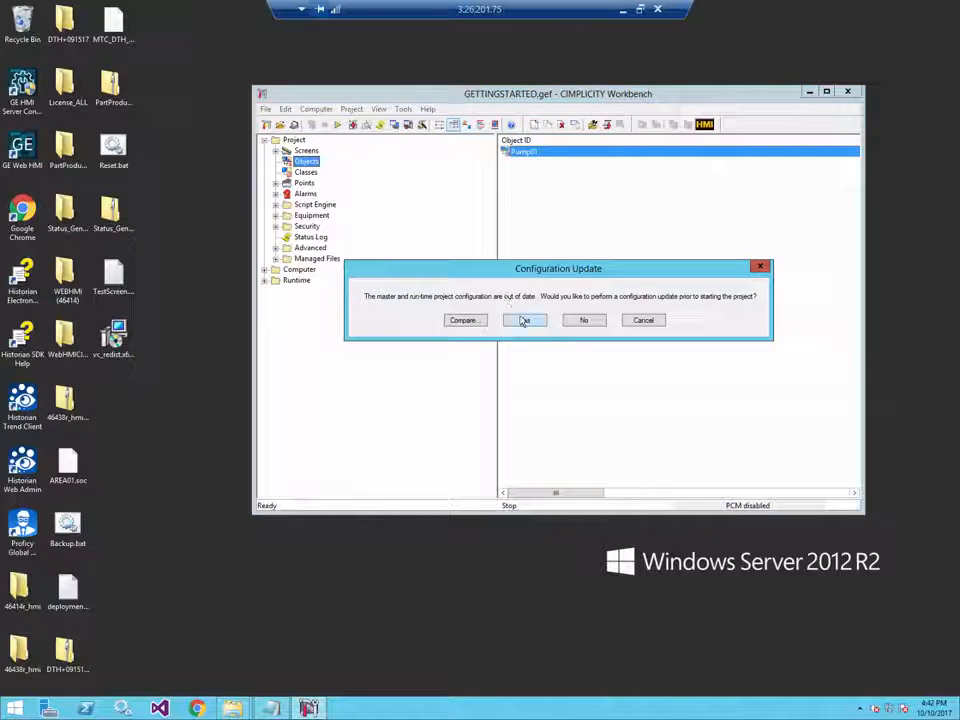
pyautogui.click(523, 319)
pyautogui.click(546, 332)
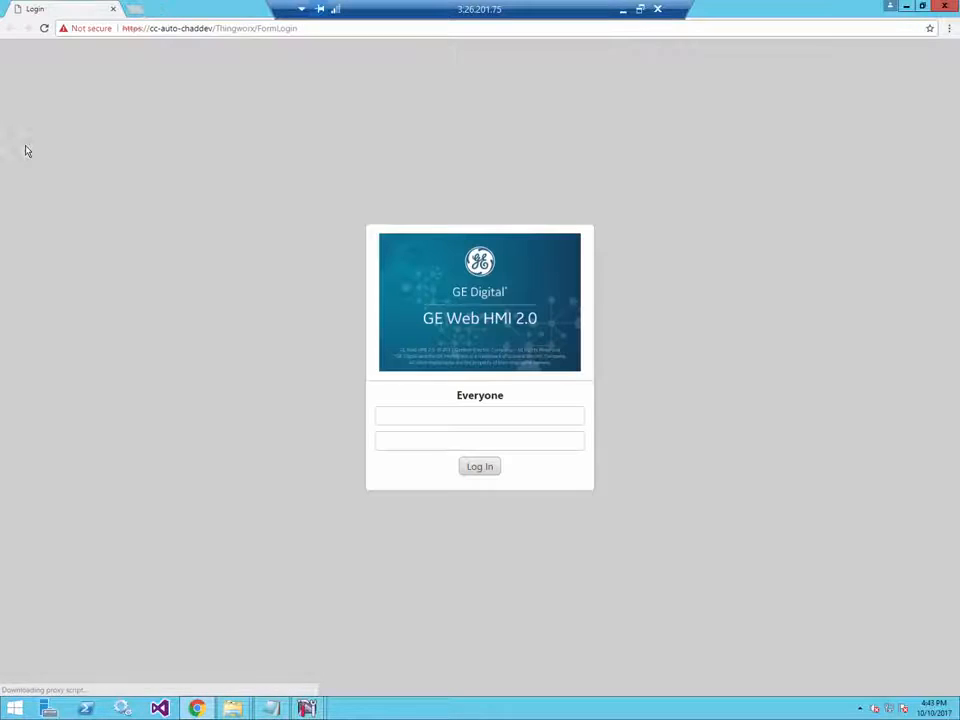
# - Log in to GE Web HMI with the admin username and its password
pyautogui.click(448, 418)
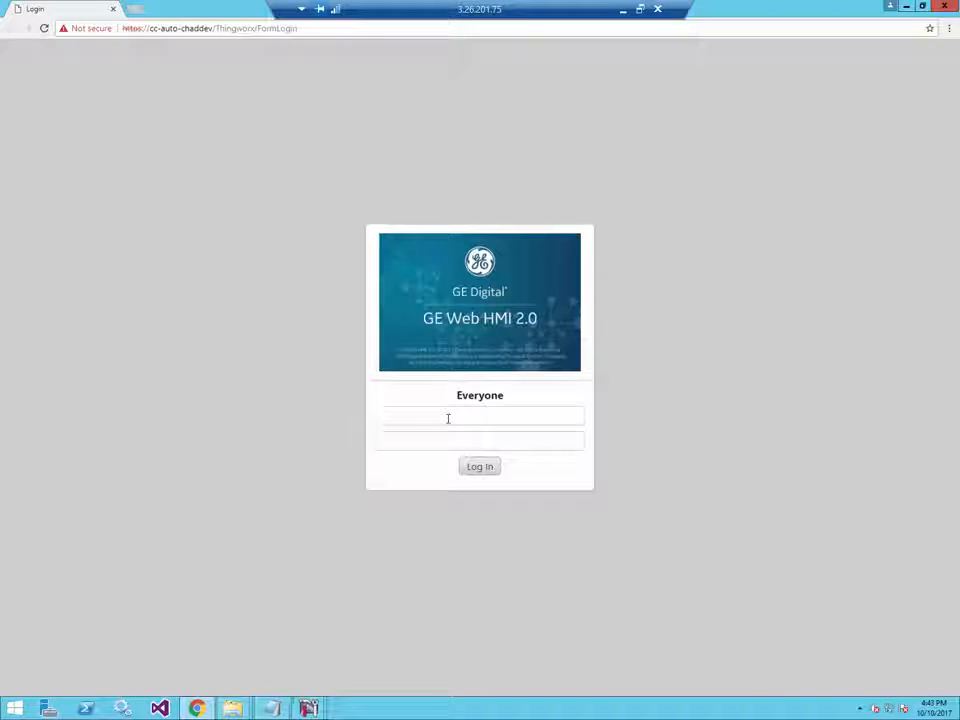
pyautogui.write('admin')
pyautogui.press('Tab')
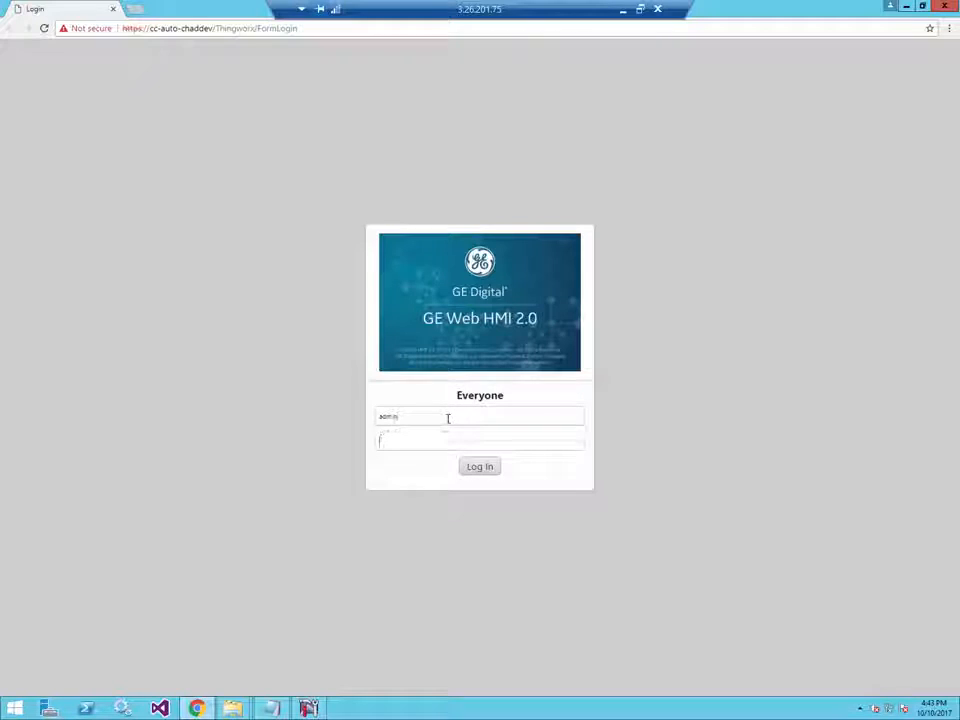
pyautogui.write('•••')
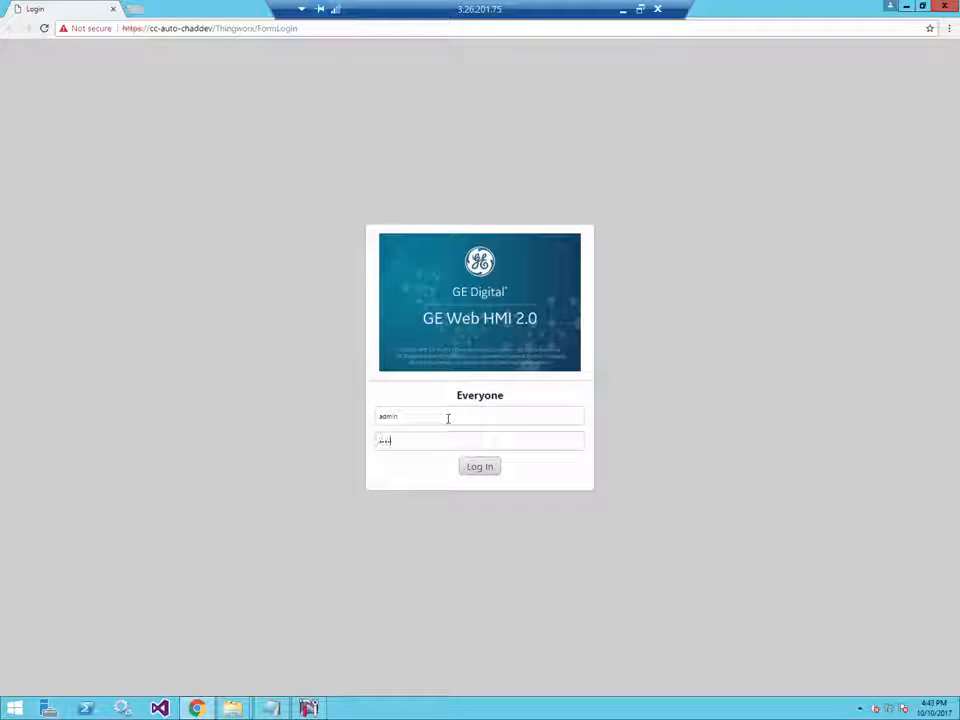
pyautogui.write('•••')
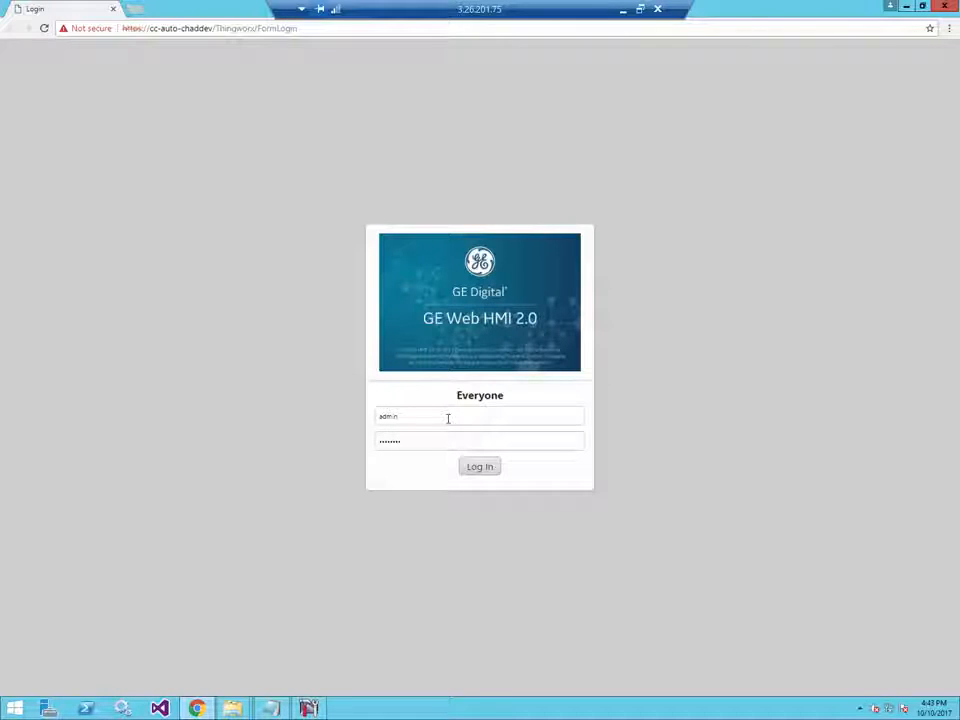
pyautogui.click(476, 471)
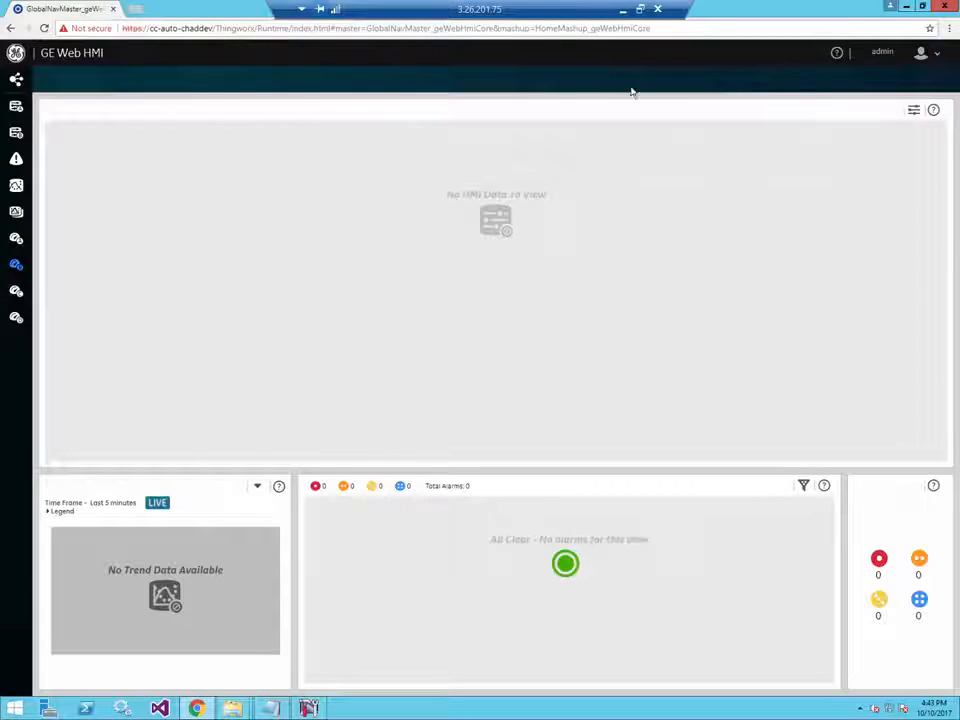
# - In Administration, create and save a new object type named TPump
pyautogui.click(893, 58)
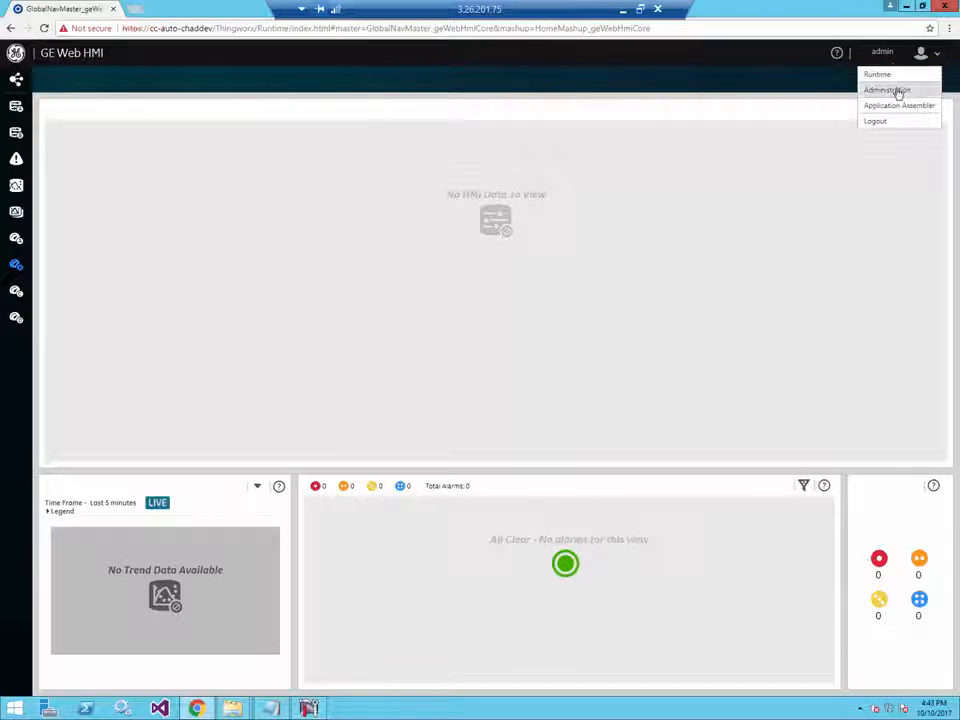
pyautogui.click(895, 89)
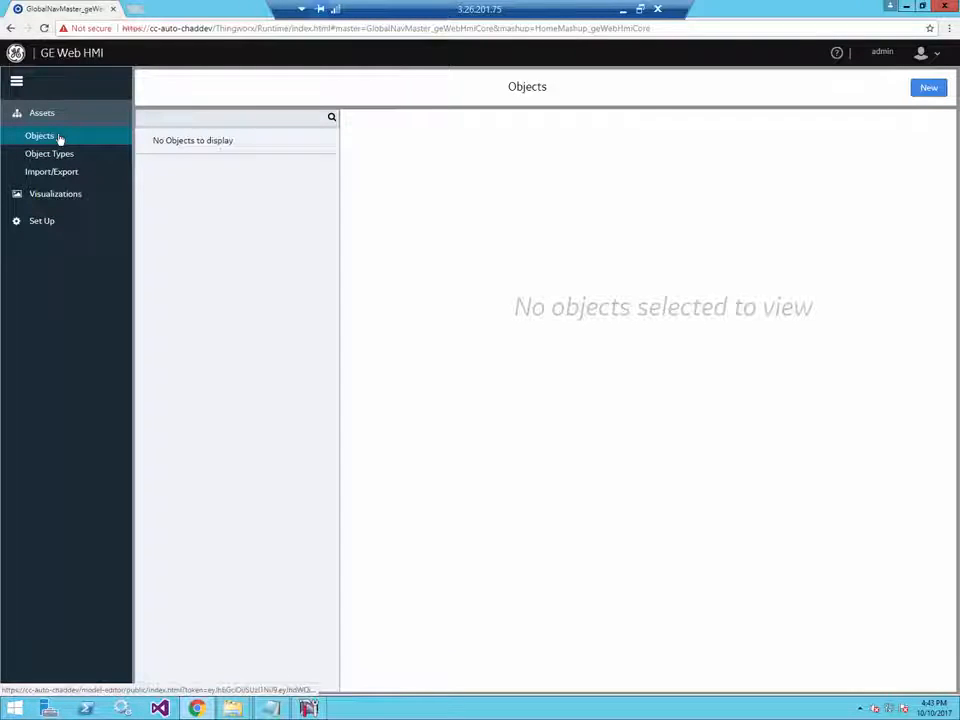
pyautogui.click(62, 162)
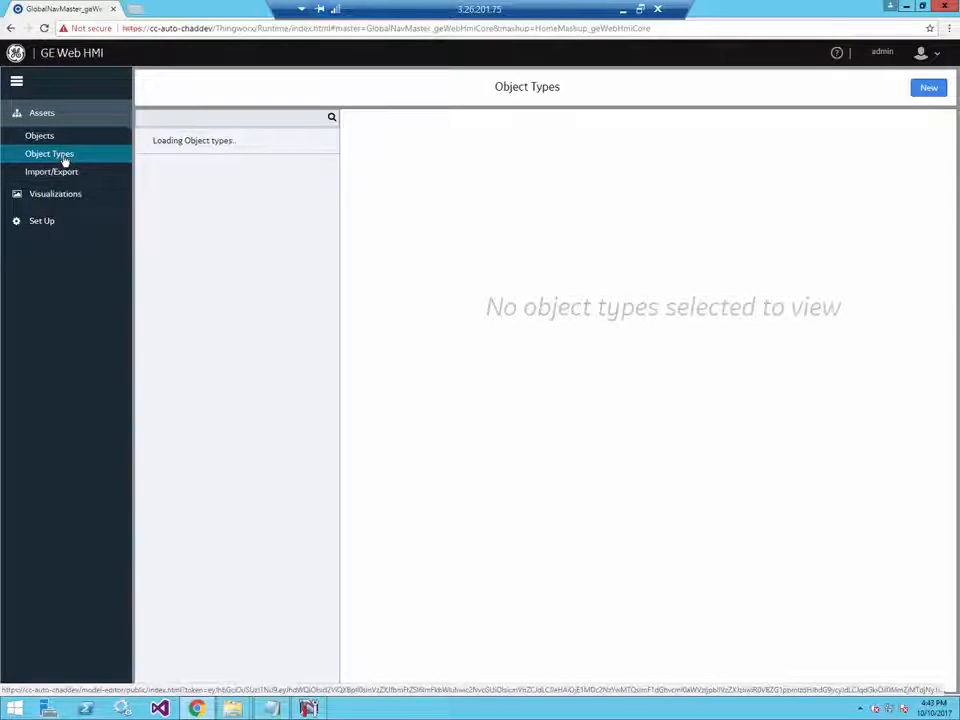
pyautogui.click(927, 89)
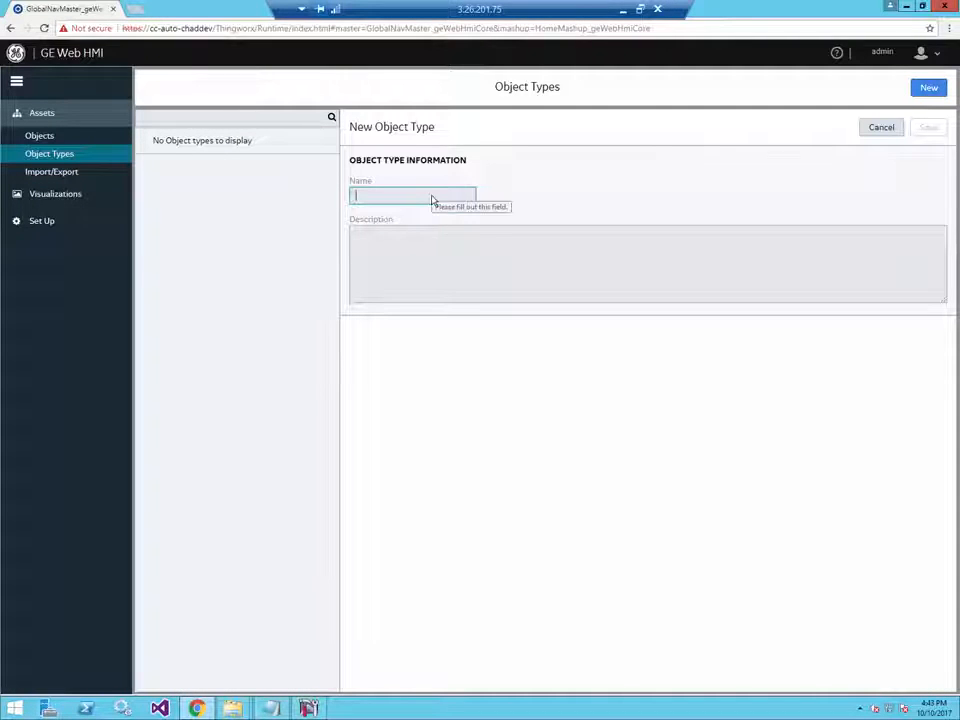
pyautogui.write('TPump')
pyautogui.click(928, 127)
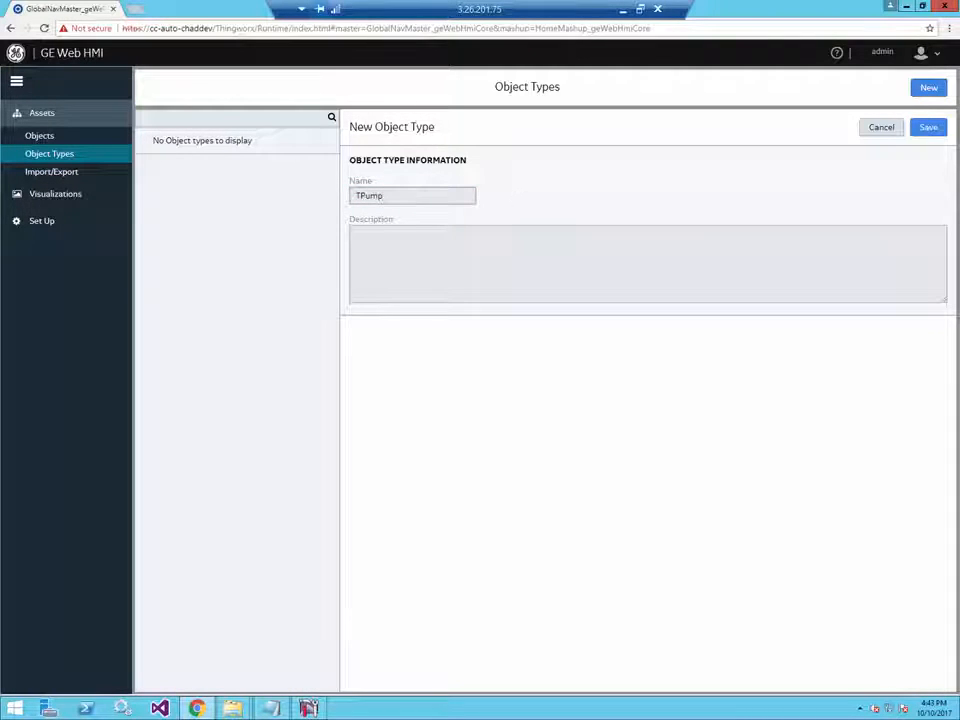
pyautogui.click(928, 127)
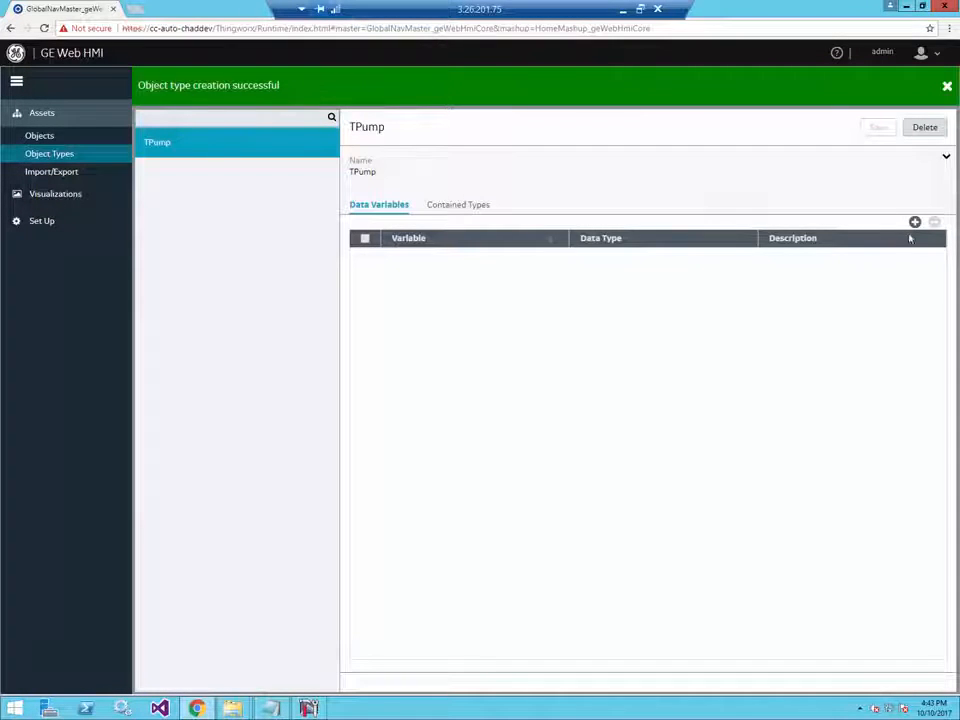
# - Add data variable OnOff of type BOOLEAN to TPump and save
pyautogui.click(914, 222)
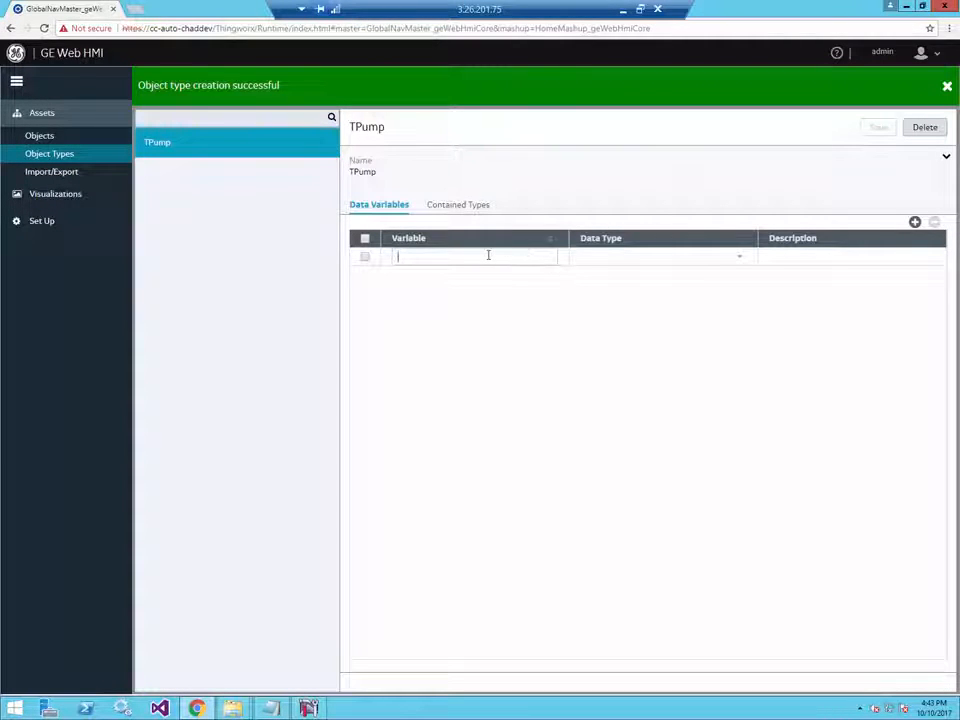
pyautogui.write('OnOff')
pyautogui.click(711, 258)
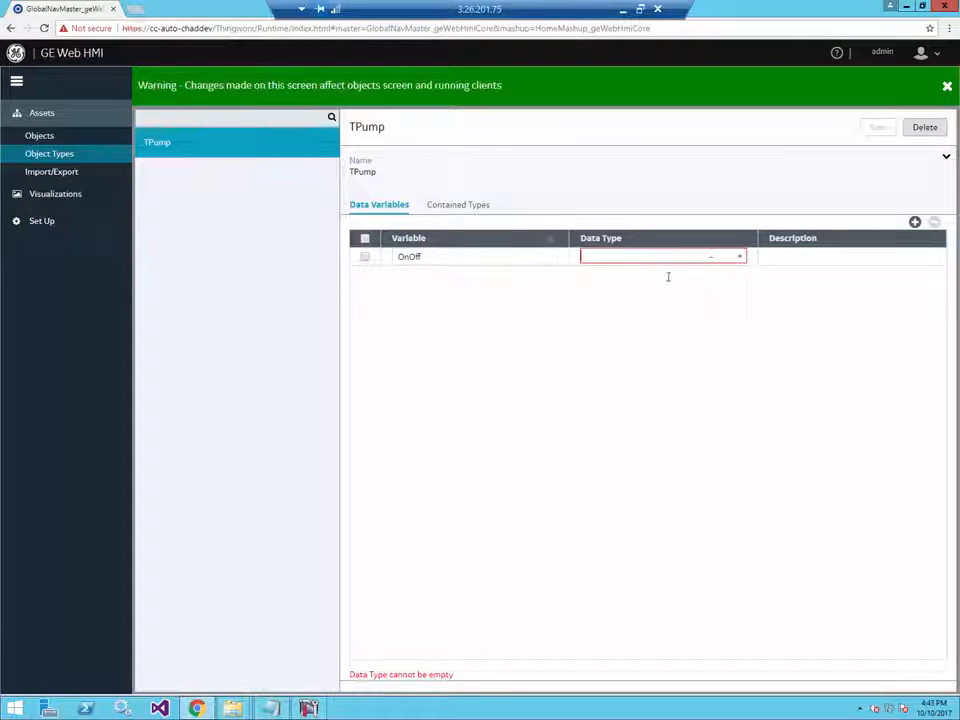
pyautogui.click(662, 293)
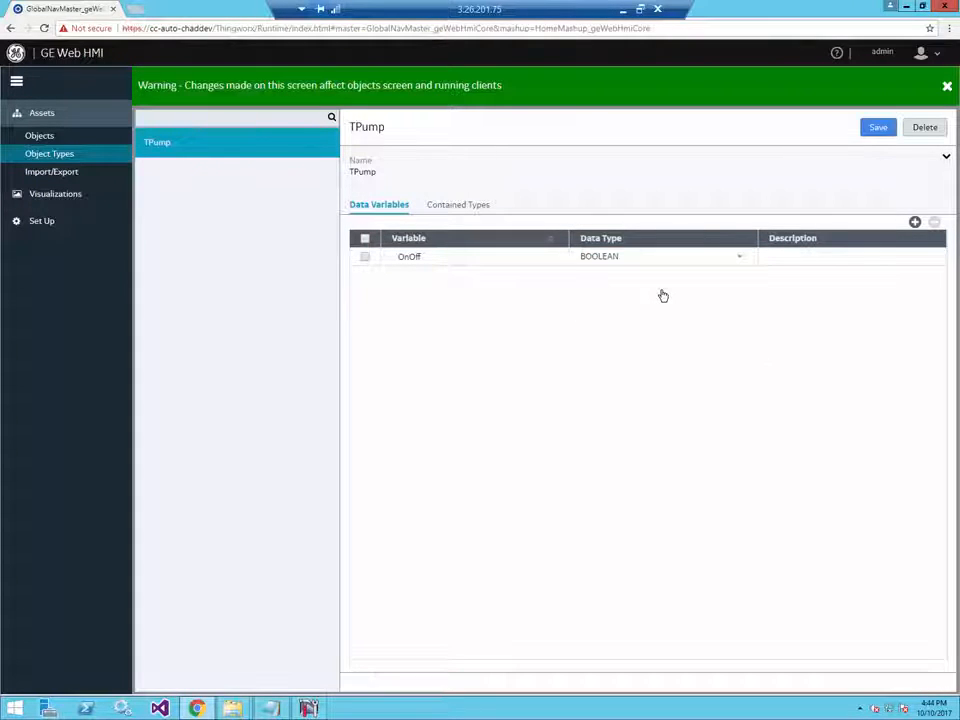
pyautogui.click(882, 129)
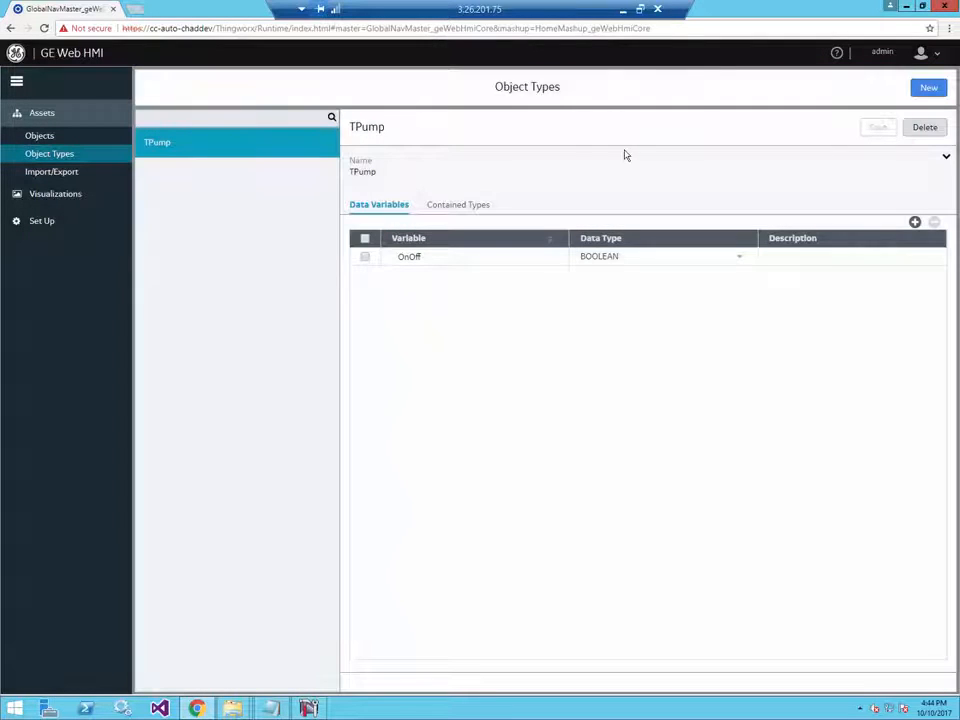
# - On the Objects page, add a new object Pump01 of object type TPump
pyautogui.click(40, 136)
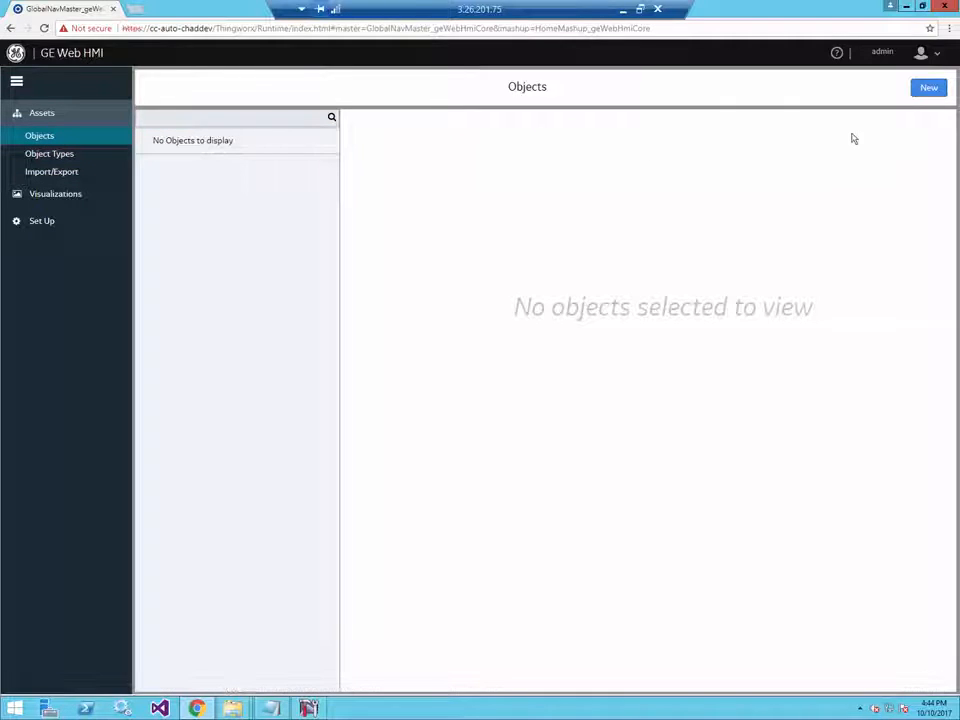
pyautogui.click(930, 91)
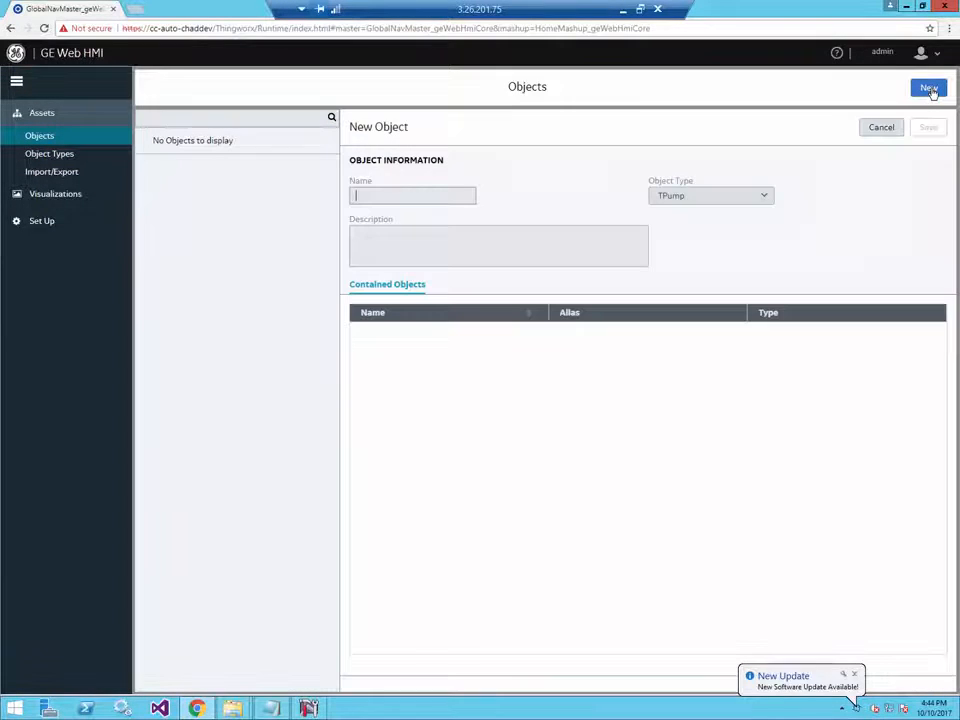
pyautogui.write('Pump01')
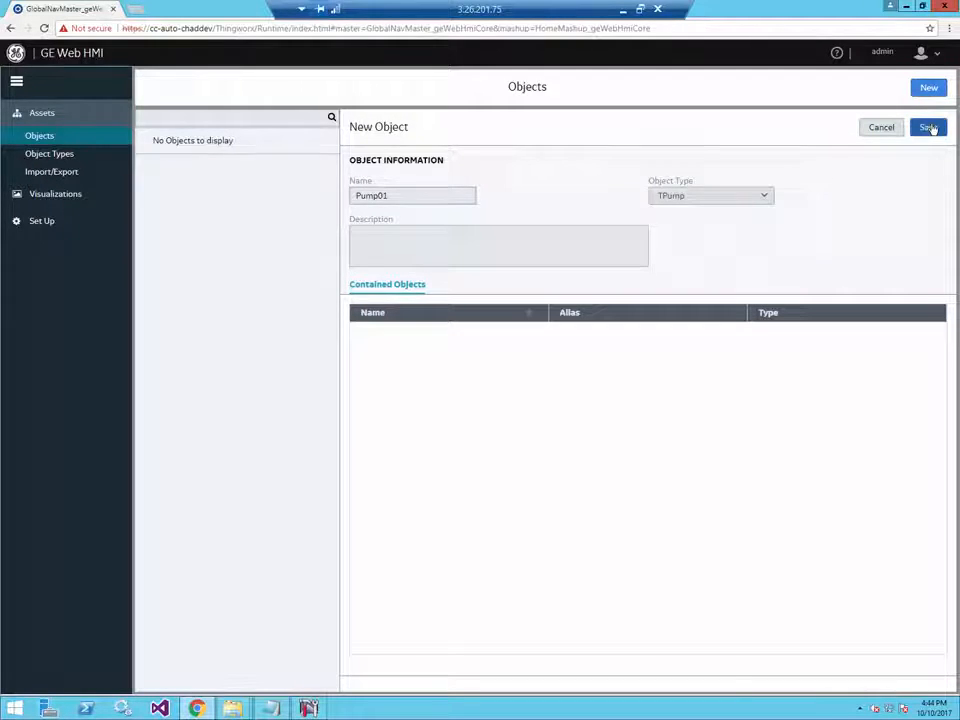
pyautogui.click(929, 128)
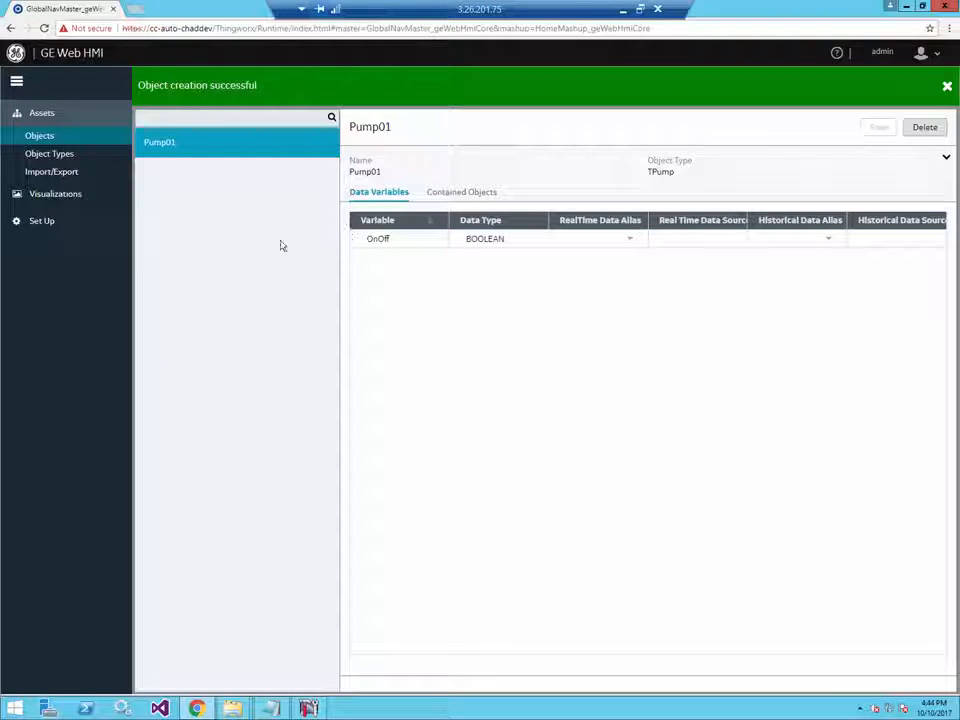
# - Add a server row with alias GettingStarted and server type OPCUA, leaving Server Name blank
pyautogui.click(59, 224)
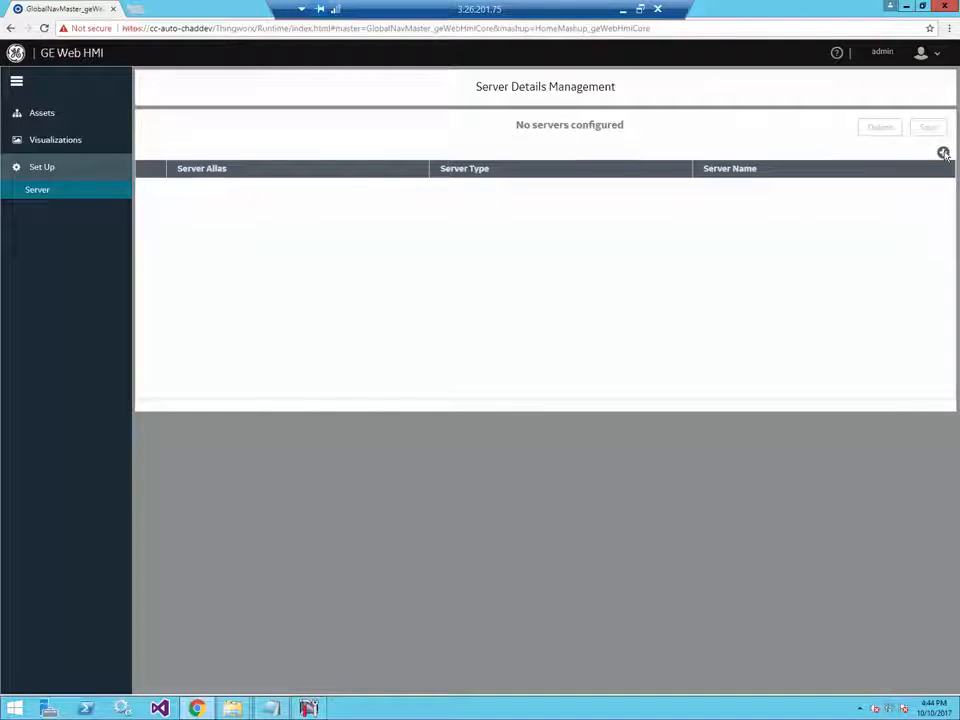
pyautogui.click(943, 154)
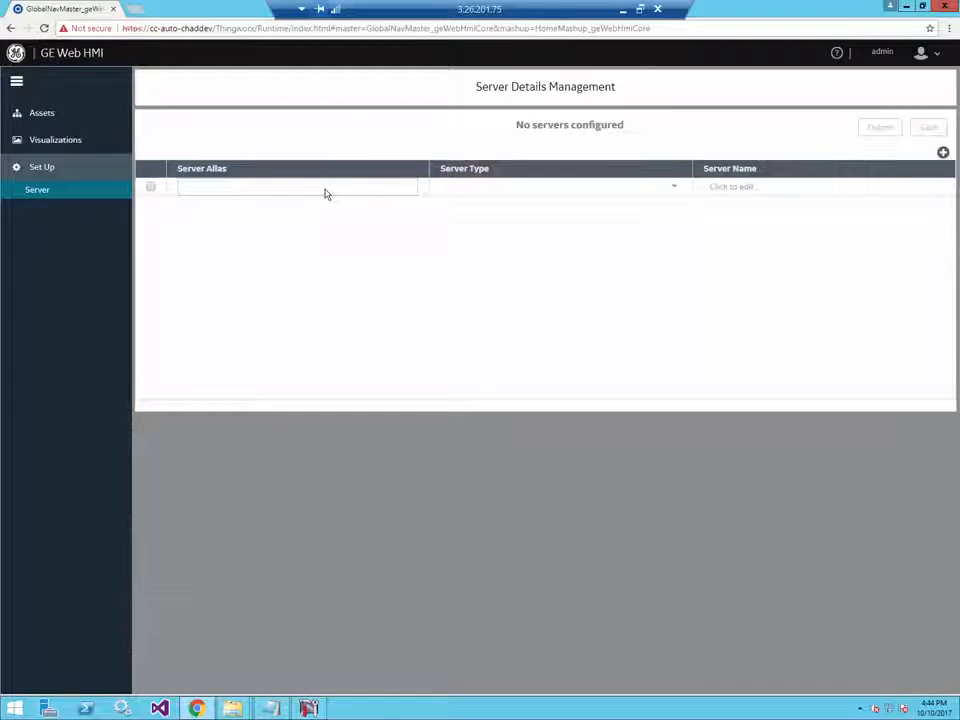
pyautogui.write('GettingSta')
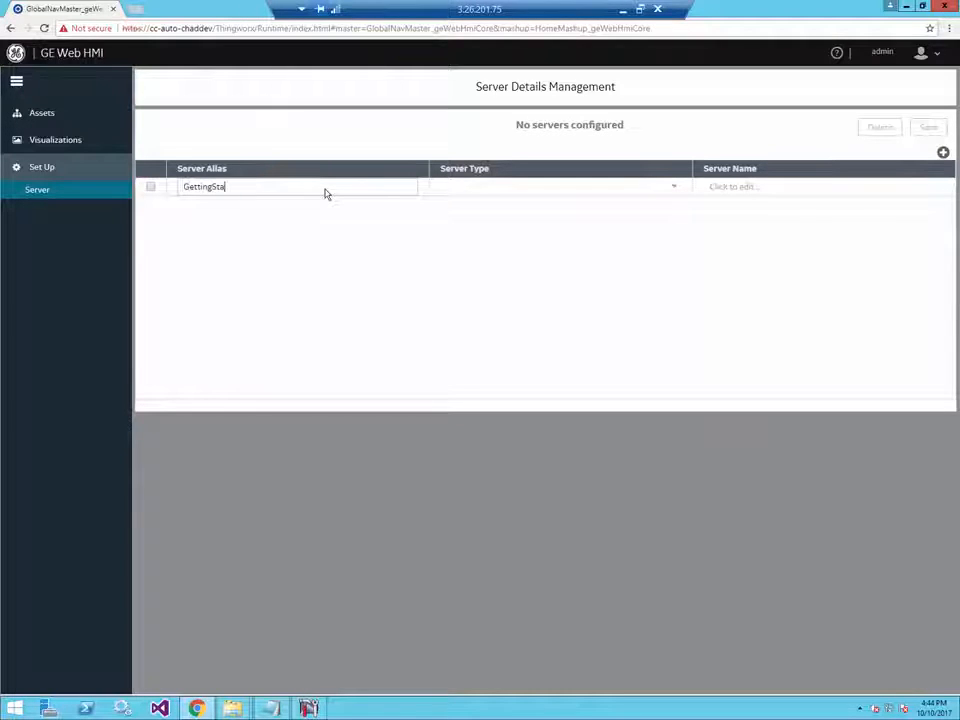
pyautogui.write('rted')
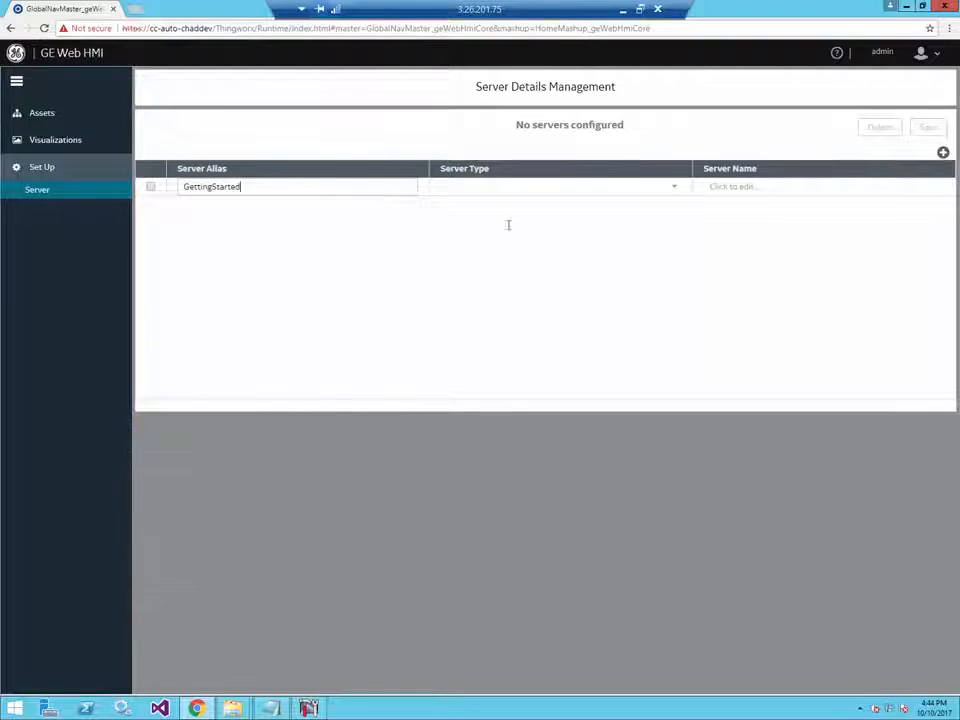
pyautogui.click(676, 192)
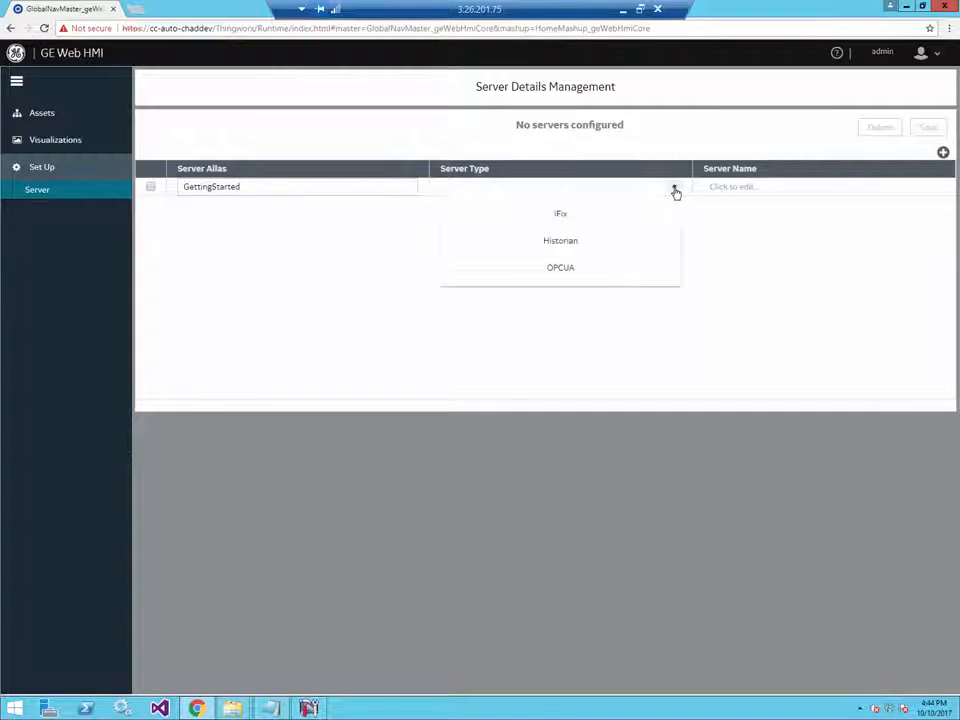
pyautogui.click(564, 272)
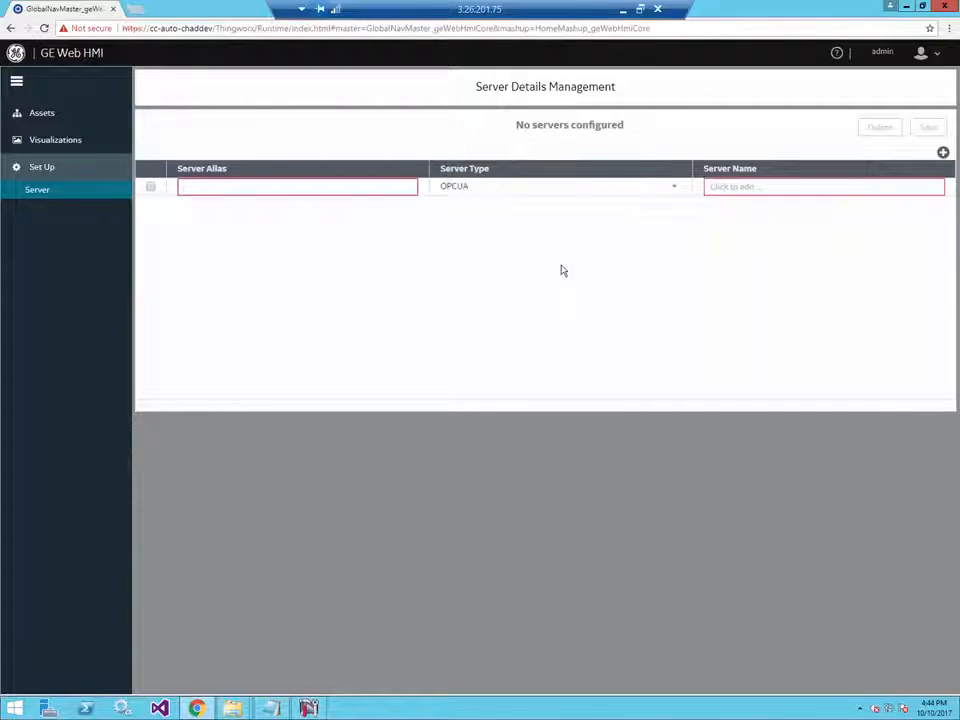
pyautogui.click(322, 189)
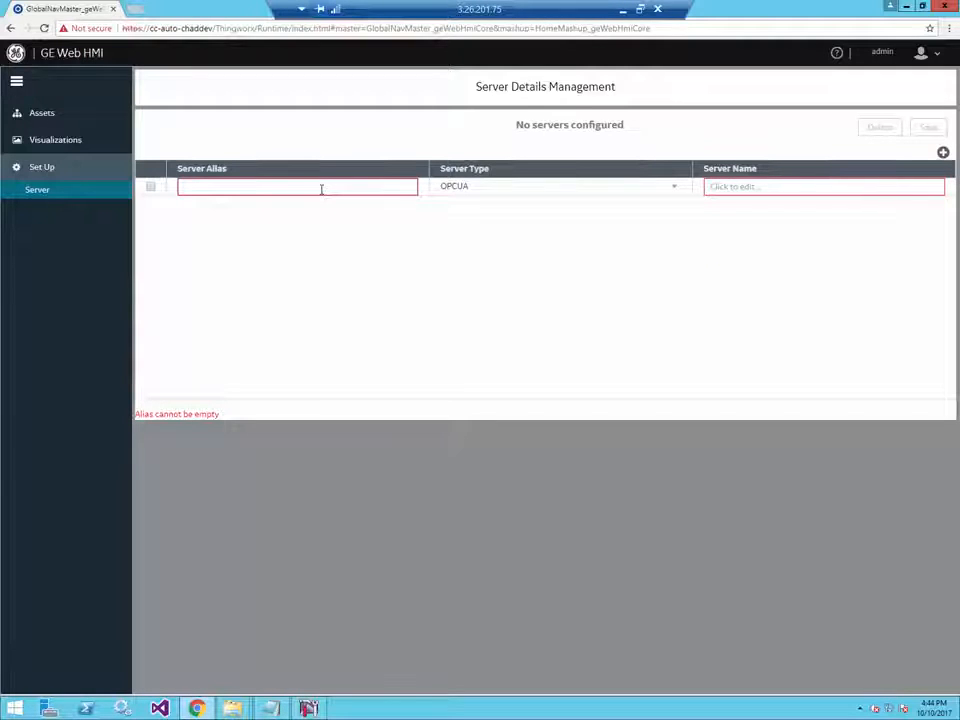
pyautogui.write('GettingStarted')
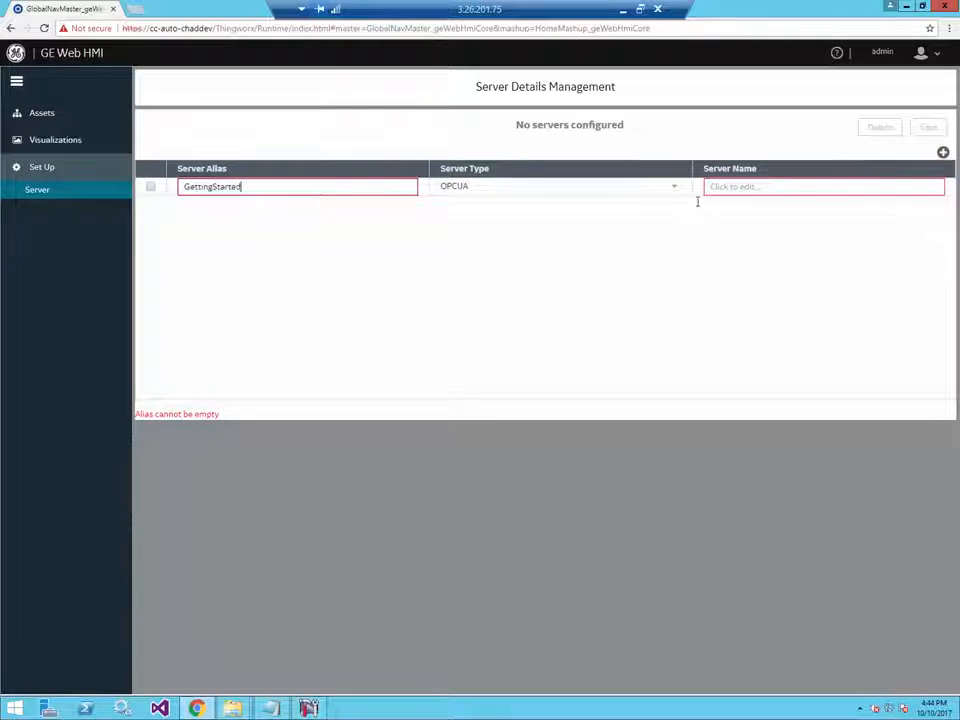
pyautogui.click(826, 192)
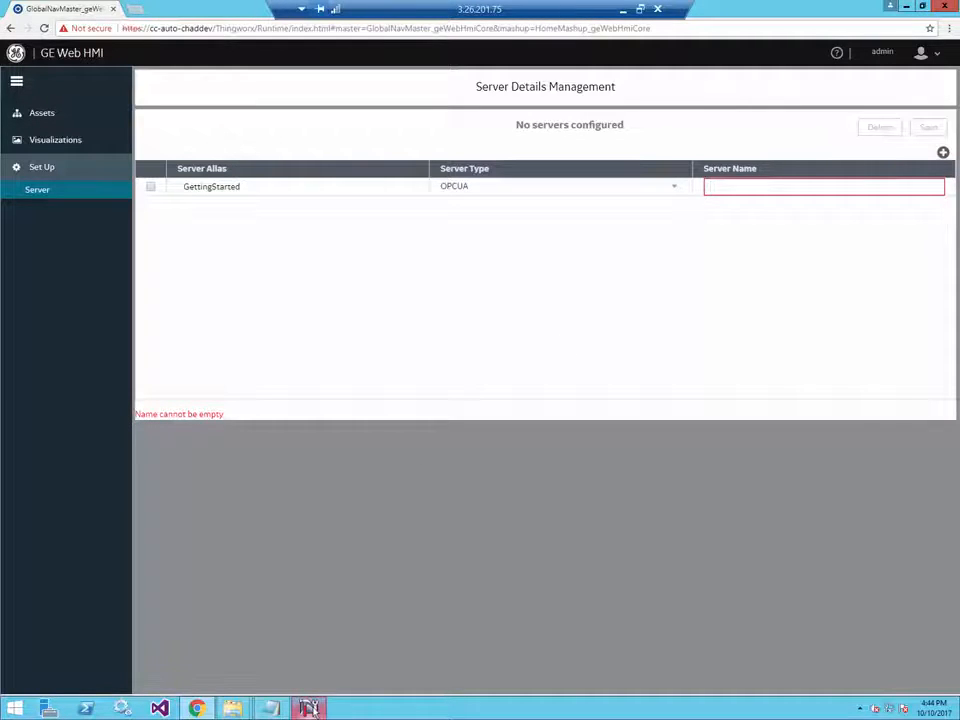
# - Review the GETTINGSTARTED project's OPC UA Server endpoint settings in Project Properties, then cancel
pyautogui.click(308, 708)
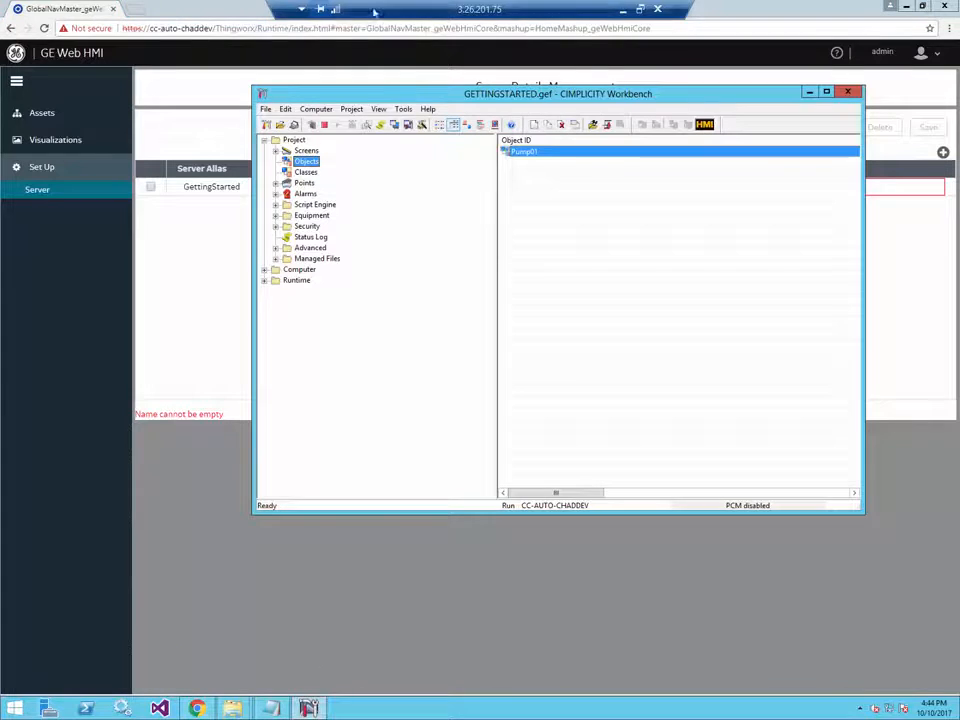
pyautogui.click(351, 108)
pyautogui.click(363, 123)
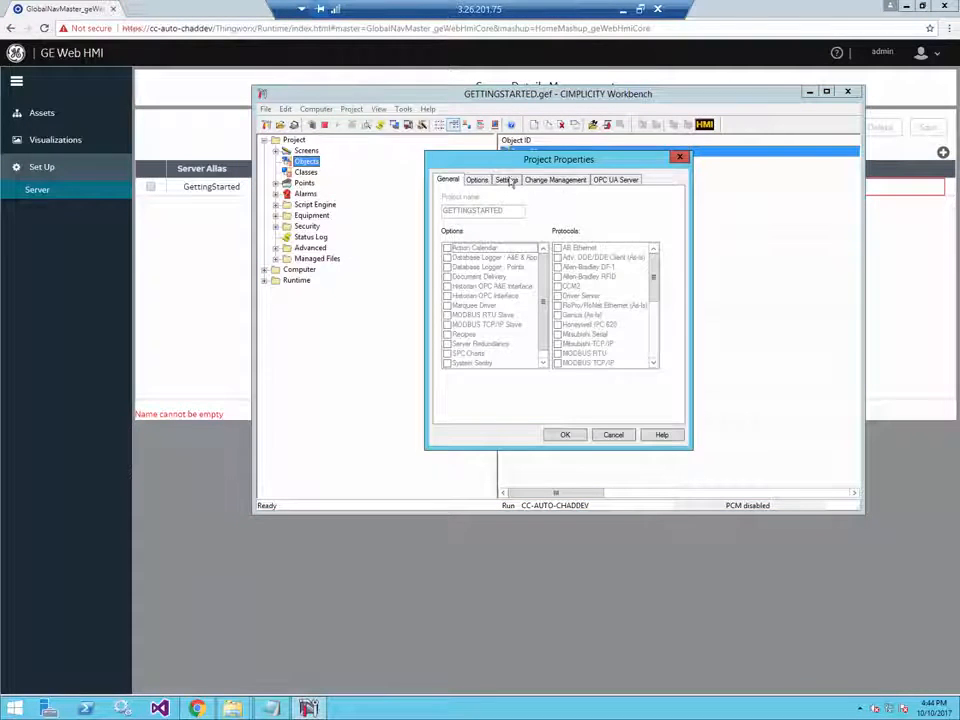
pyautogui.click(610, 180)
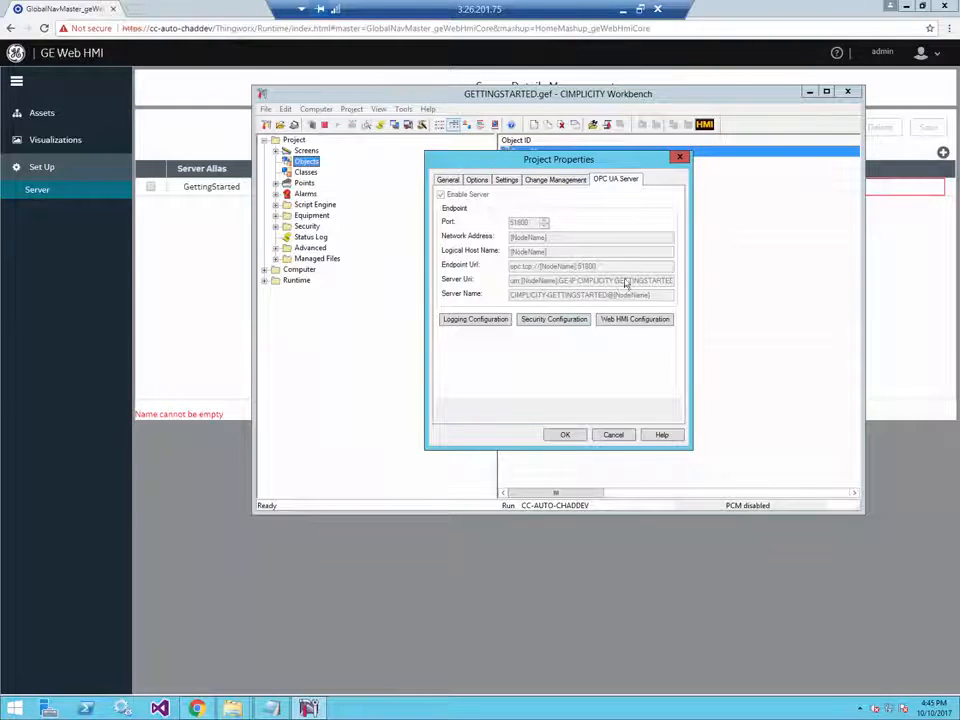
pyautogui.click(614, 436)
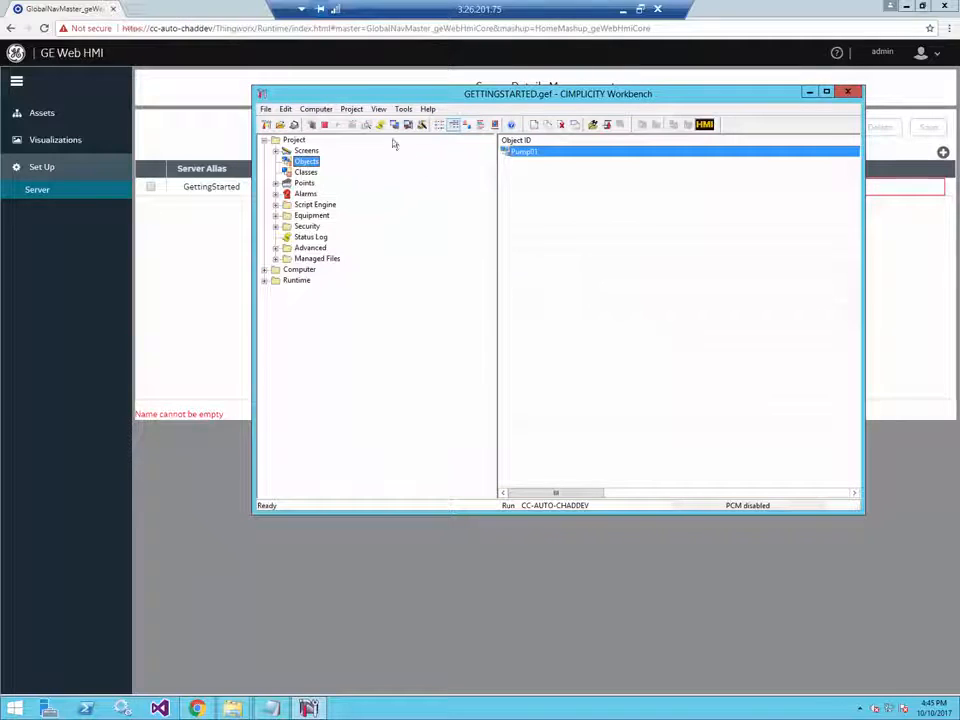
# - Turn on dynamic configuration and export the points to OPCUATagGroup_GETTINGSTARTED.csv for Web HMI
pyautogui.click(313, 125)
pyautogui.click(352, 110)
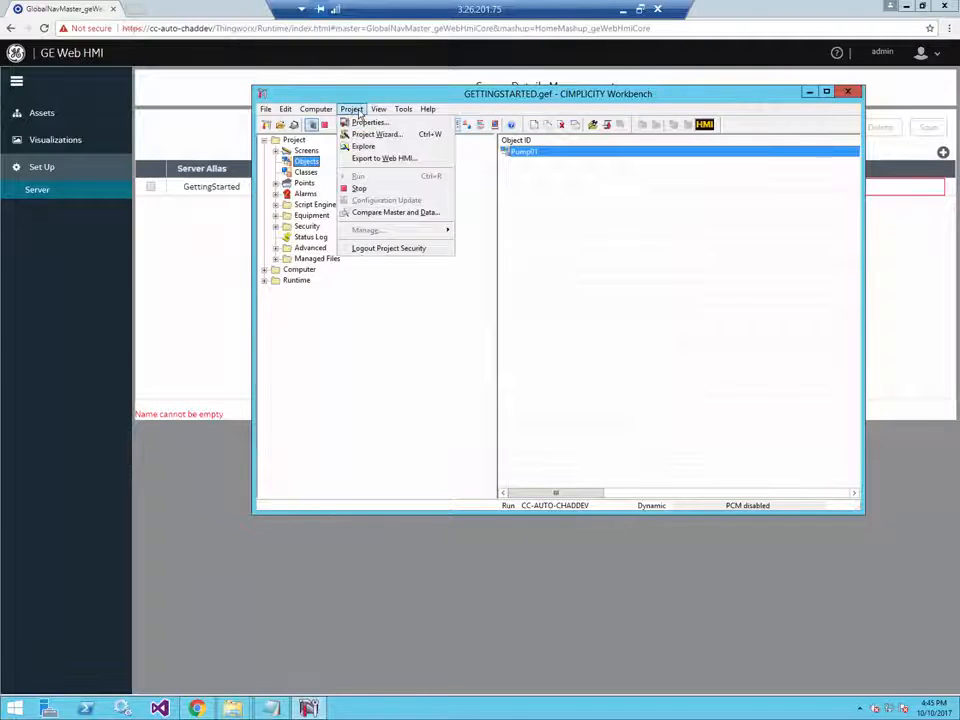
pyautogui.click(380, 160)
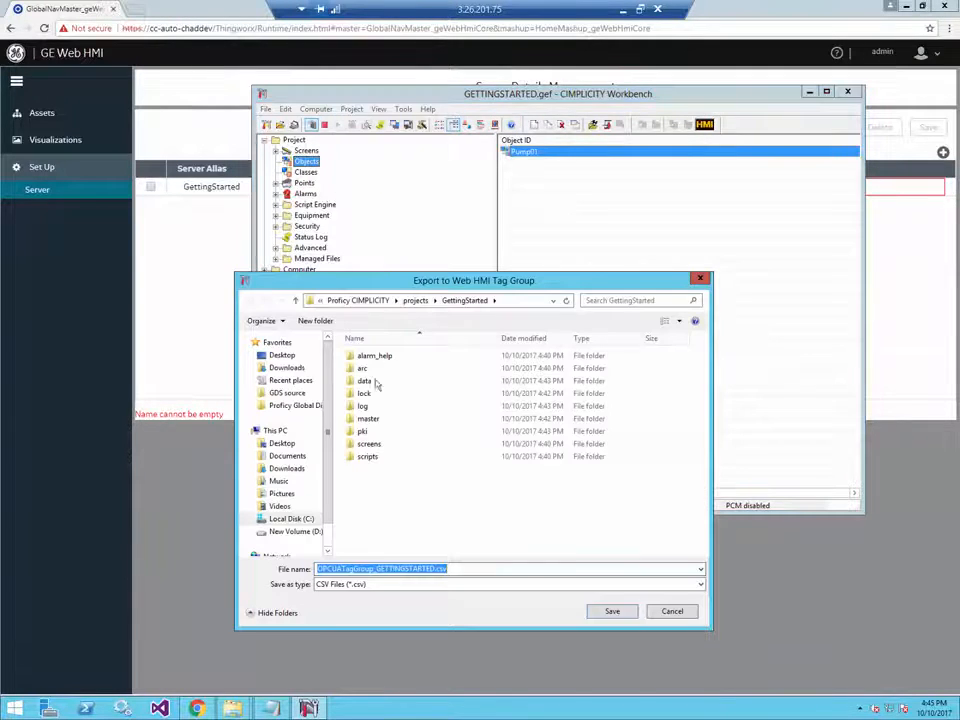
pyautogui.click(612, 611)
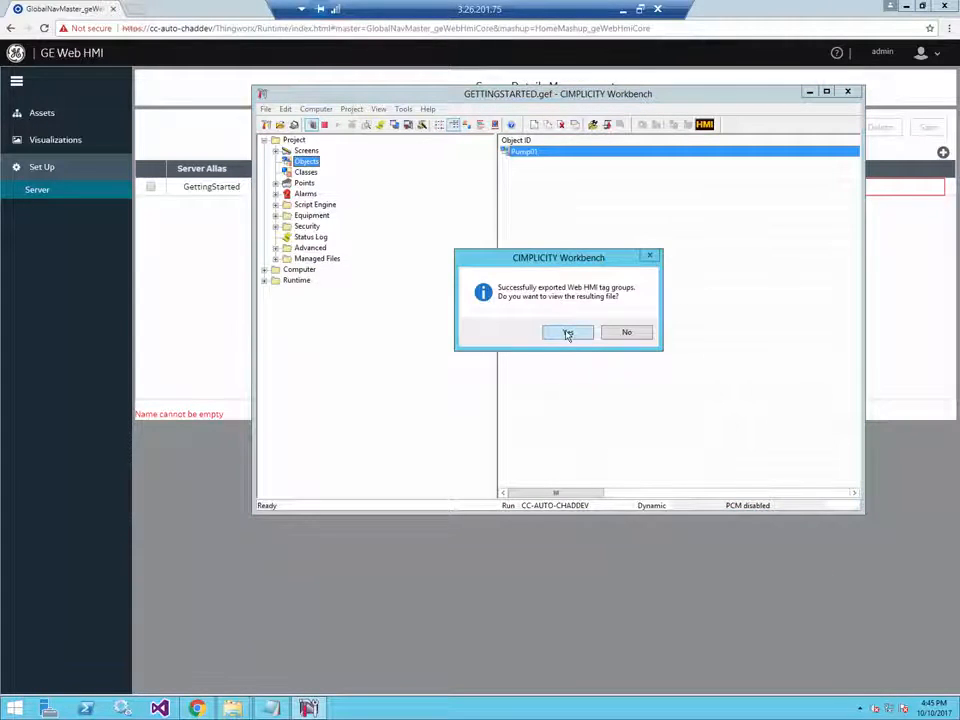
# - Open the exported CSV in Notepad, space out the ServerDetails line, and select its server URN
pyautogui.click(567, 333)
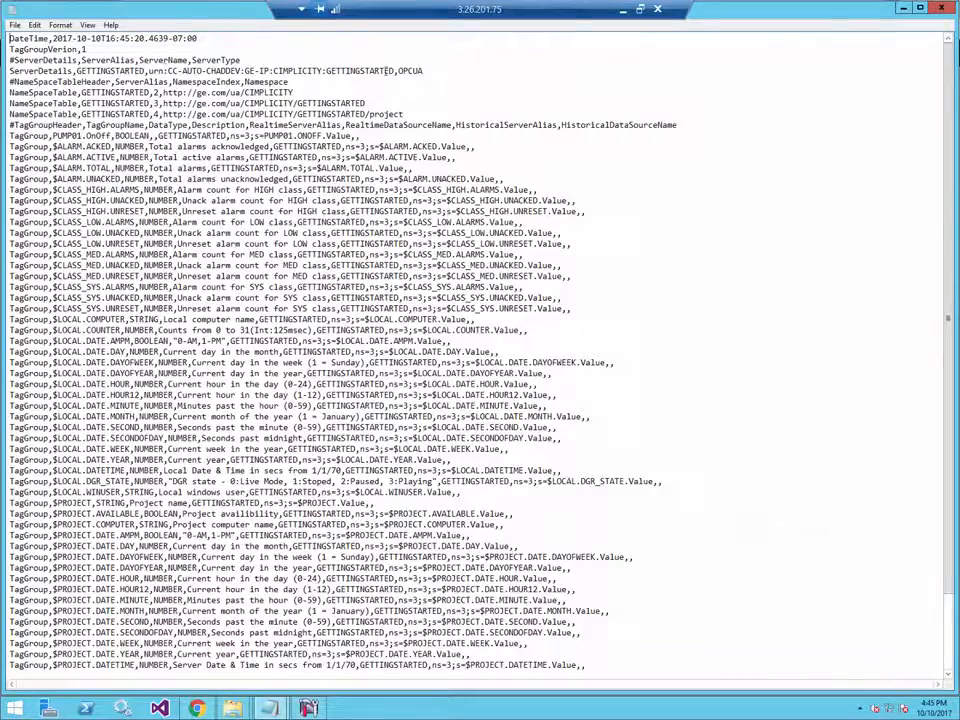
pyautogui.press('Return')
pyautogui.press('Return')
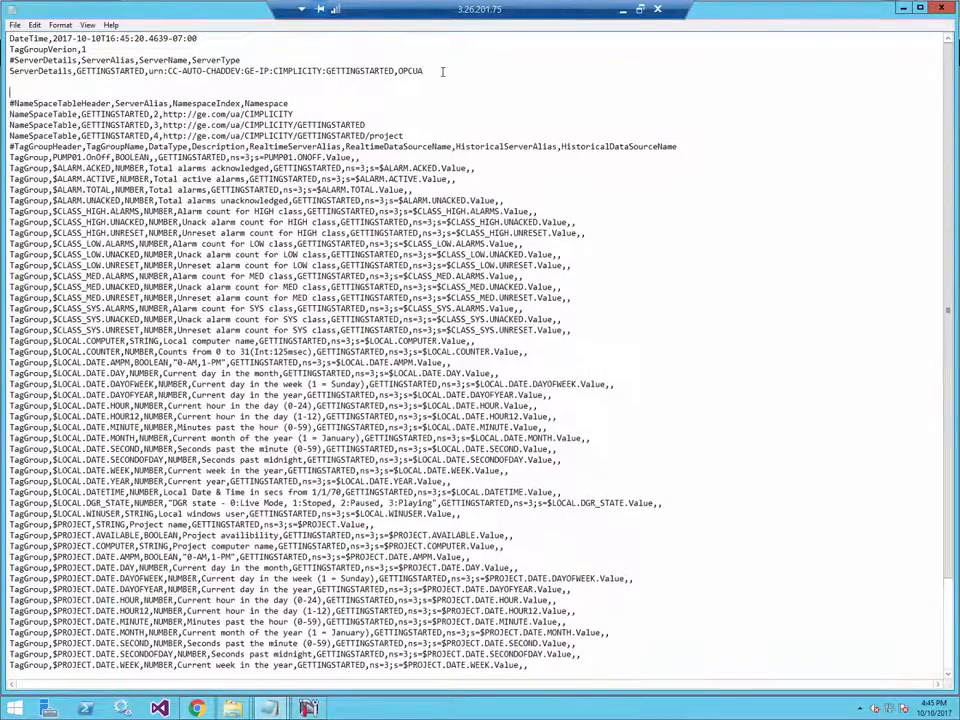
pyautogui.press('Up')
pyautogui.press('Up')
pyautogui.press('Up')
pyautogui.press('Return')
pyautogui.press('Return')
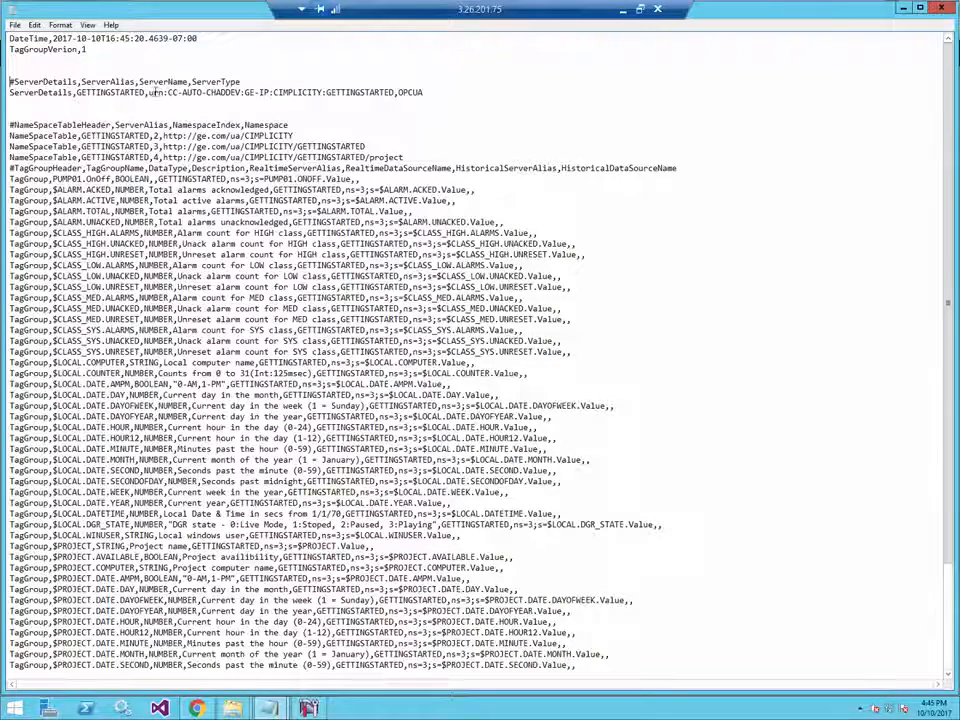
pyautogui.moveTo(149, 92); pyautogui.dragTo(395, 92)
pyautogui.hotkey('ctrl', 'c')
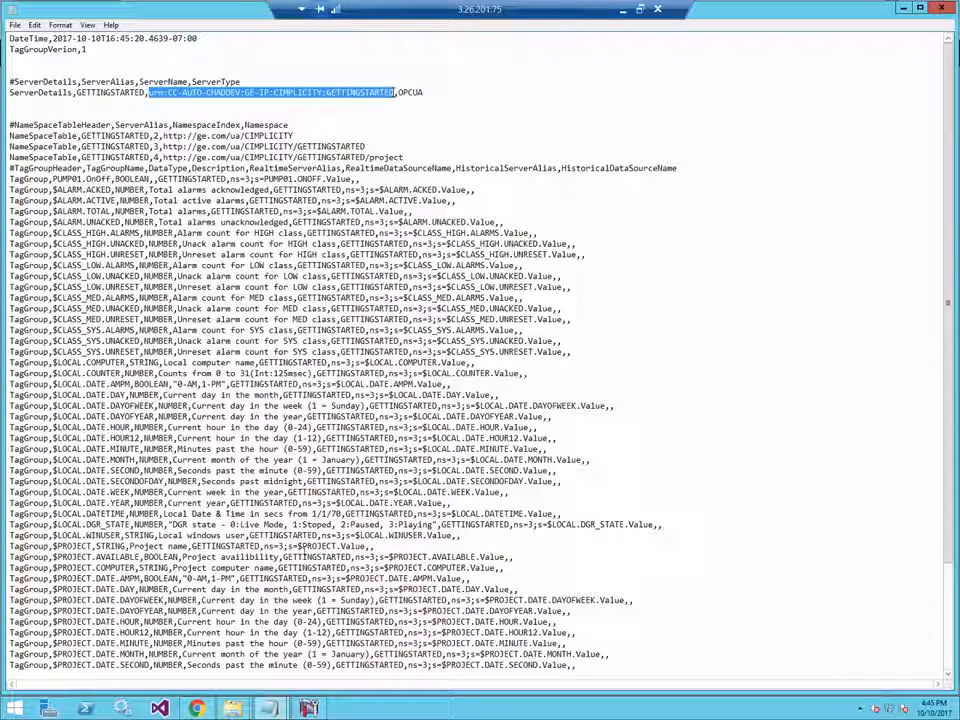
pyautogui.click(308, 708)
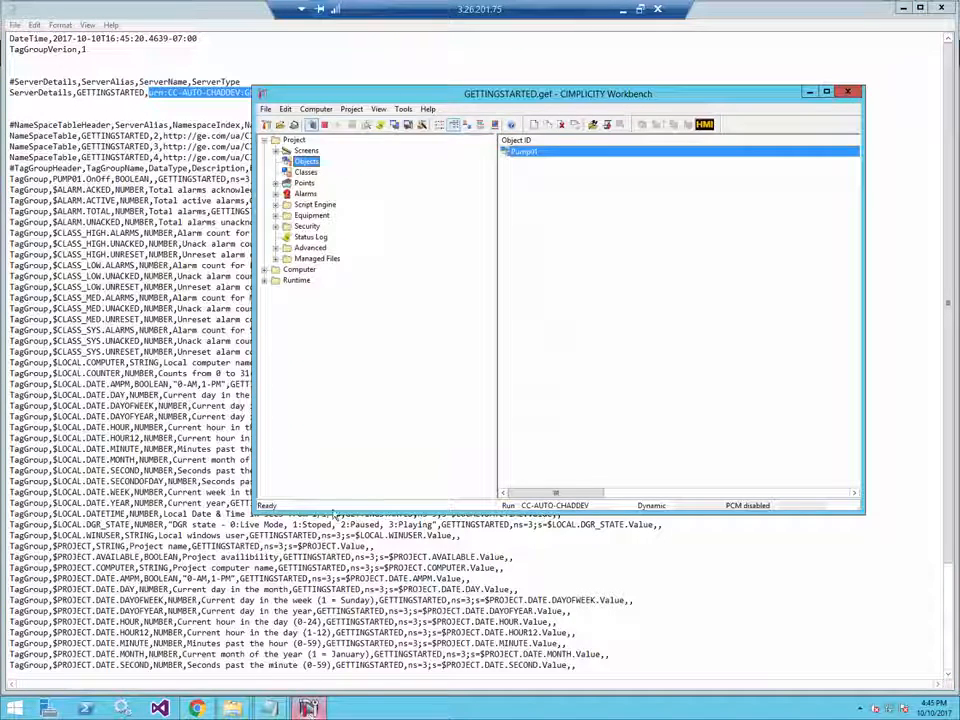
# - Paste the copied URN as the GettingStarted server's name and save the server configuration
pyautogui.click(198, 708)
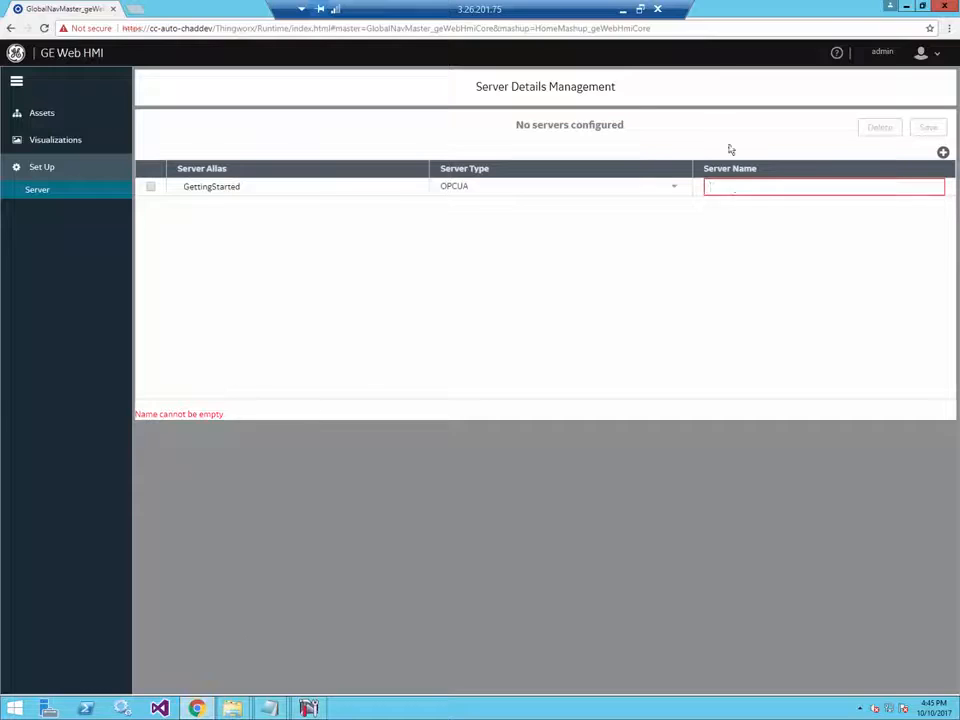
pyautogui.click(734, 186)
pyautogui.hotkey('ctrl', 'v')
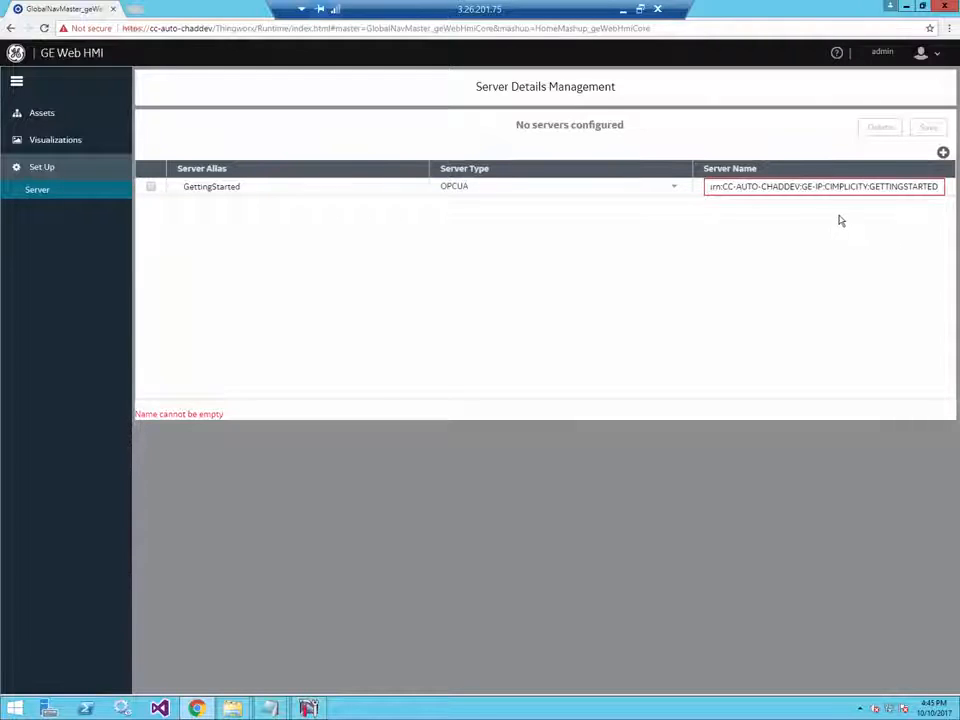
pyautogui.click(845, 212)
pyautogui.click(926, 133)
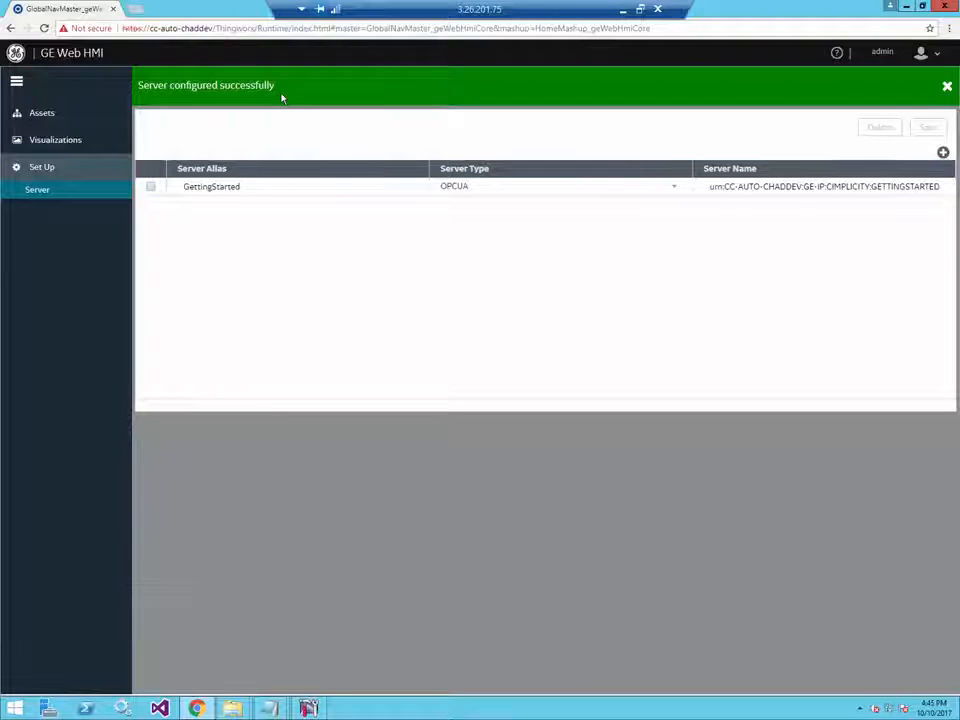
pyautogui.click(45, 116)
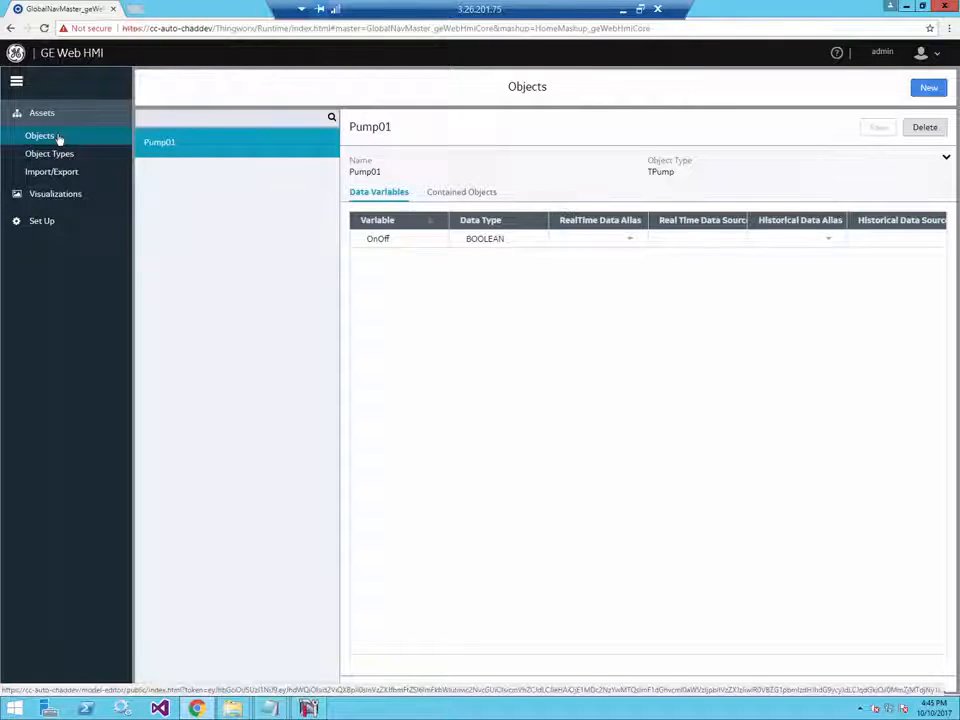
# - Set Pump01 OnOff's real-time alias to GettingStarted, widen the Real Time Data Source column, and reopen the tag-group CSV
pyautogui.click(630, 241)
pyautogui.click(615, 268)
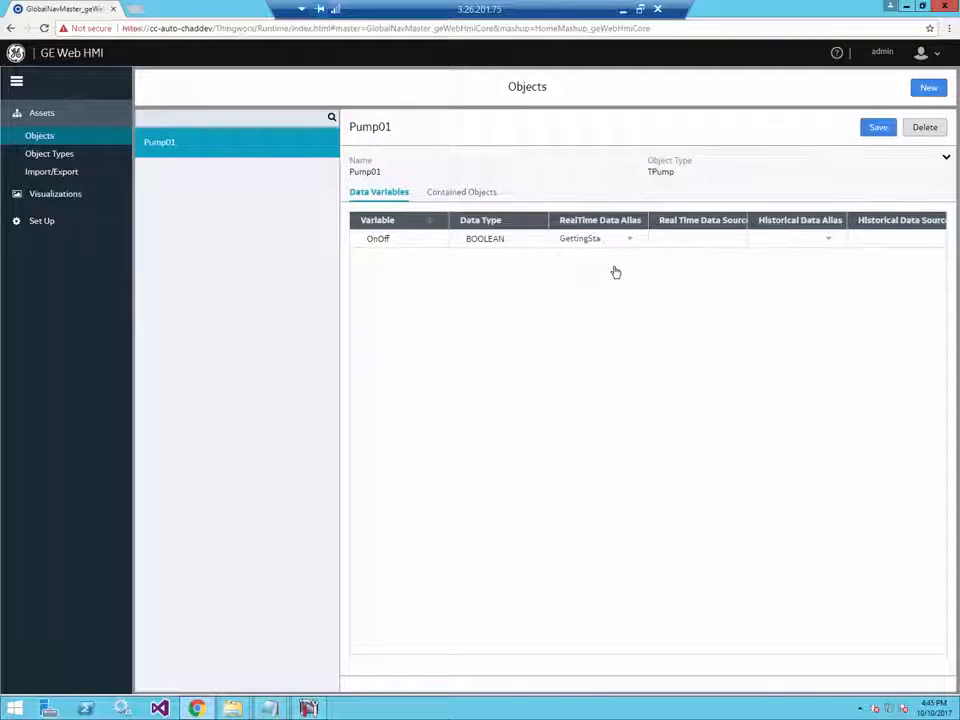
pyautogui.click(711, 238)
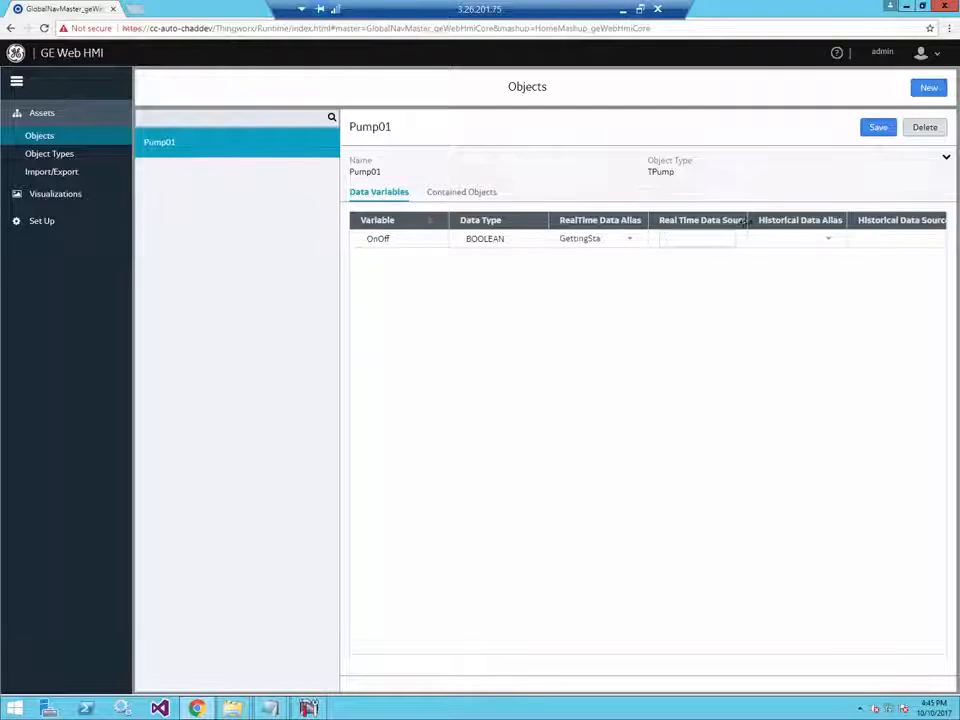
pyautogui.moveTo(750, 220); pyautogui.dragTo(818, 220)
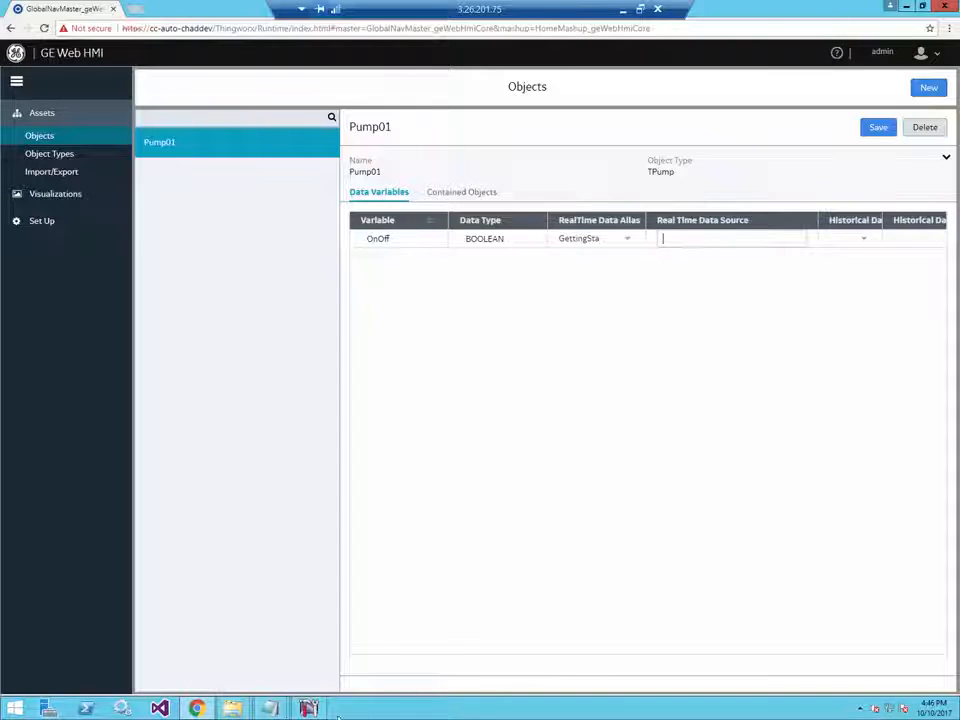
pyautogui.click(278, 709)
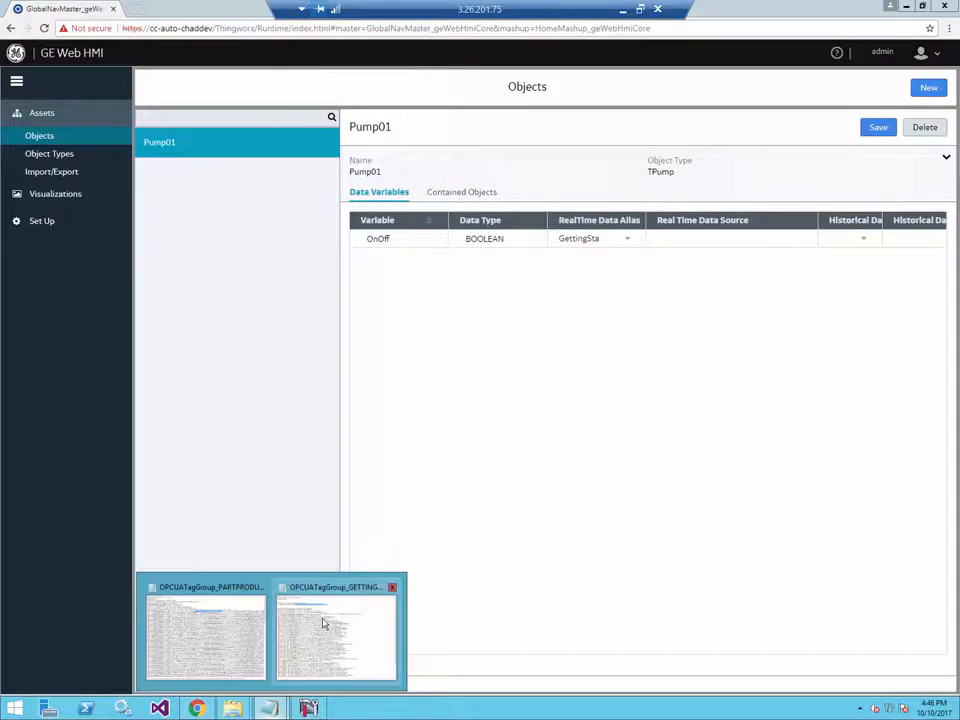
pyautogui.click(323, 624)
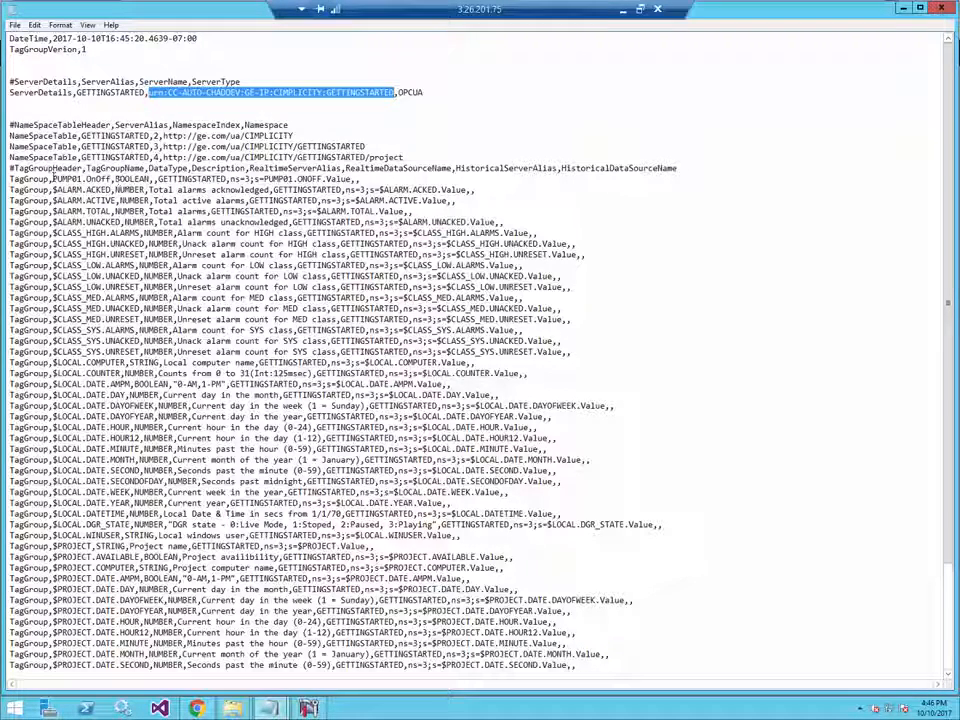
# - Select the node address ns=3;s=PUMP01.ONOFF.Value in the tag-group file and return to the browser
pyautogui.moveTo(52, 179); pyautogui.dragTo(102, 179)
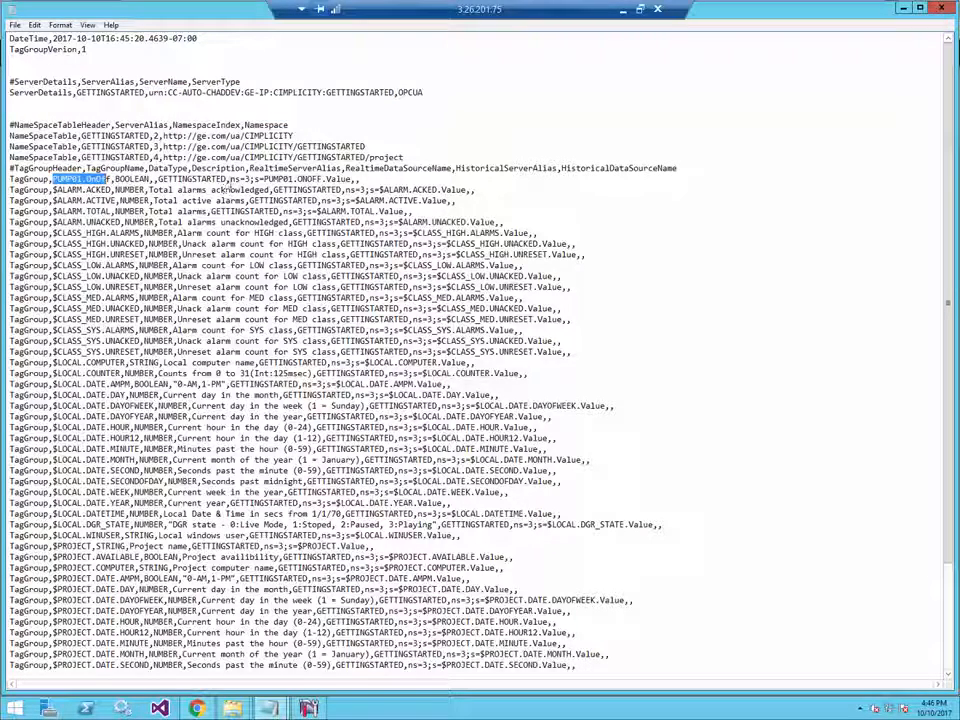
pyautogui.moveTo(230, 180); pyautogui.dragTo(348, 180)
pyautogui.hotkey('ctrl', 'c')
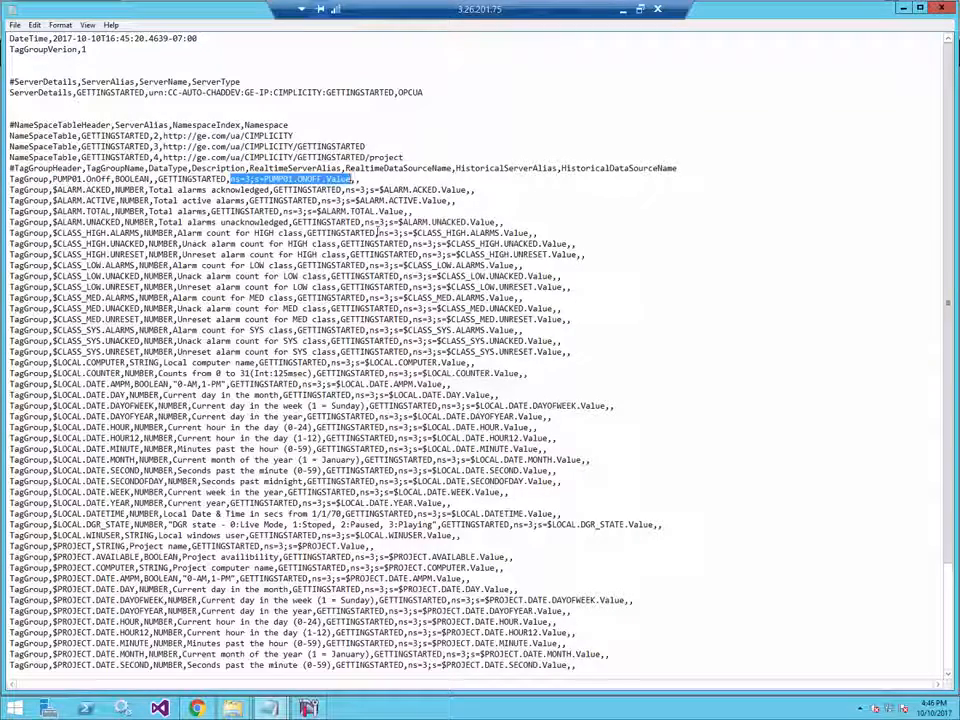
pyautogui.hotkey('alt', 'Tab')
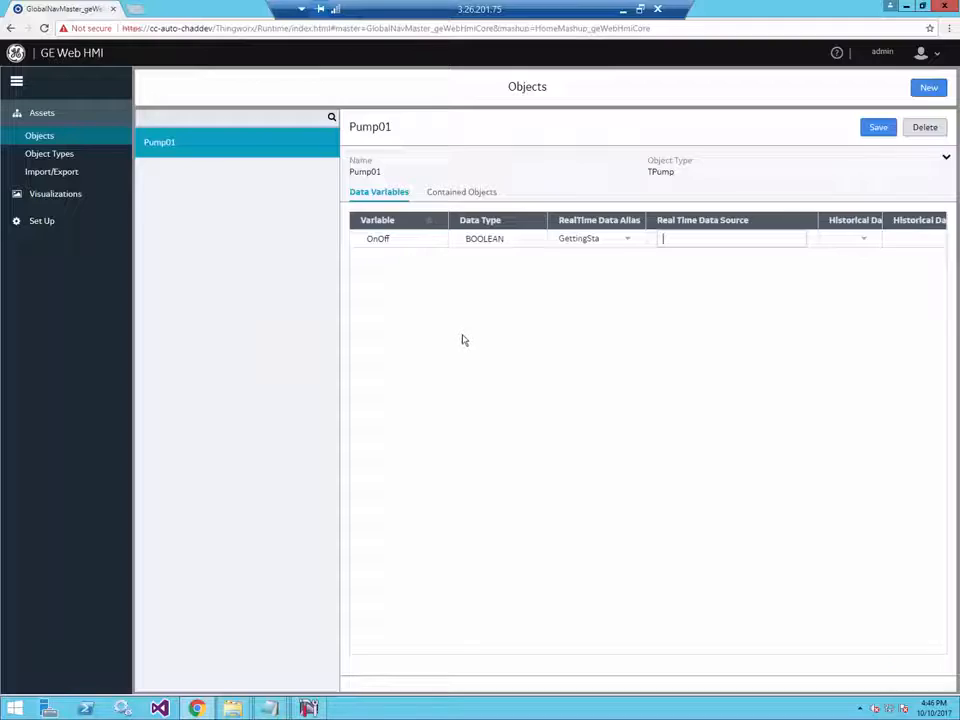
# - Paste ns=3;s=PUMP01.ONOFF.Value as OnOff's Real Time Data Source and save Pump01
pyautogui.hotkey('ctrl', 'v')
pyautogui.click(688, 270)
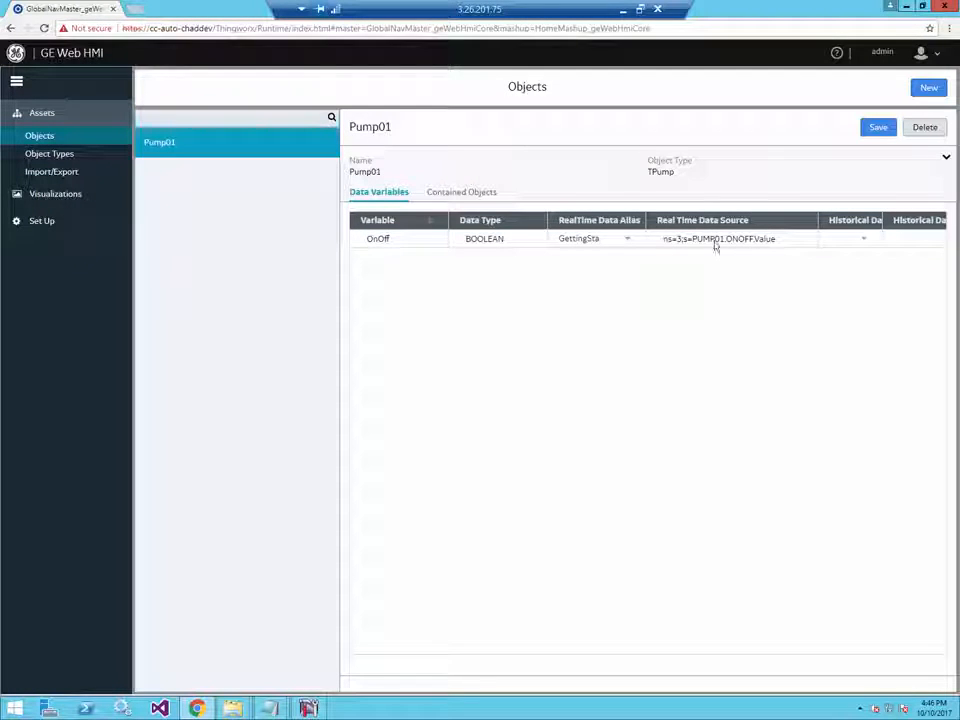
pyautogui.click(879, 128)
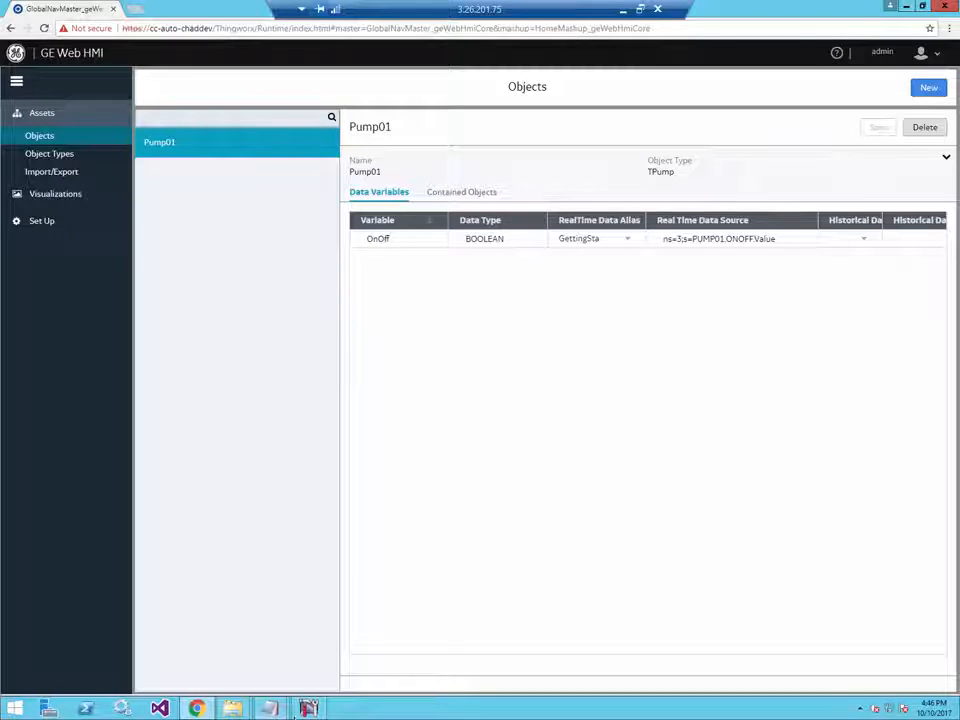
pyautogui.click(306, 708)
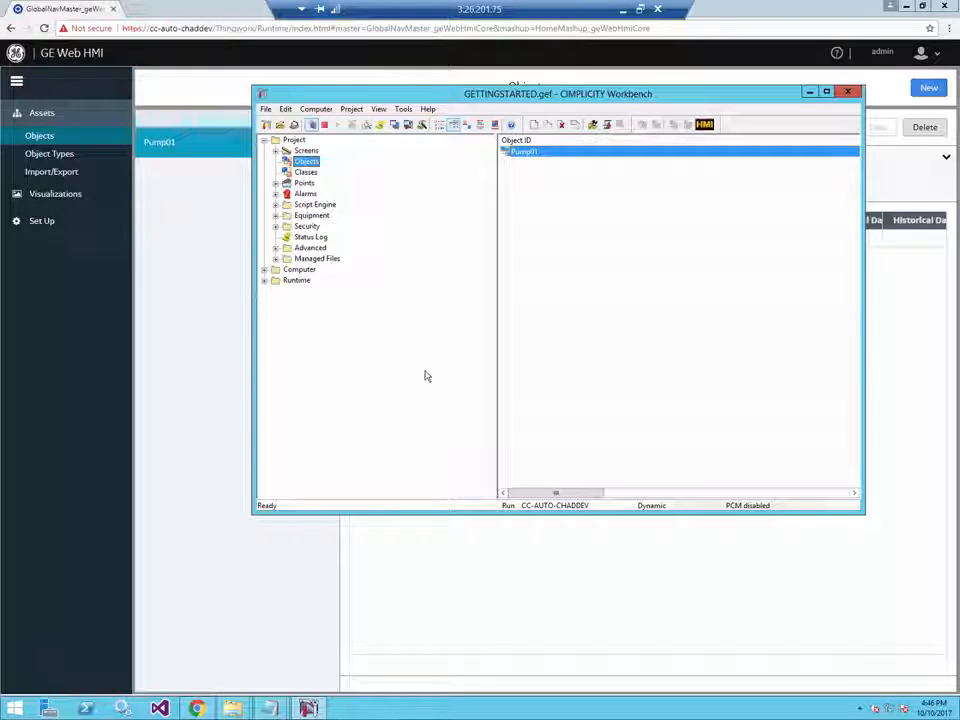
# - Create a new project screen from Screens and save it as PumpMimic.cim
pyautogui.click(306, 151)
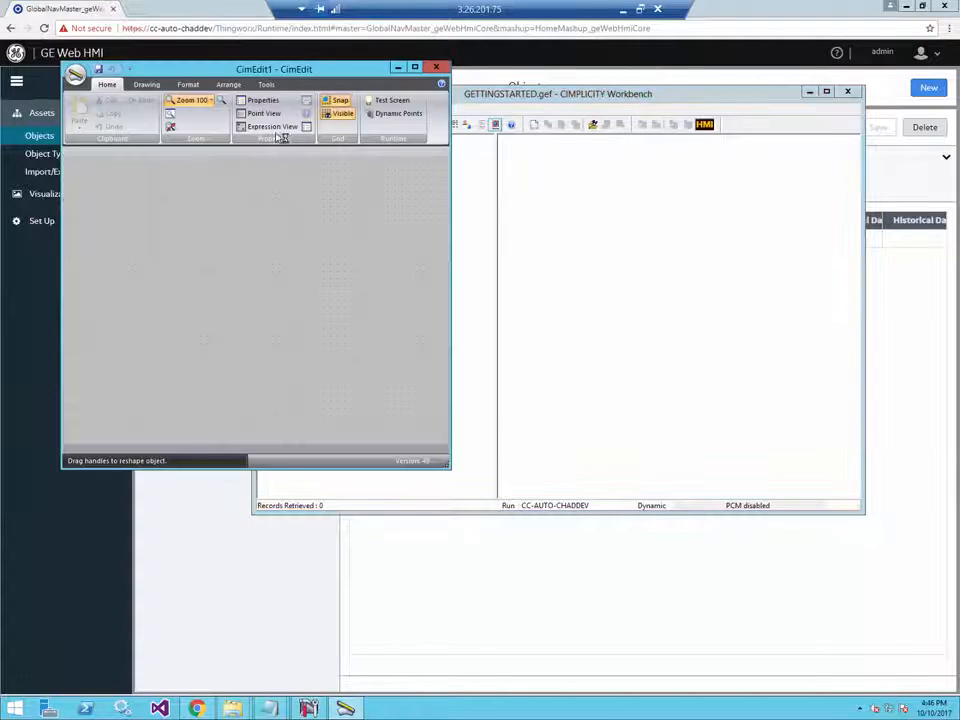
pyautogui.click(98, 70)
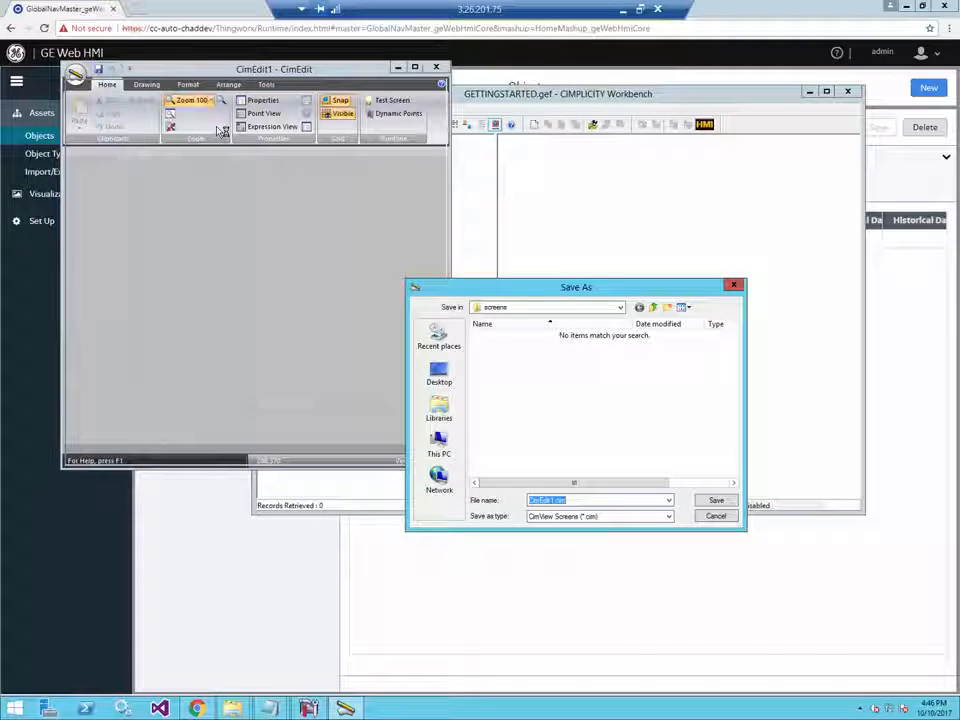
pyautogui.write('PumpMimic')
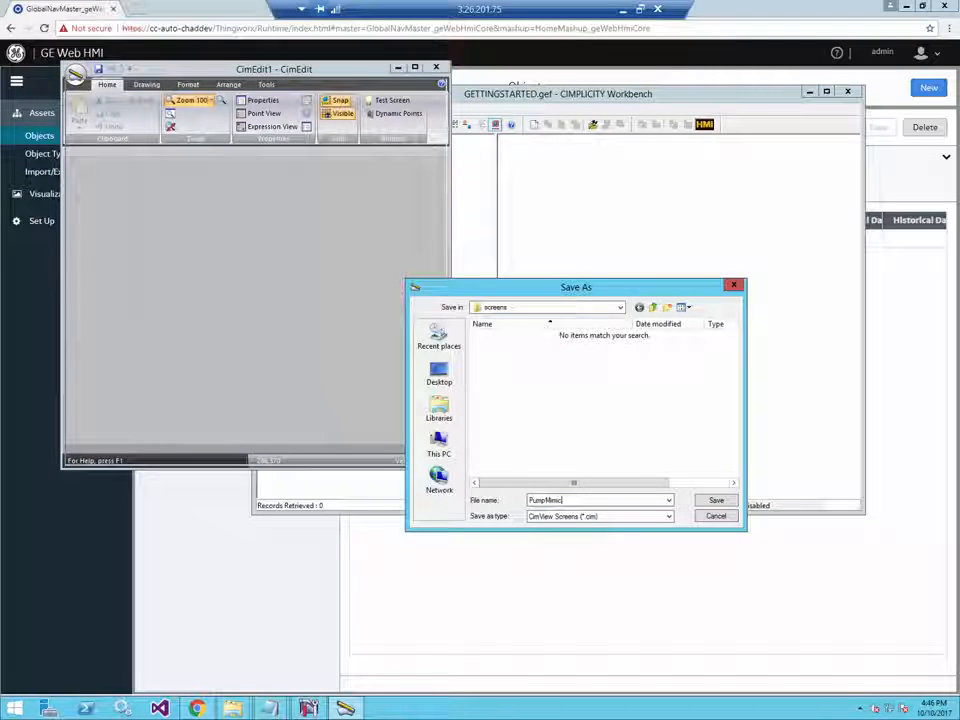
pyautogui.click(716, 500)
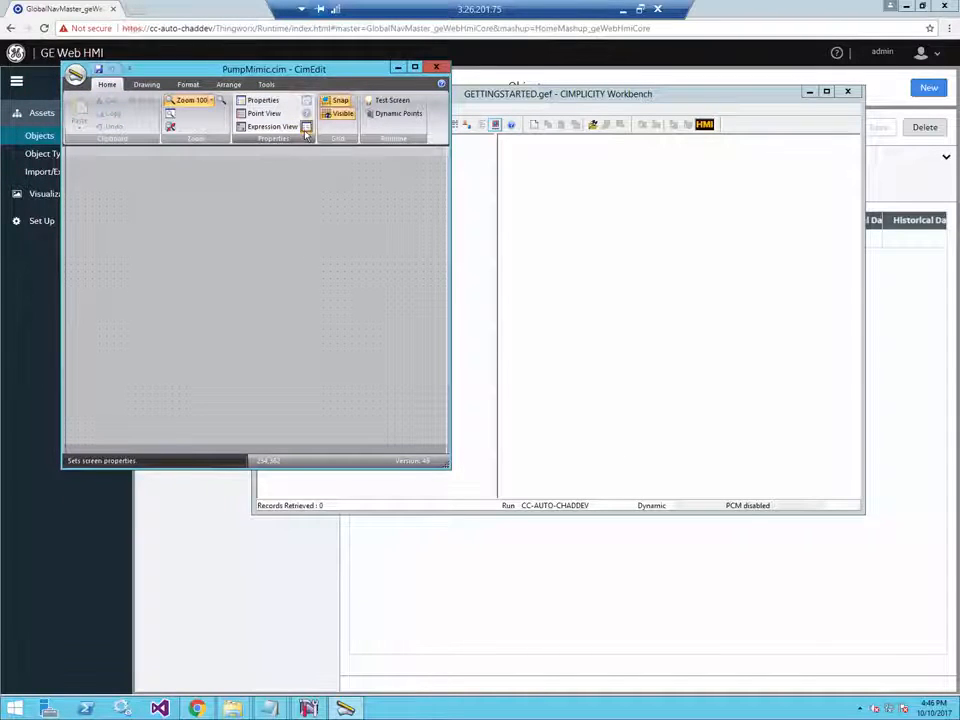
# - Add the variable $Object in the PumpMimic screen properties and accept the change
pyautogui.click(240, 100)
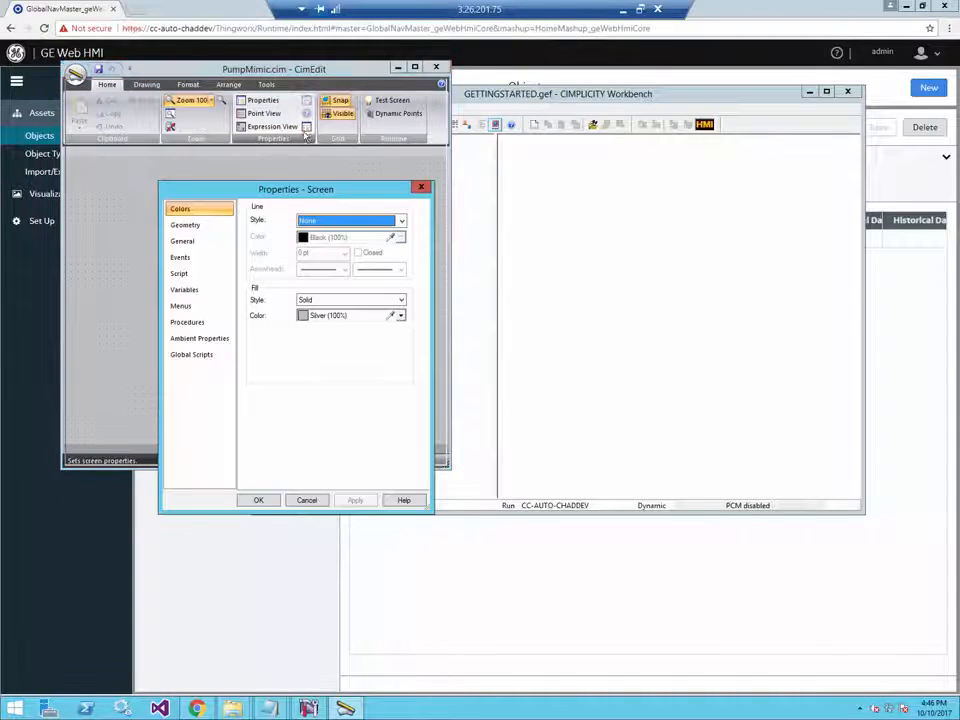
pyautogui.click(194, 294)
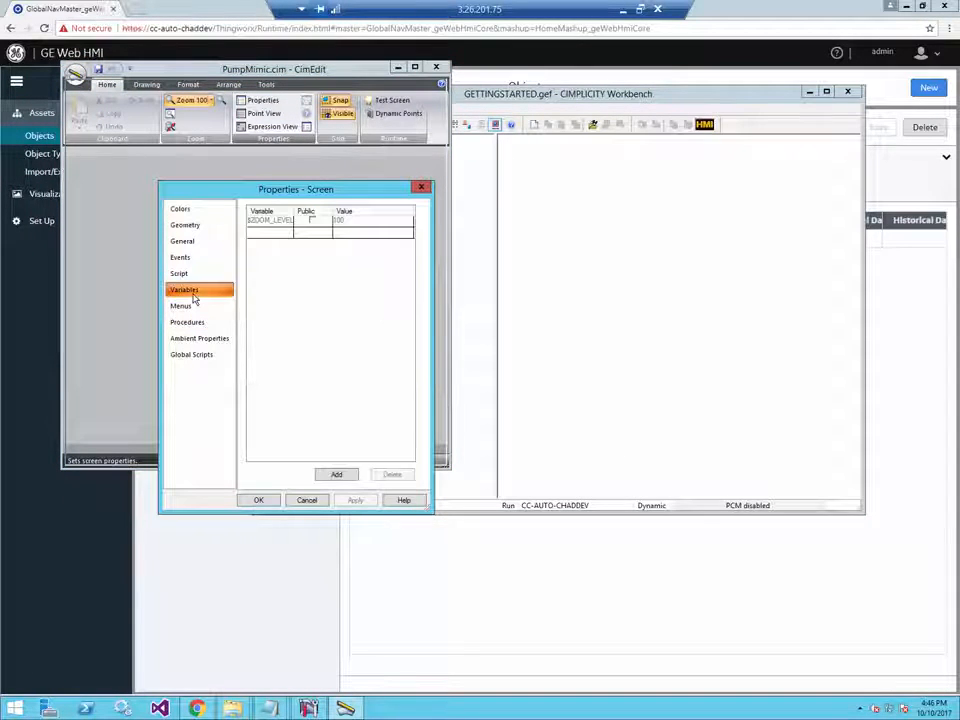
pyautogui.click(275, 236)
pyautogui.write('$')
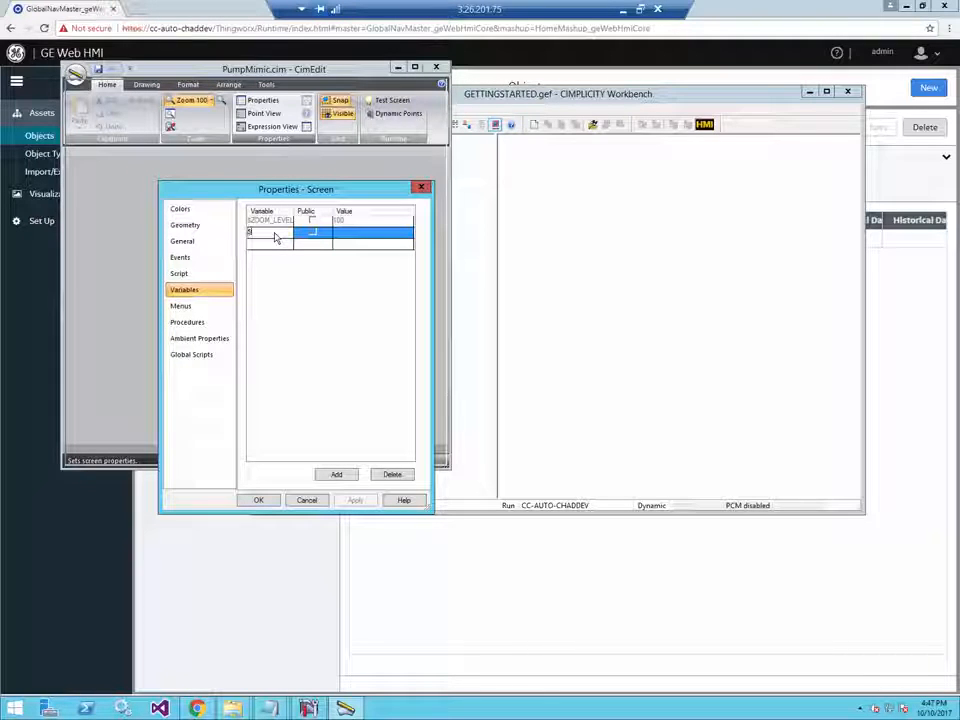
pyautogui.write('Object')
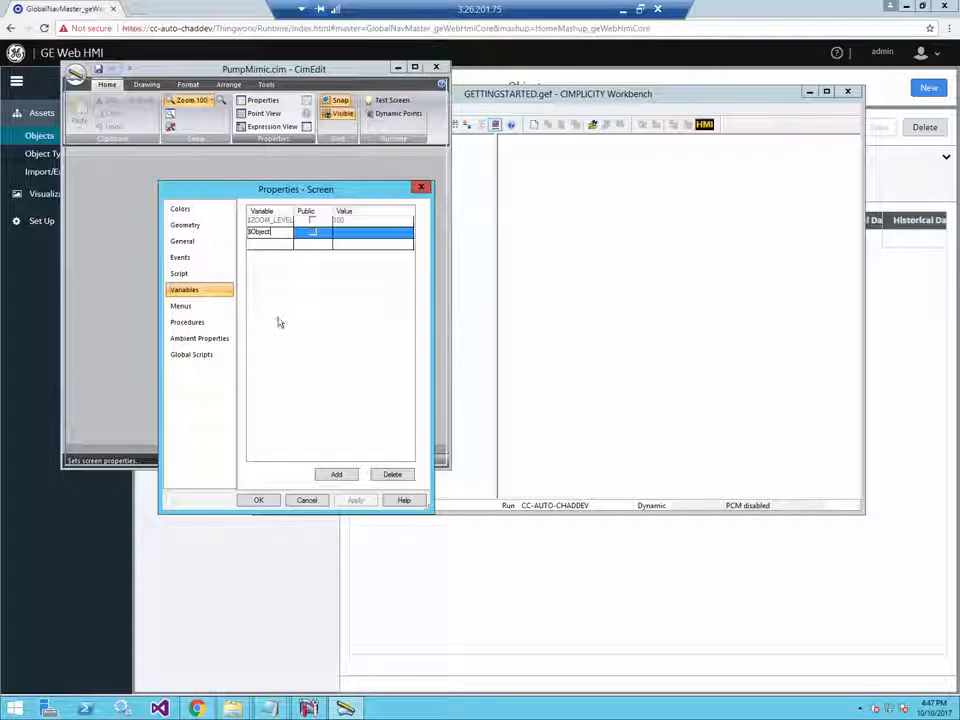
pyautogui.press('Return')
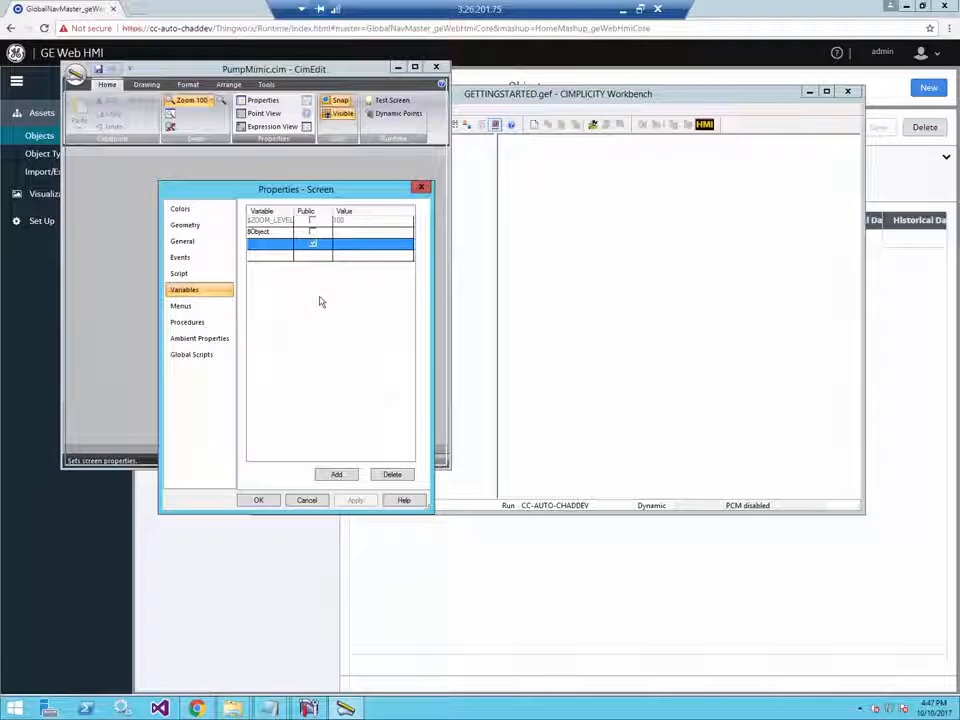
pyautogui.click(264, 502)
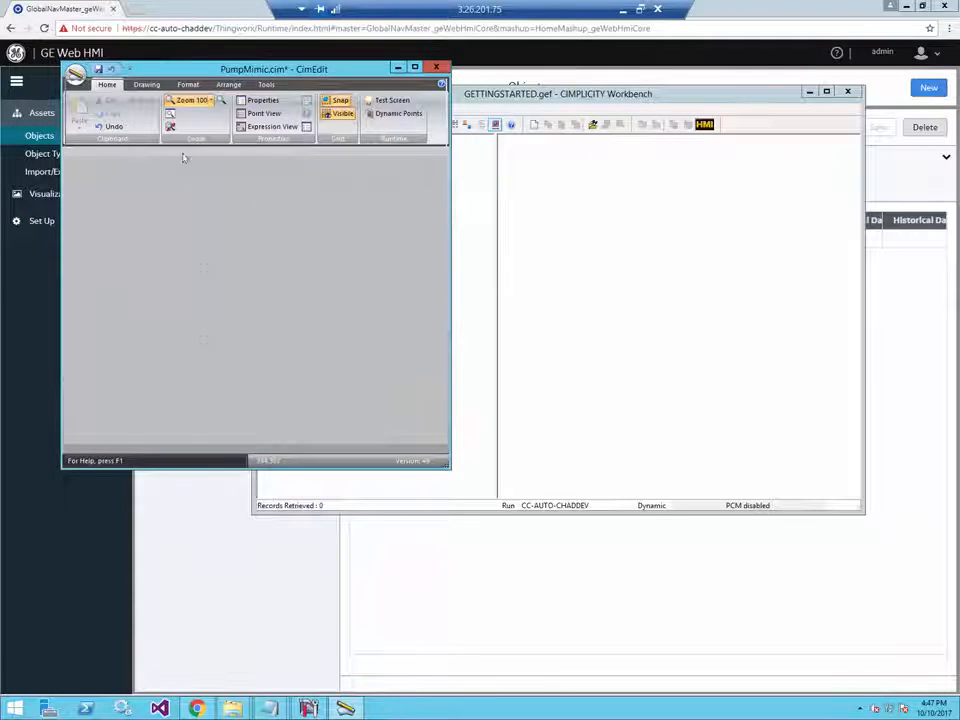
# - Insert the horizontal pump symbol from the Enhanced Design Pumps library and drag it larger
pyautogui.click(147, 85)
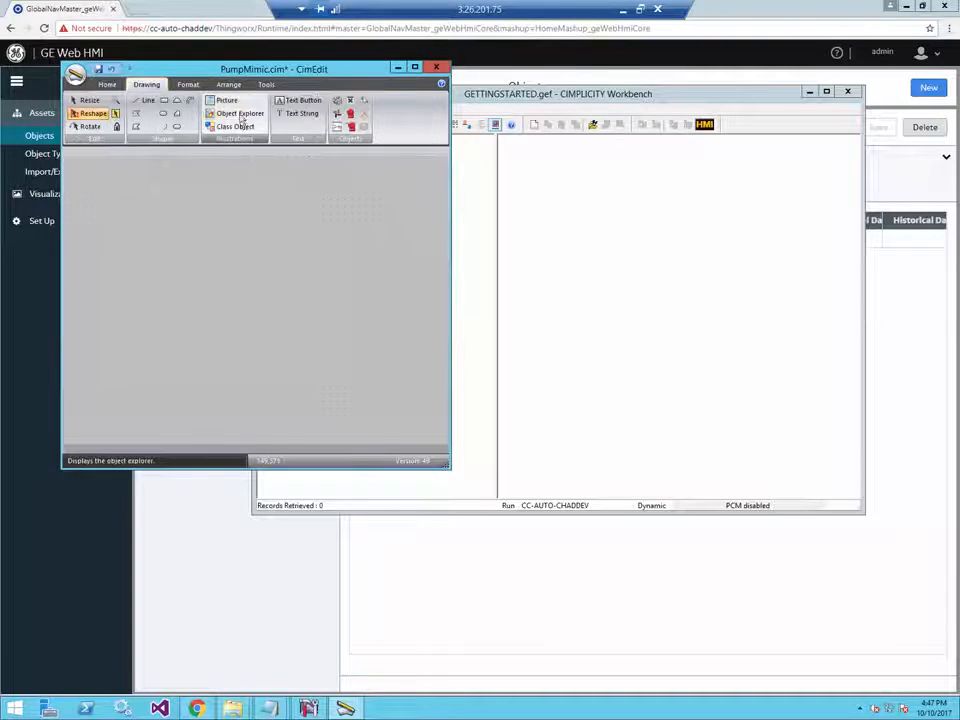
pyautogui.click(200, 118)
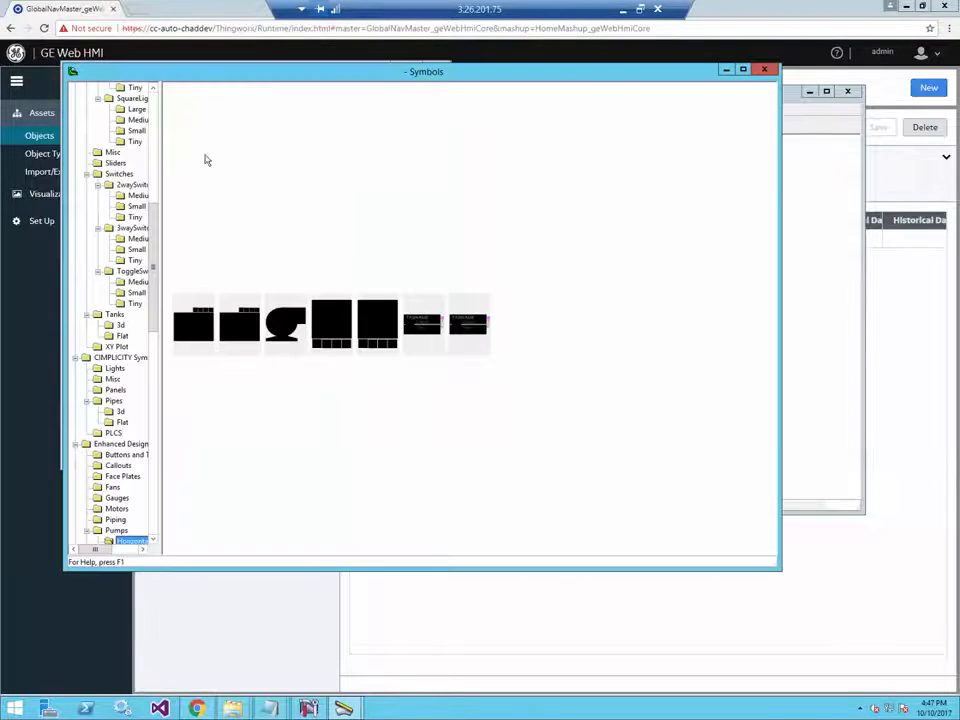
pyautogui.doubleClick(287, 336)
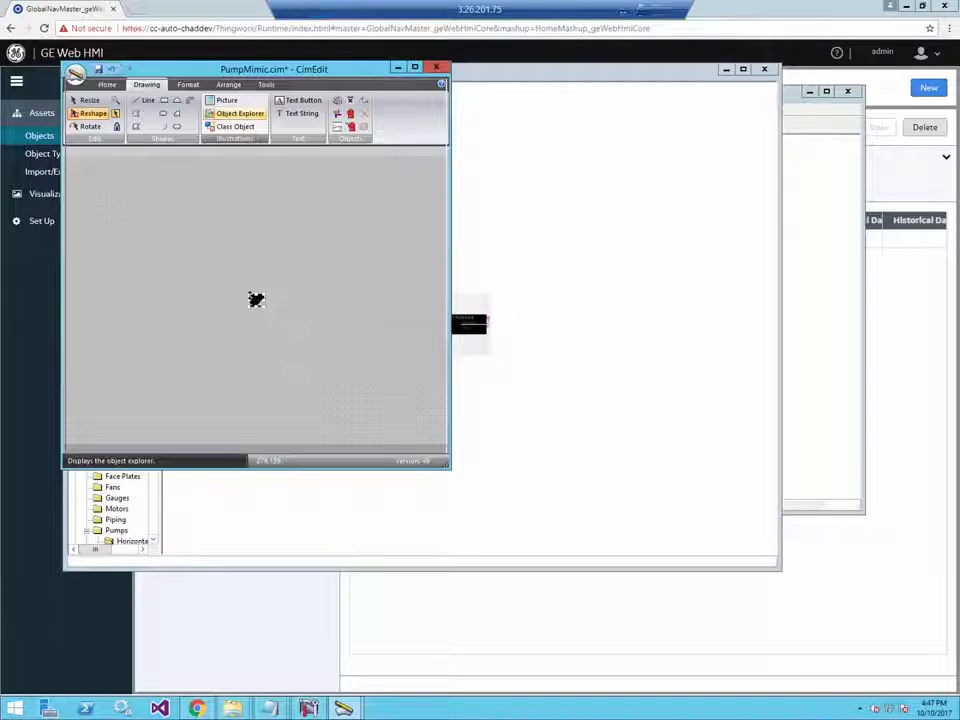
pyautogui.moveTo(249, 294); pyautogui.dragTo(188, 260)
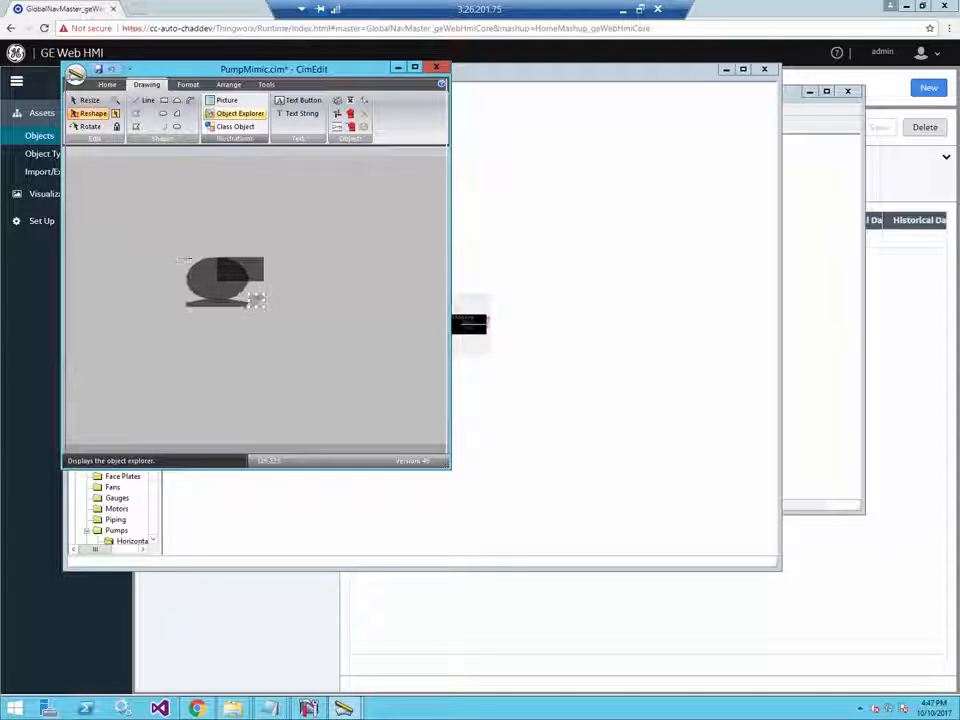
pyautogui.click(298, 114)
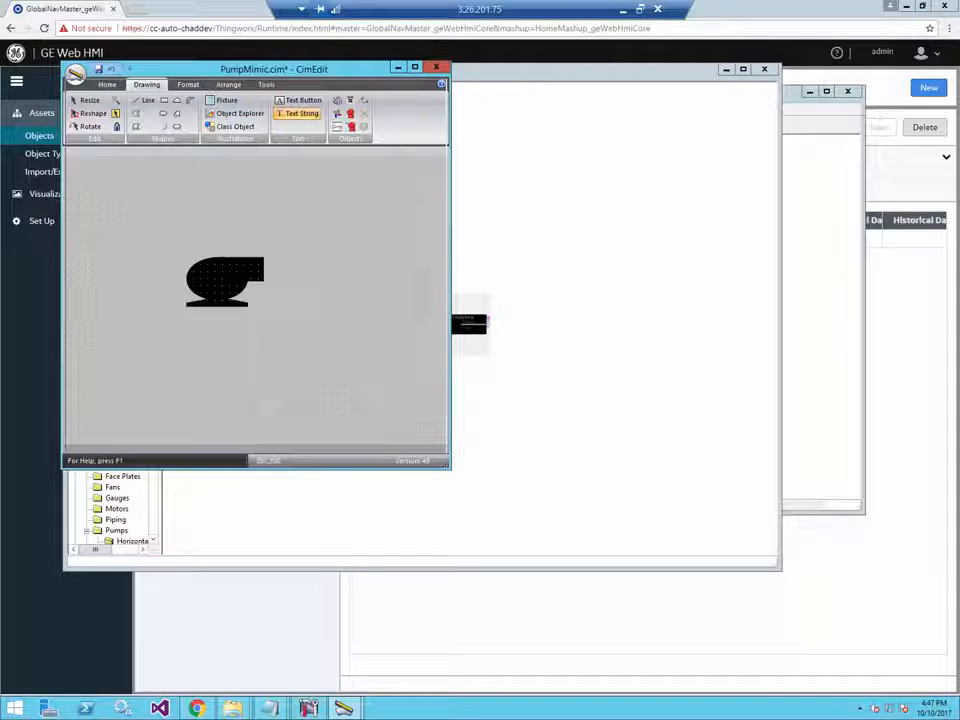
# - Add a text string on the pump with display value expression {$Object}.OnOff
pyautogui.click(208, 279)
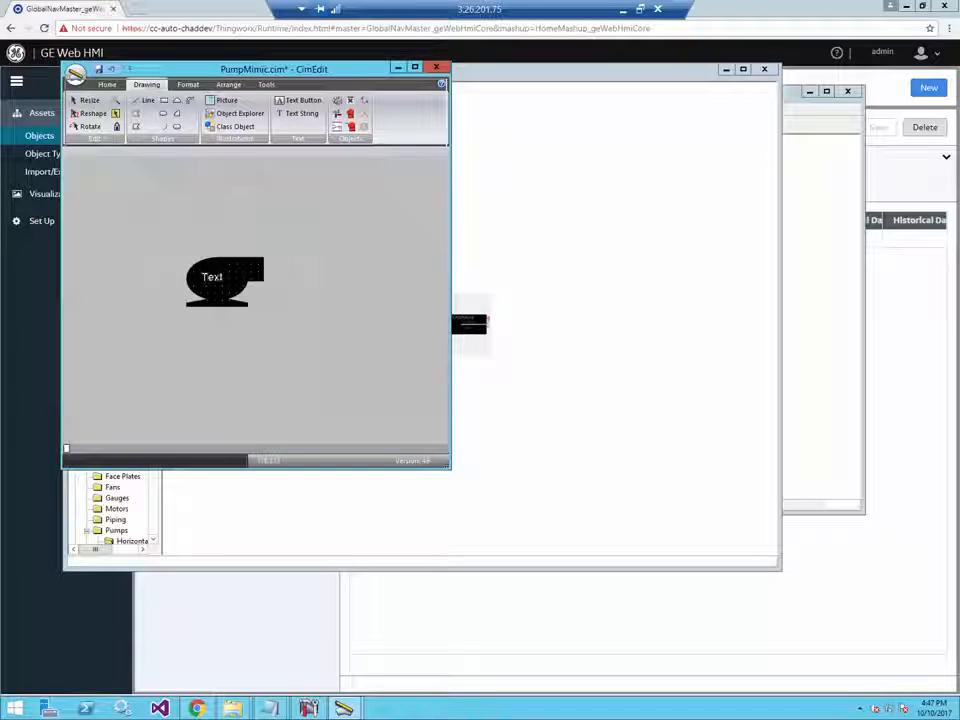
pyautogui.click(218, 288)
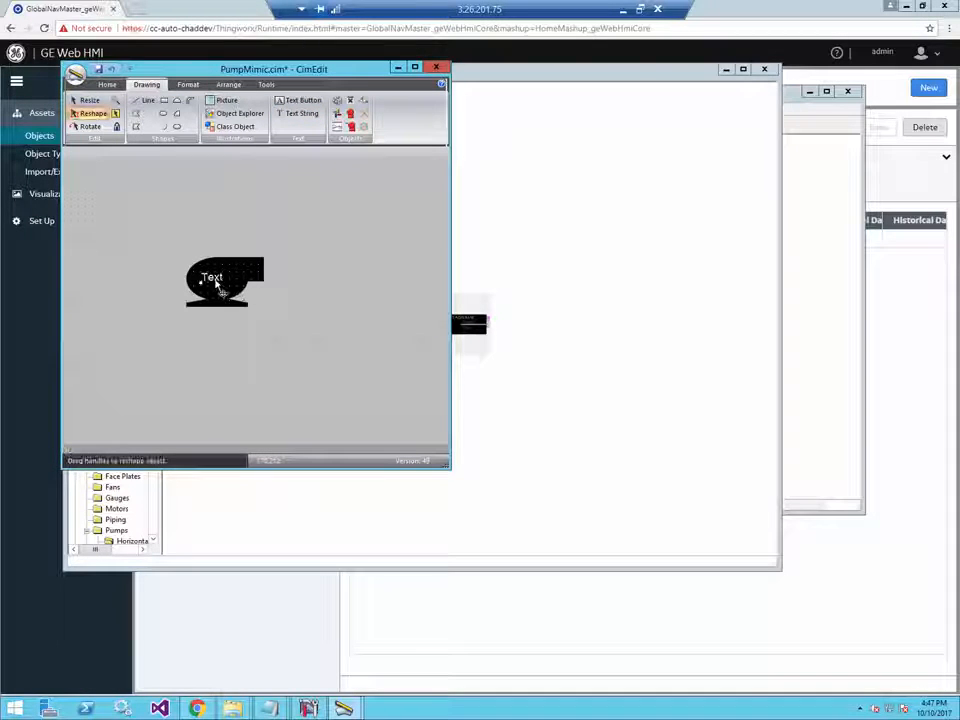
pyautogui.doubleClick(218, 285)
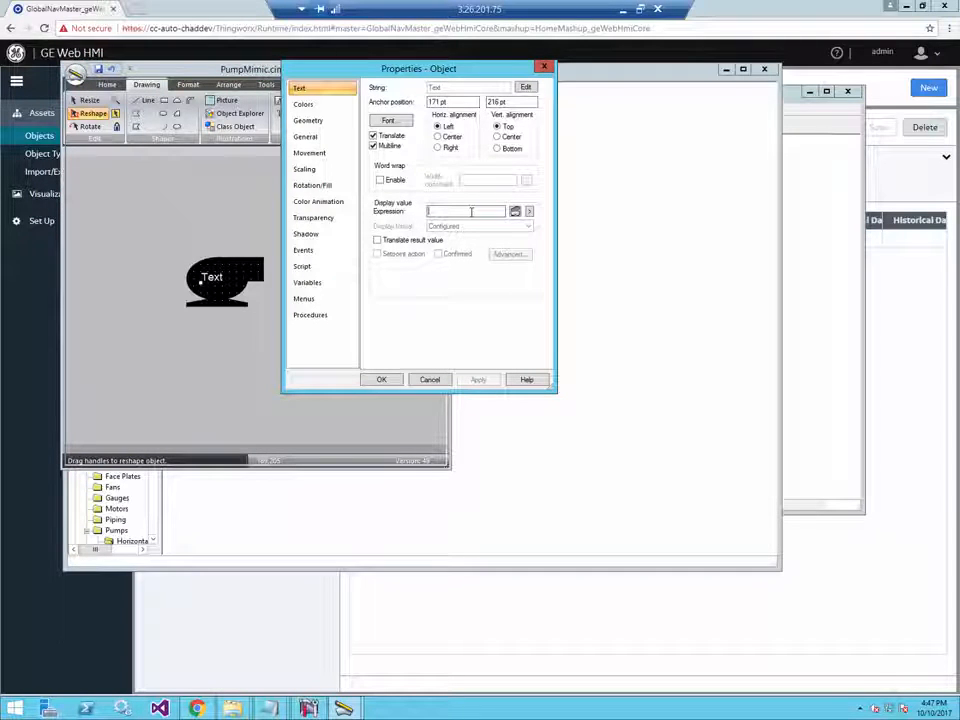
pyautogui.write('{')
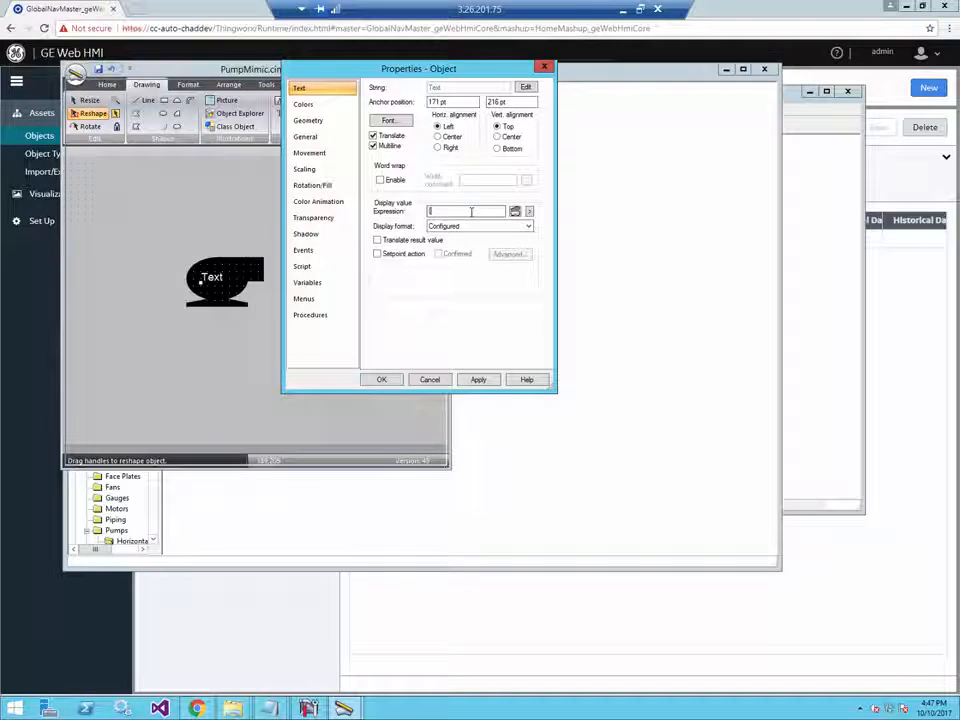
pyautogui.write('$o')
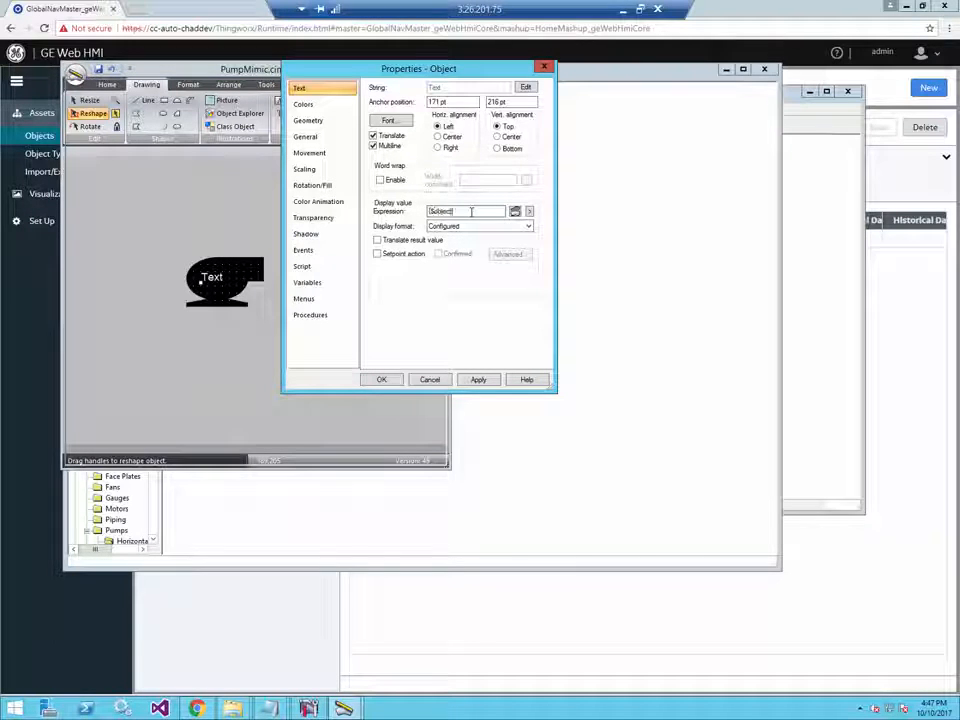
pyautogui.write('bject')
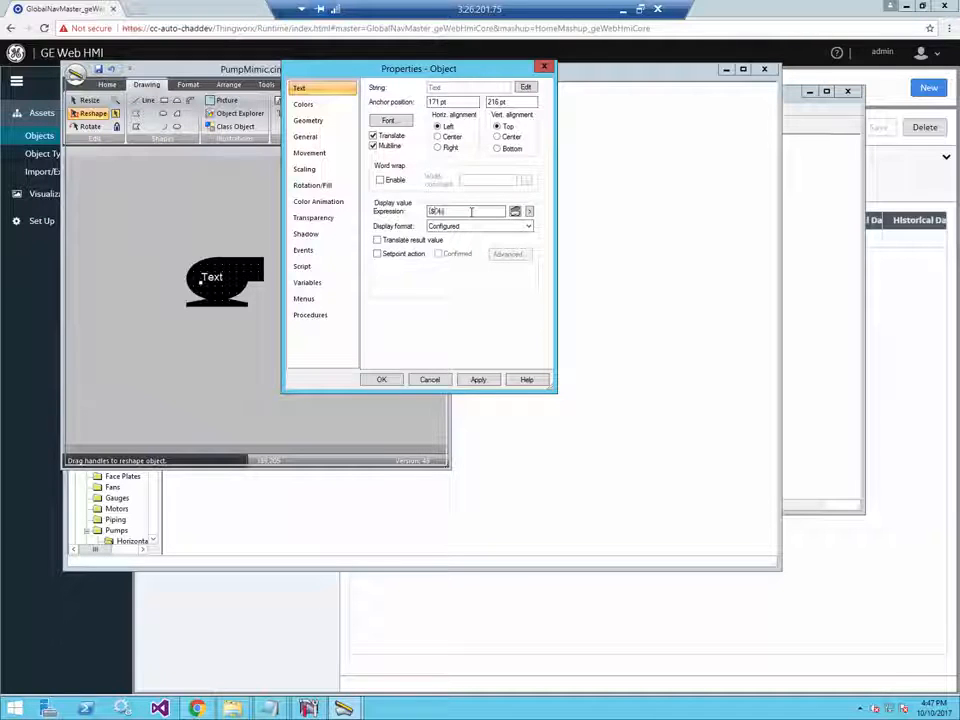
pyautogui.write('}')
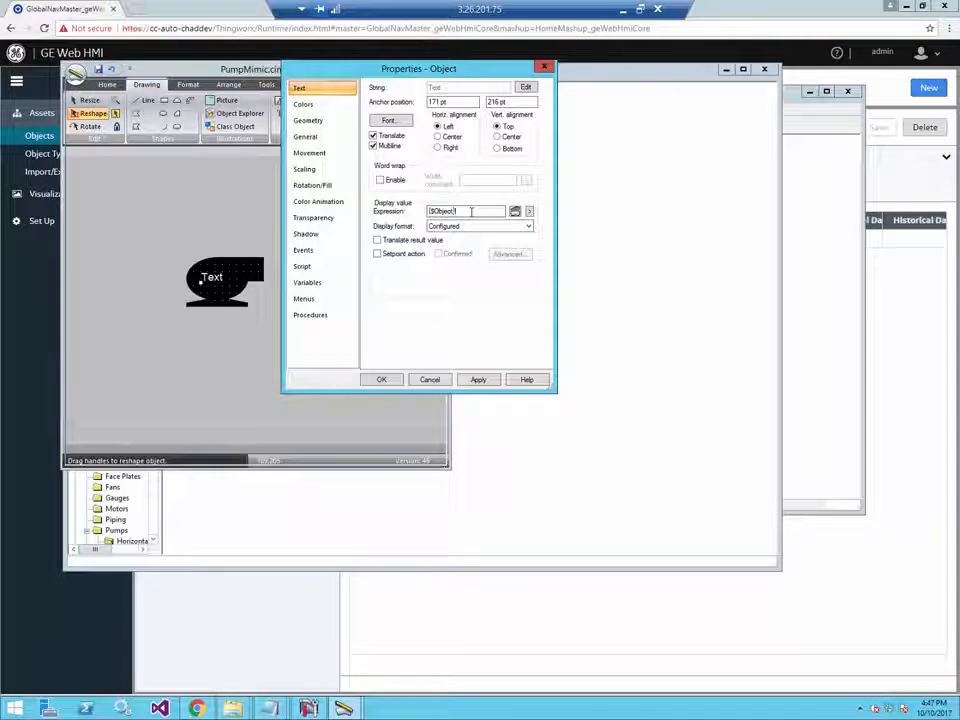
pyautogui.write('.On')
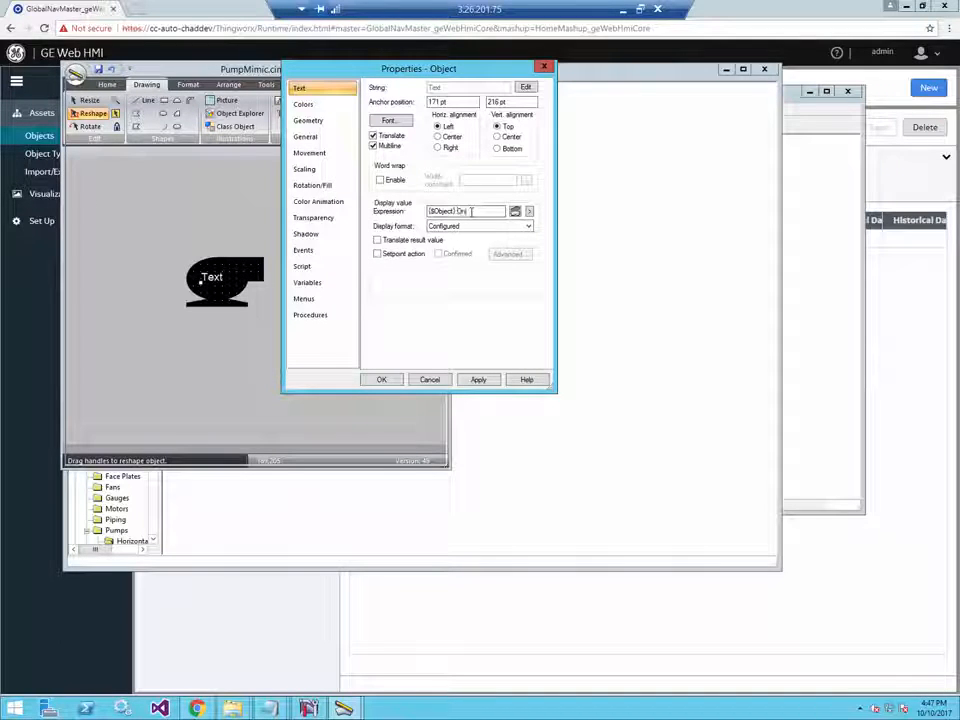
pyautogui.write('Off')
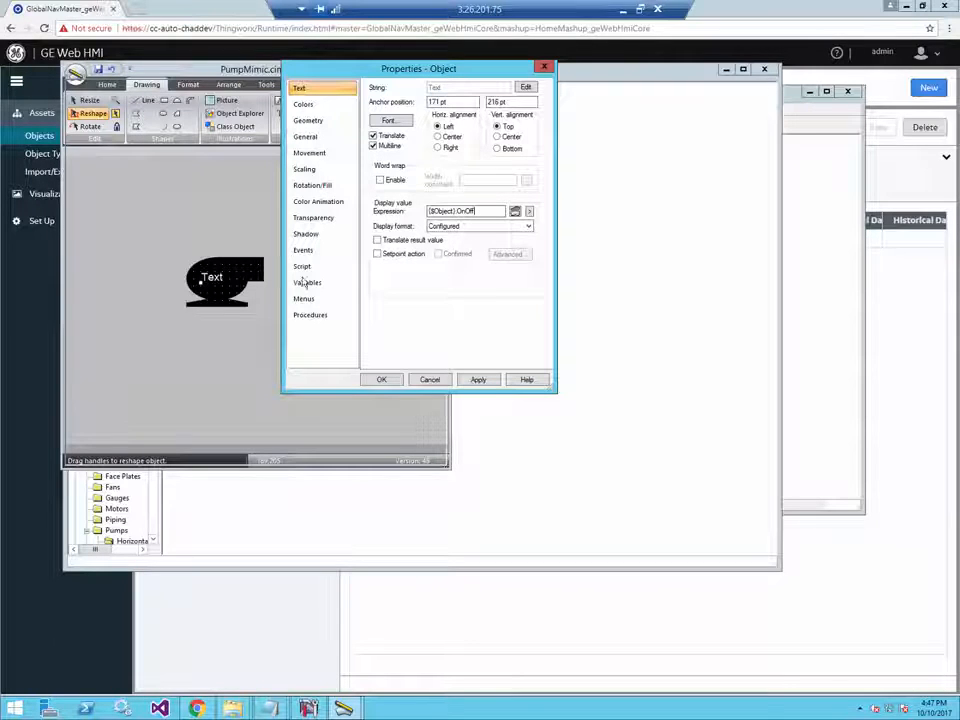
pyautogui.click(386, 379)
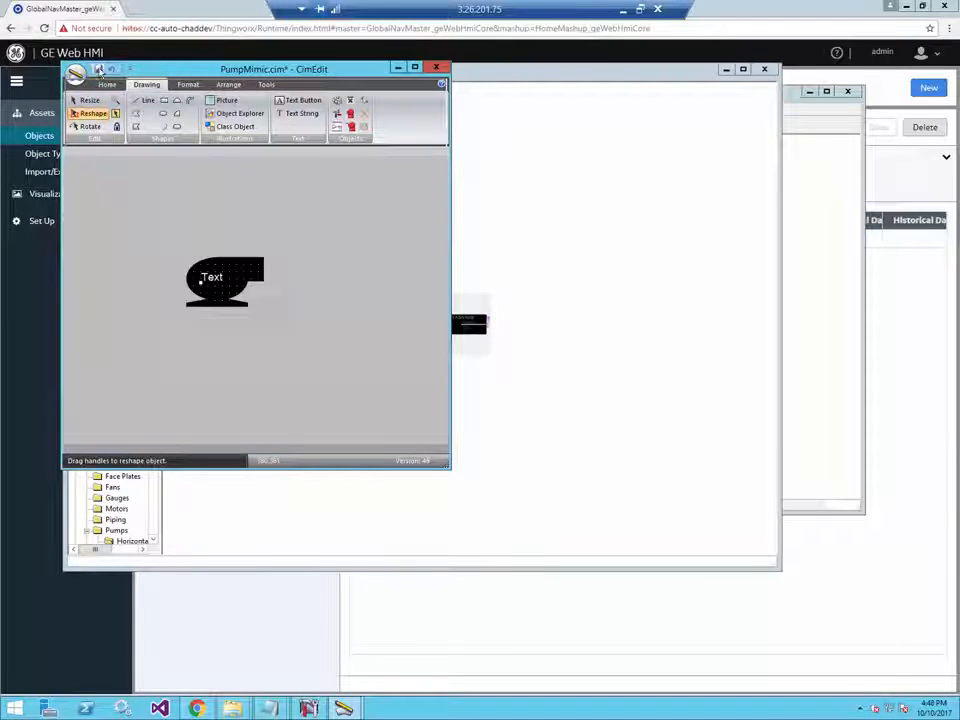
# - Save PumpMimic and export it as a Web HMI mimic archive
pyautogui.click(98, 70)
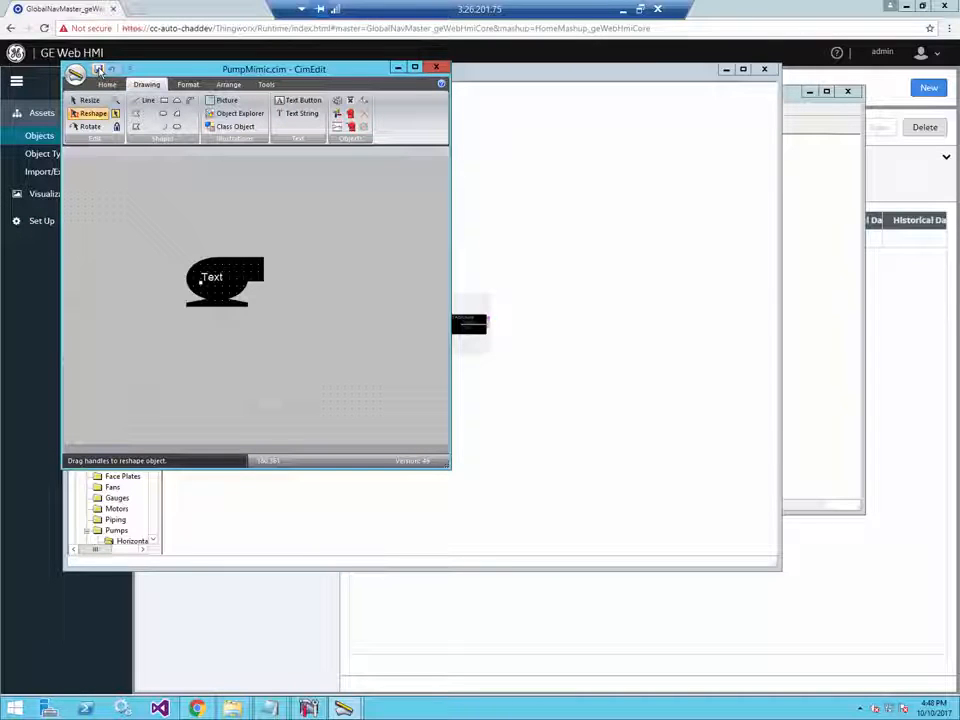
pyautogui.click(75, 73)
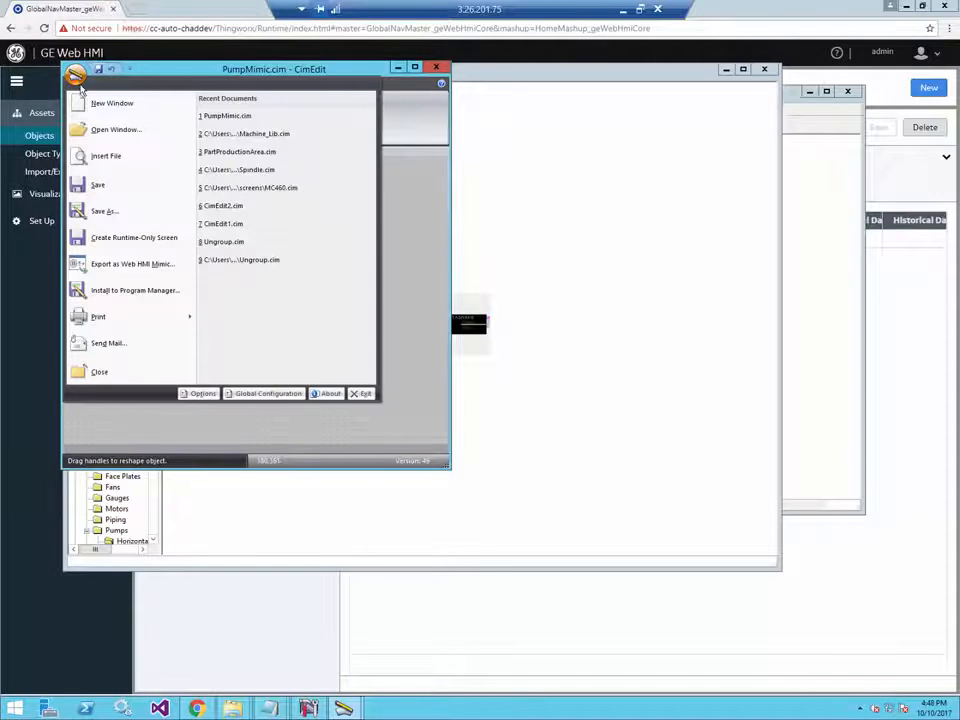
pyautogui.click(128, 263)
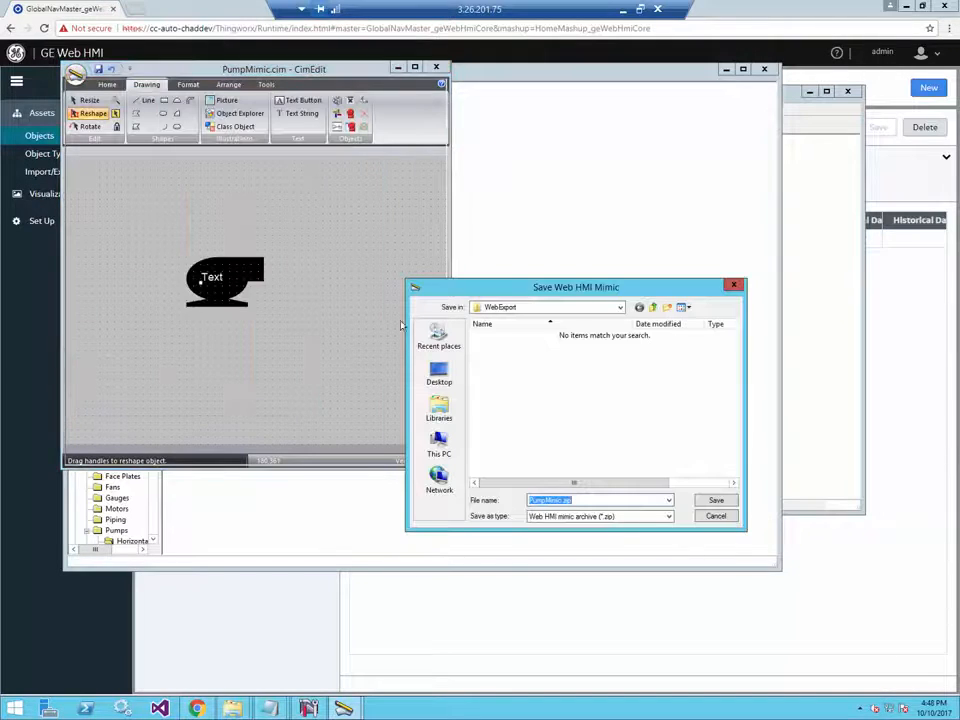
pyautogui.click(716, 502)
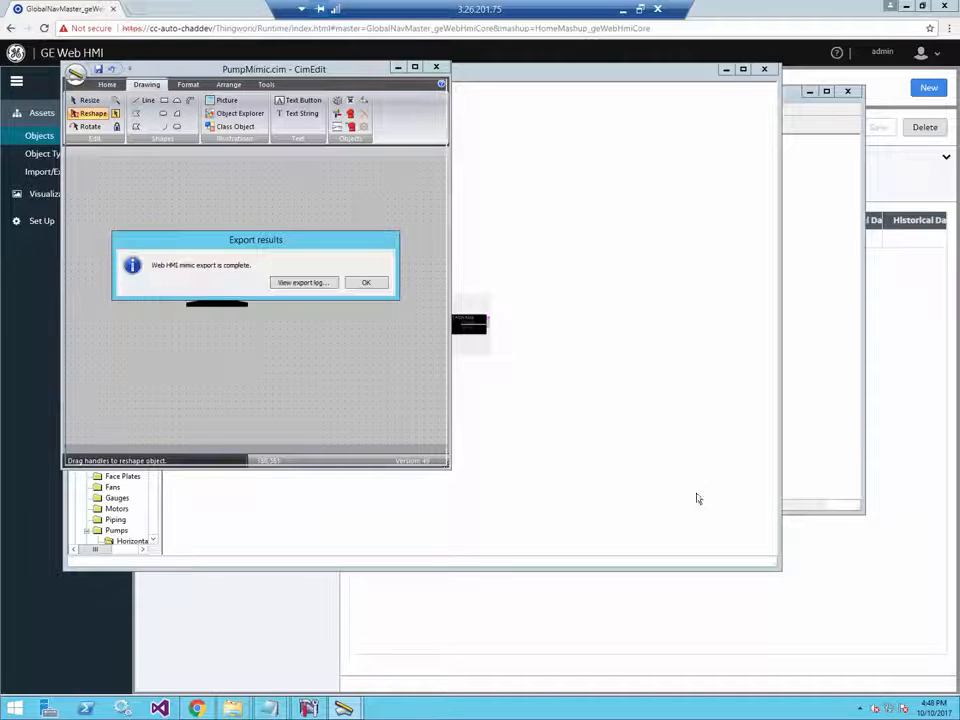
pyautogui.click(366, 284)
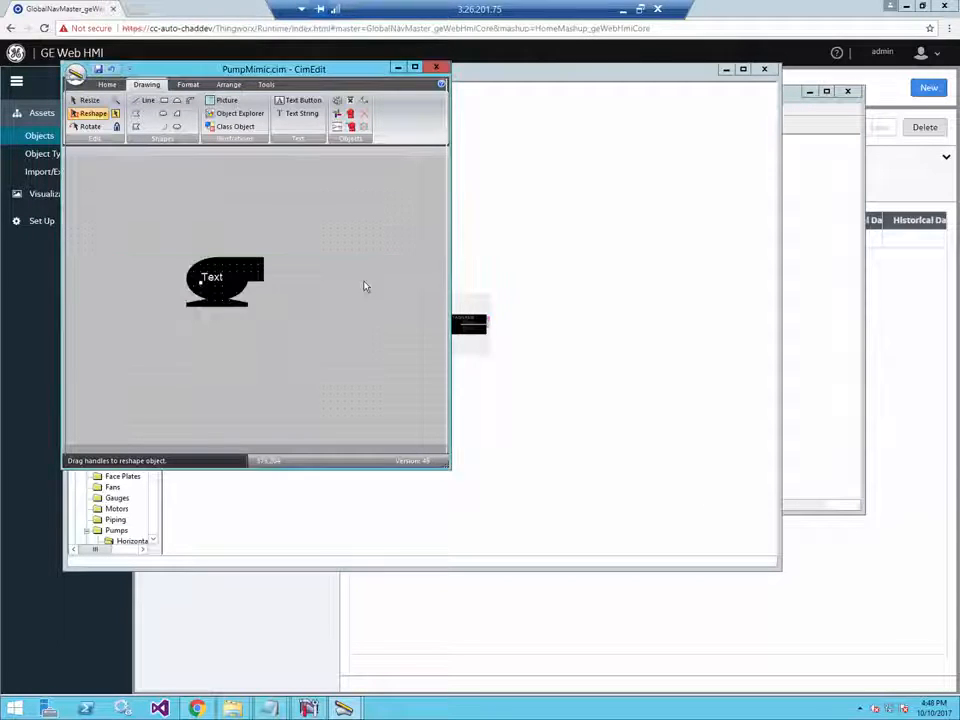
# - In GE Web HMI, open Visualizations > Mimic Management and start a mimic import
pyautogui.click(42, 183)
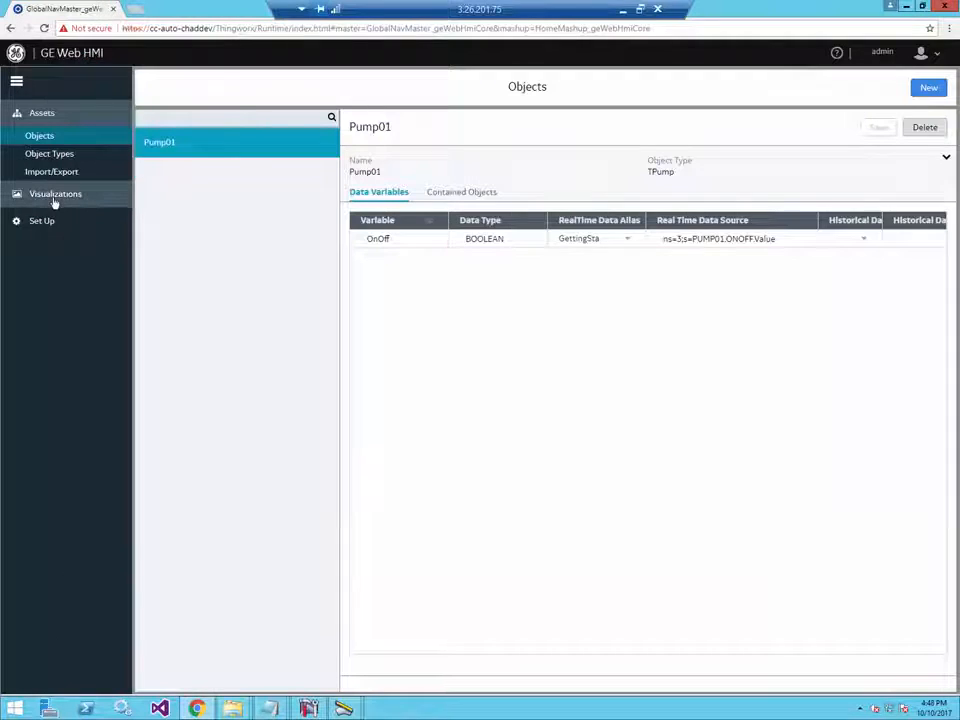
pyautogui.click(54, 196)
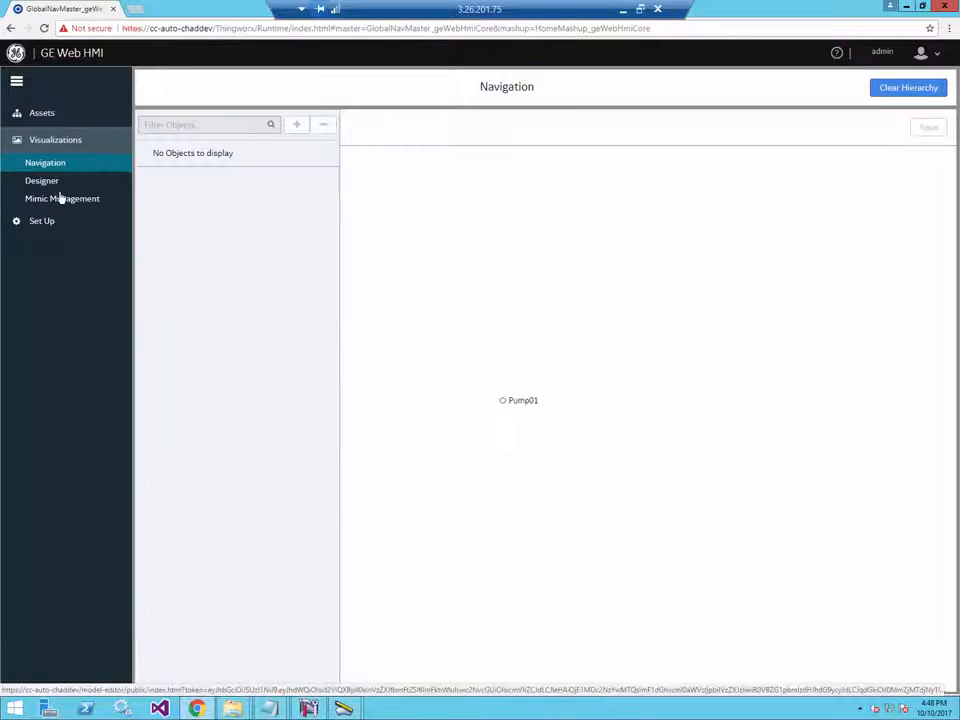
pyautogui.click(57, 200)
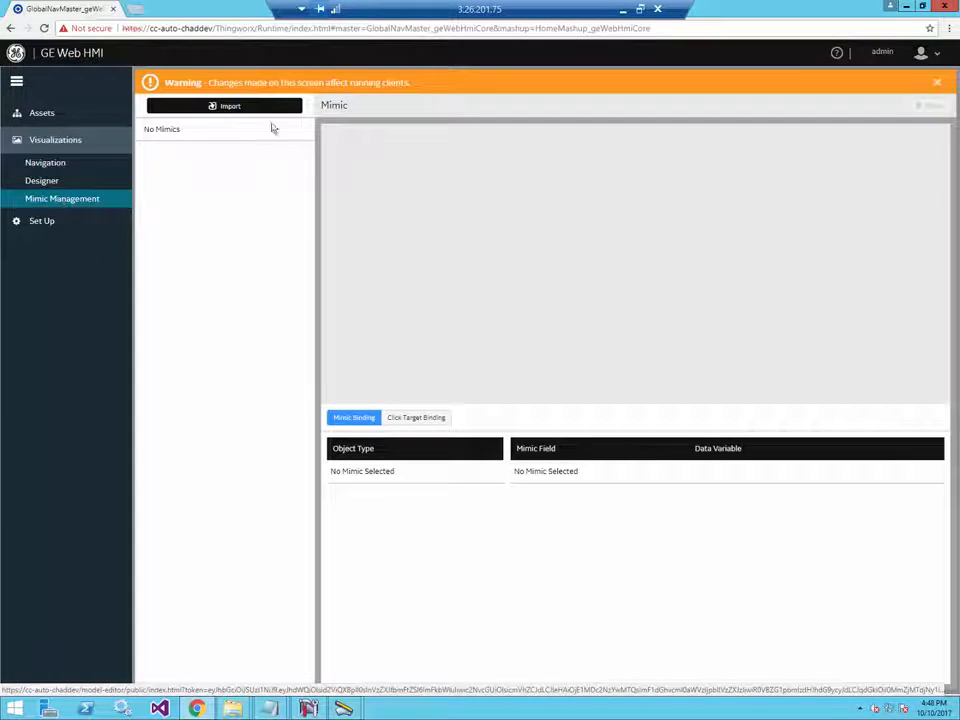
pyautogui.click(265, 108)
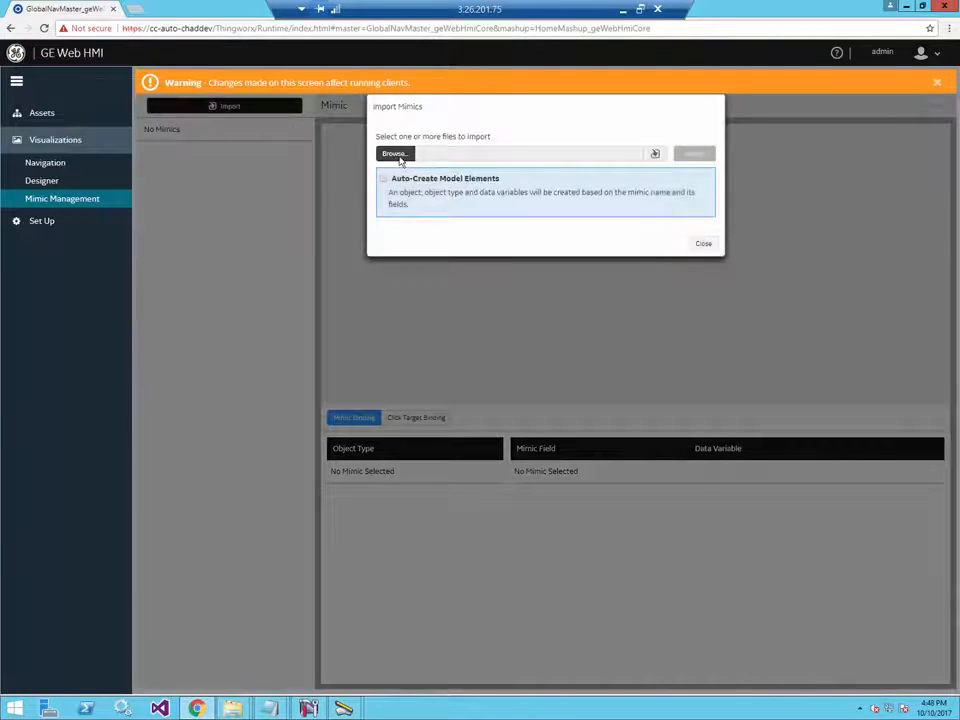
# - Browse for the mimic file and navigate to C:\Program Files (x86)
pyautogui.click(397, 157)
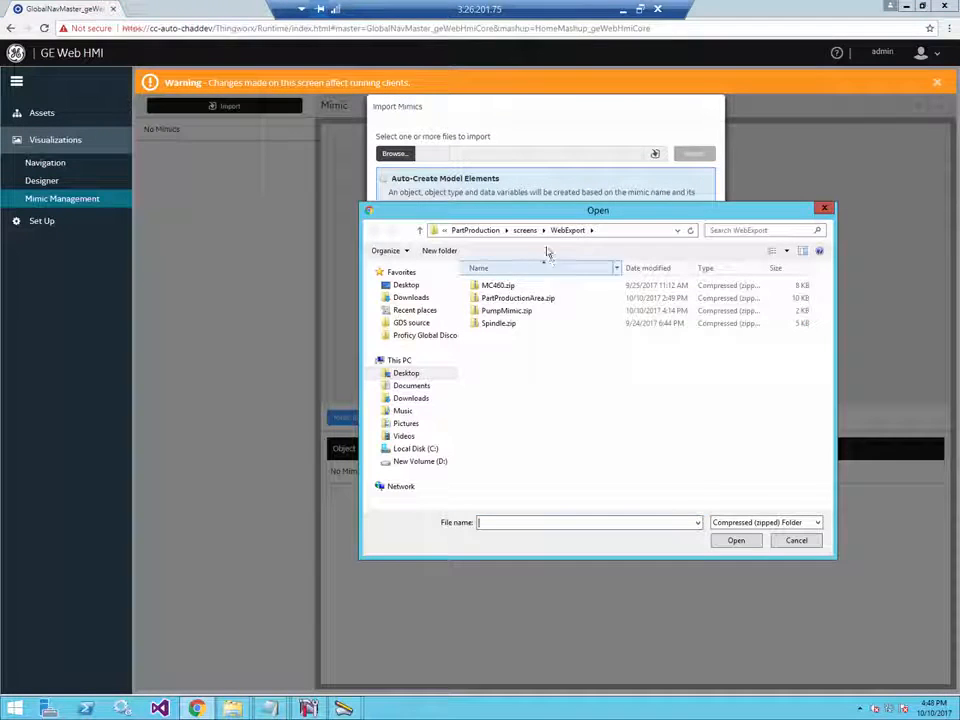
pyautogui.click(446, 231)
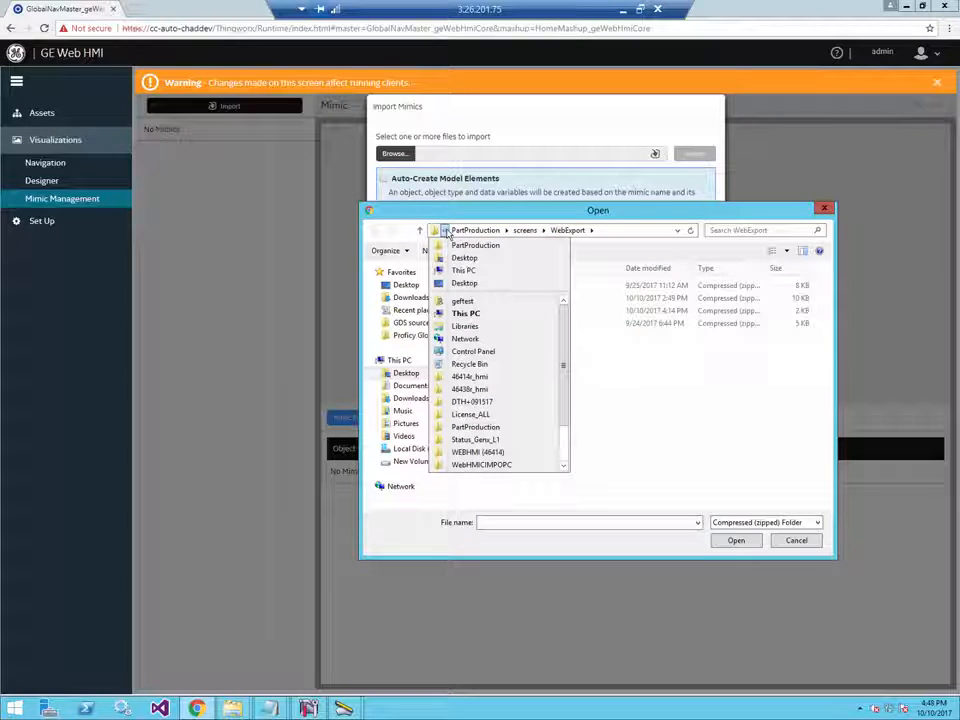
pyautogui.click(475, 230)
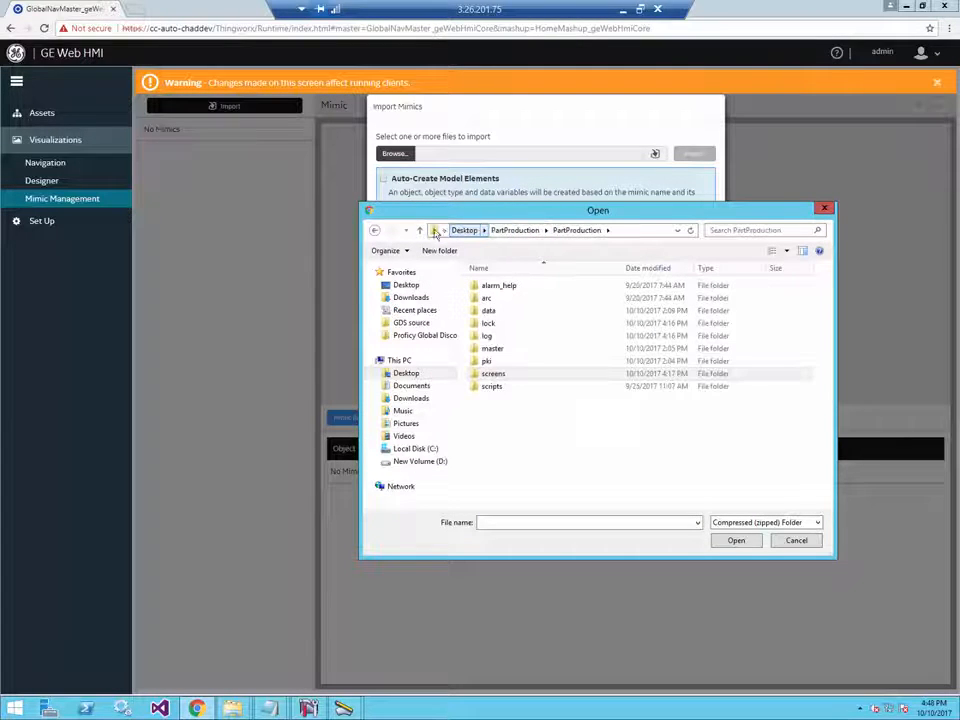
pyautogui.click(420, 230)
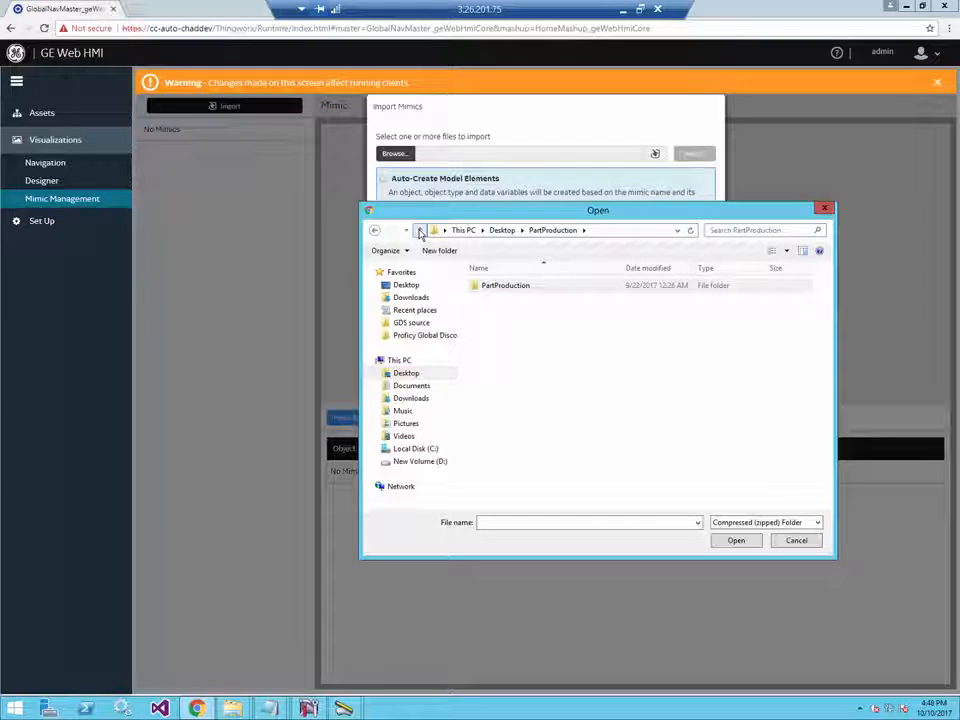
pyautogui.click(420, 230)
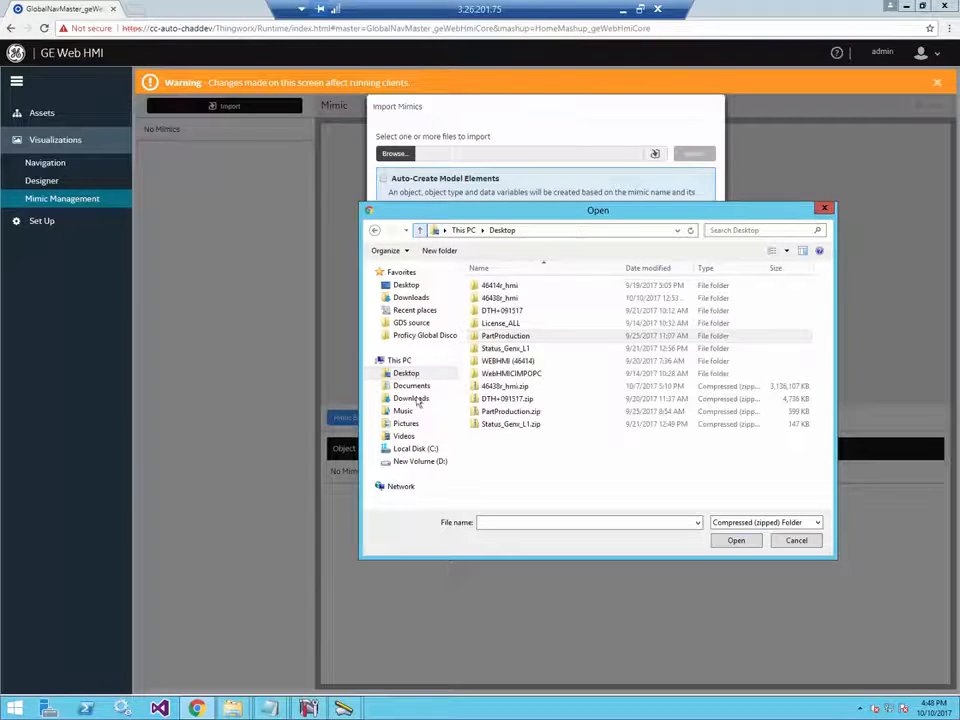
pyautogui.click(432, 448)
pyautogui.doubleClick(508, 348)
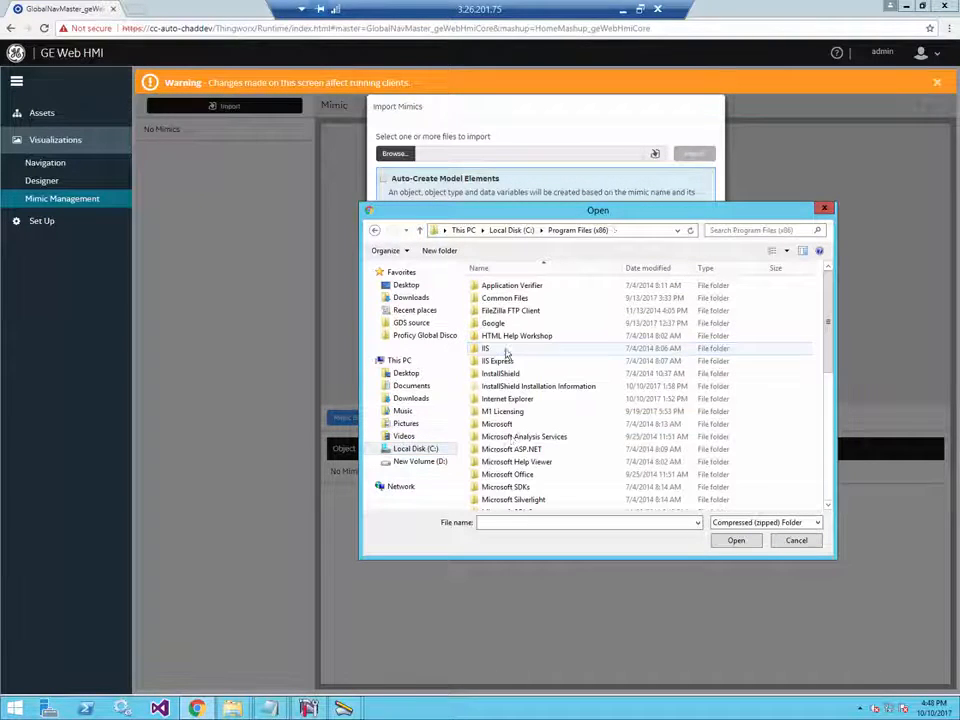
# - Go through Proficy CIMPLICITY\projects\GettingStarted\screens\WebExport and choose PumpMimic.zip
pyautogui.click(503, 474)
pyautogui.scroll(-3, 505, 478)
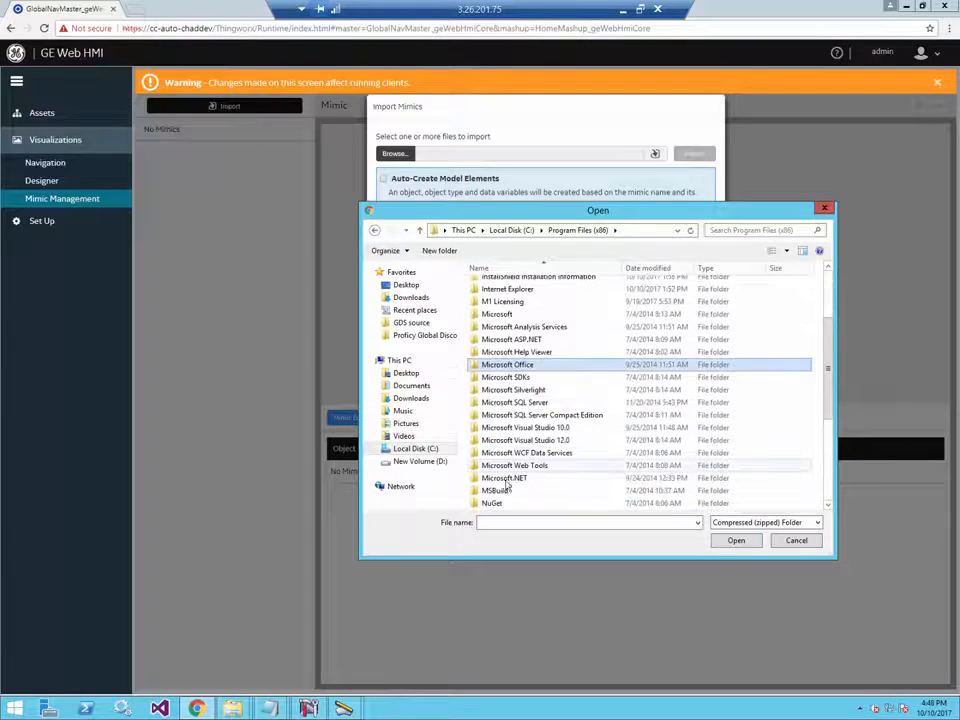
pyautogui.scroll(-4, 507, 487)
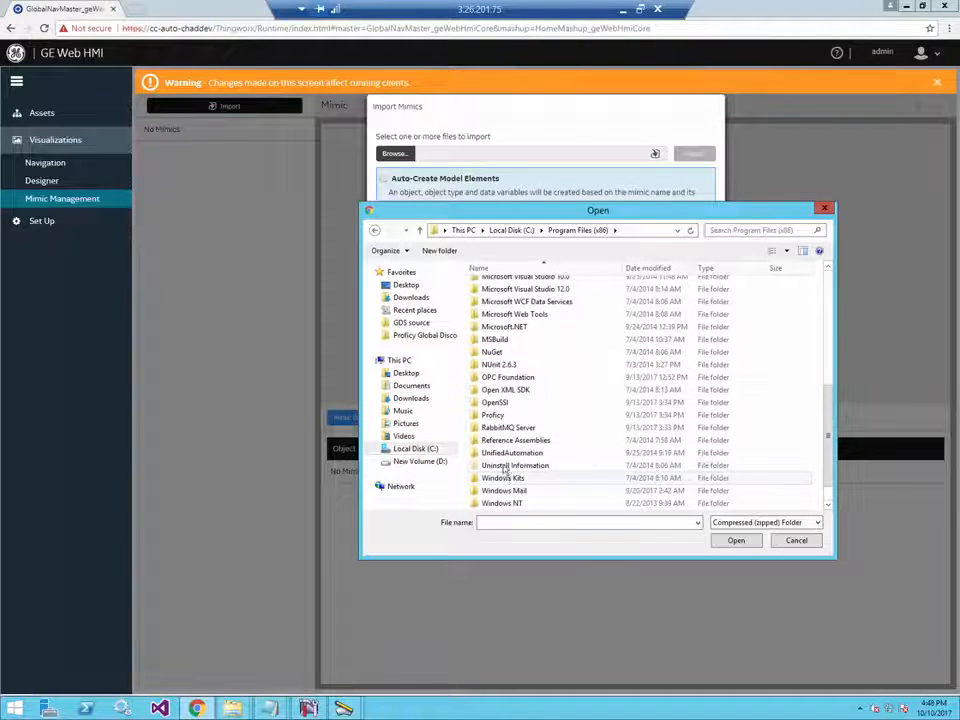
pyautogui.doubleClick(493, 415)
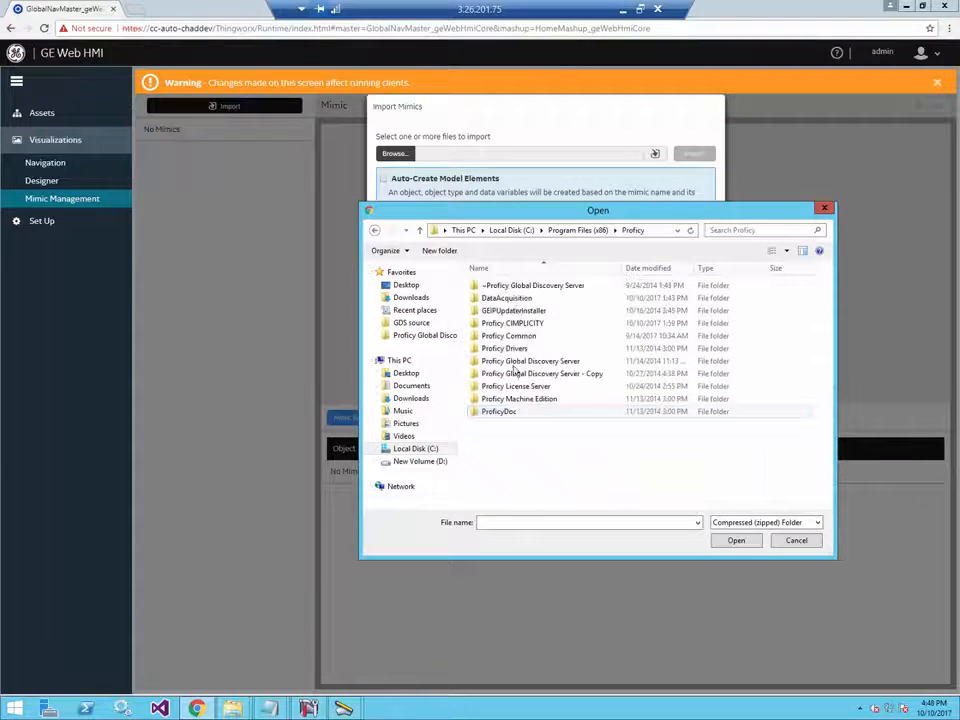
pyautogui.doubleClick(512, 323)
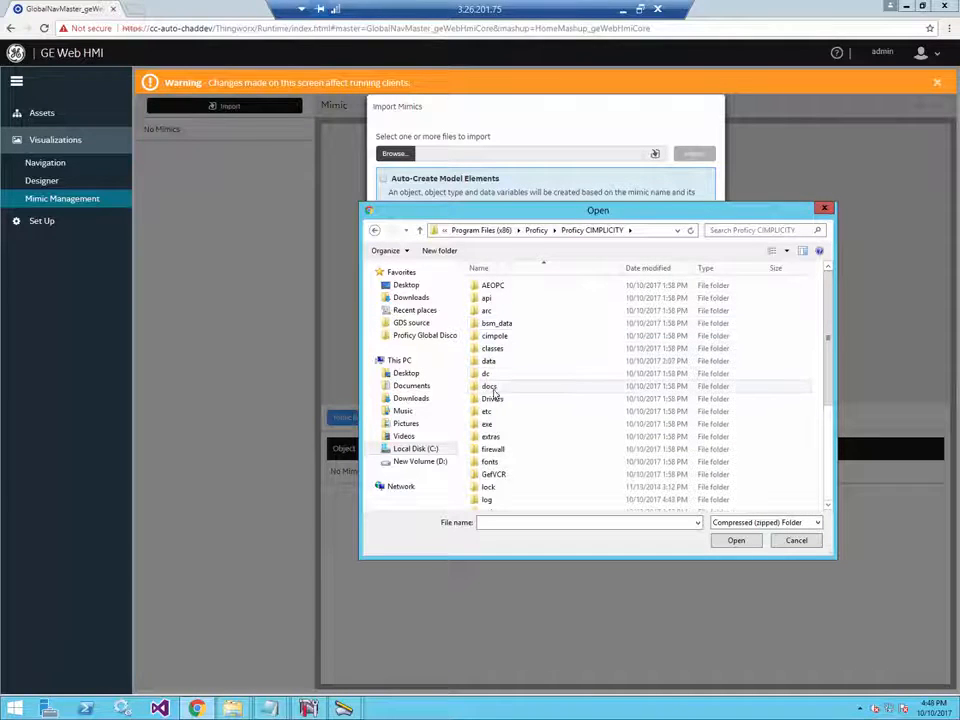
pyautogui.scroll(-3, 492, 485)
pyautogui.doubleClick(493, 441)
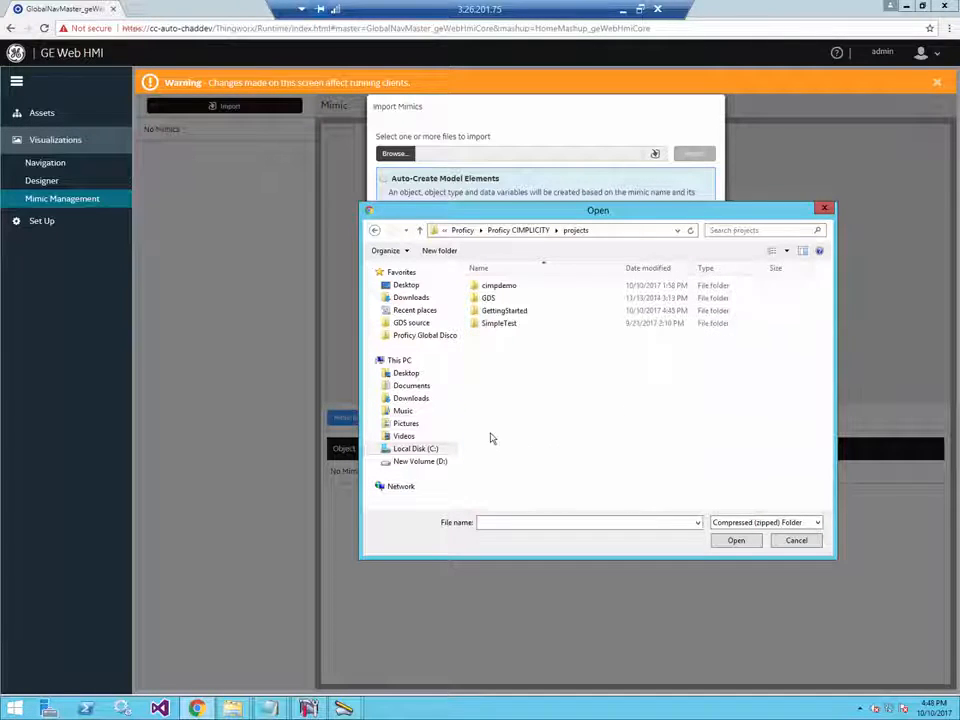
pyautogui.doubleClick(506, 313)
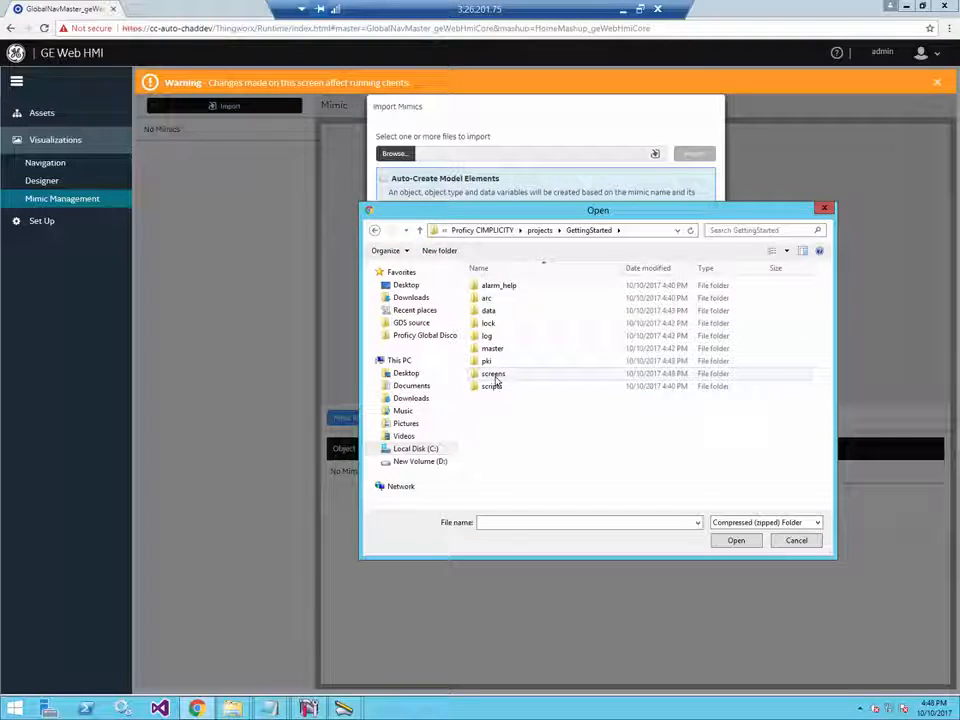
pyautogui.doubleClick(494, 376)
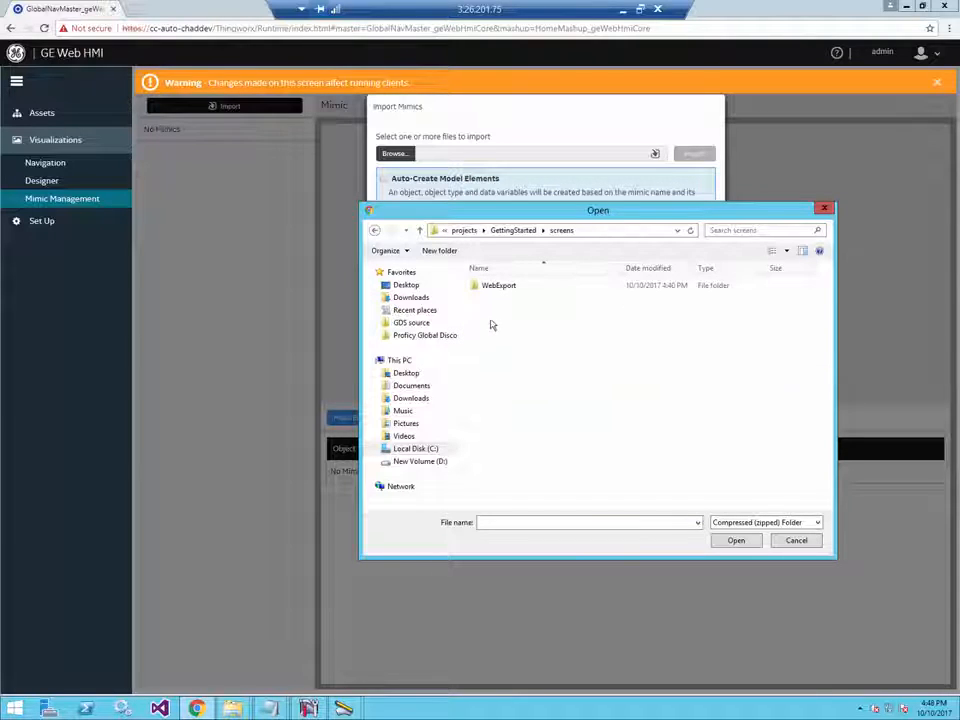
pyautogui.doubleClick(497, 286)
pyautogui.doubleClick(497, 286)
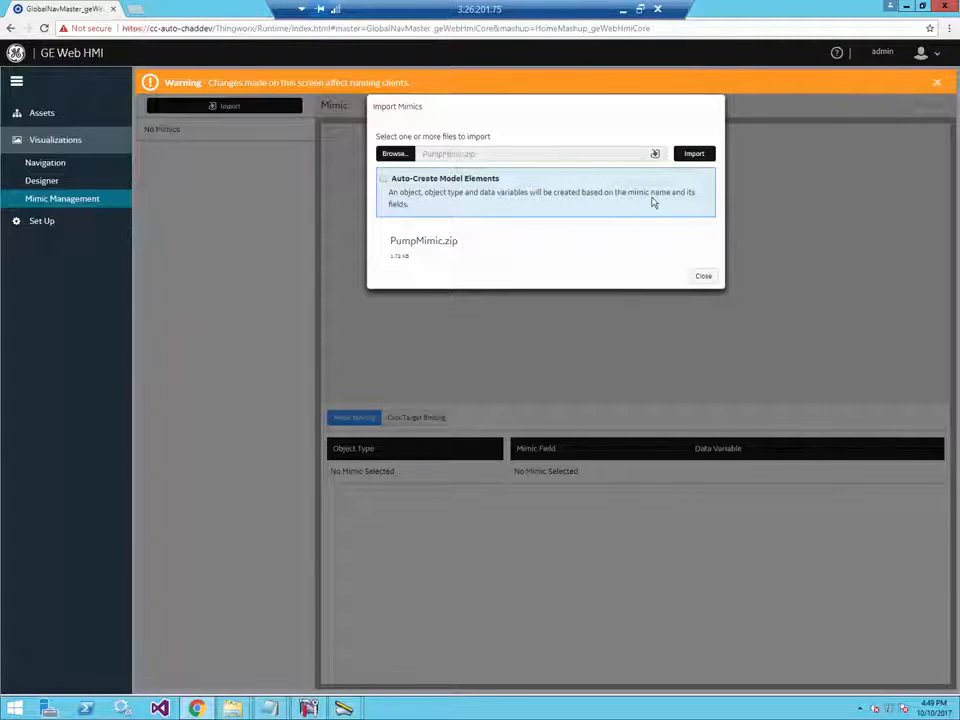
# - Import PumpMimic, close the Import Mimics dialog, and go to the TPump Designer
pyautogui.click(697, 155)
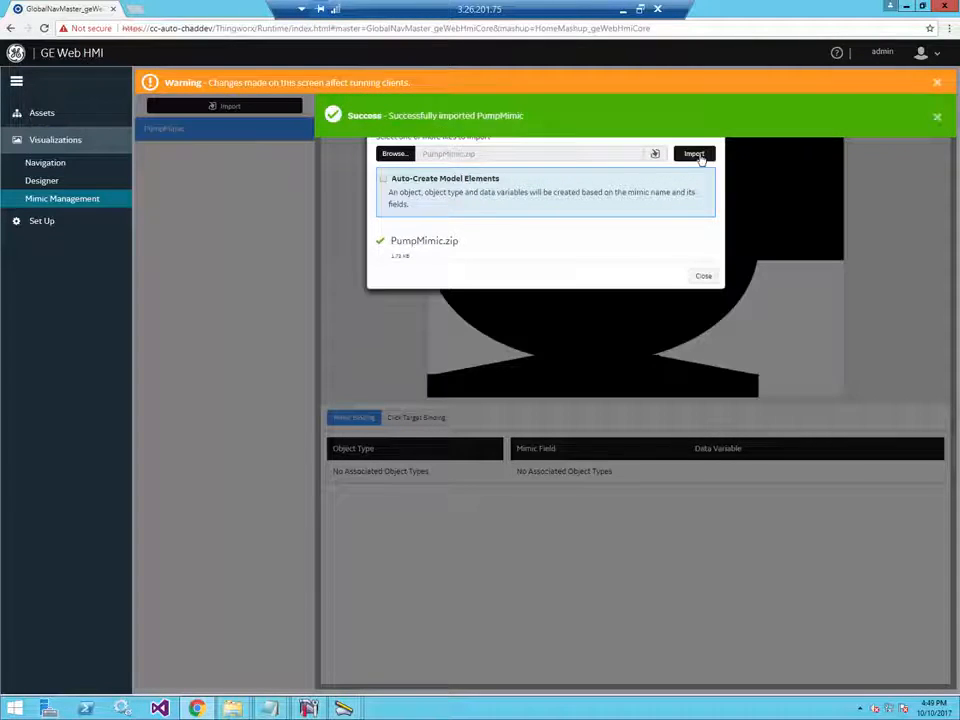
pyautogui.click(703, 274)
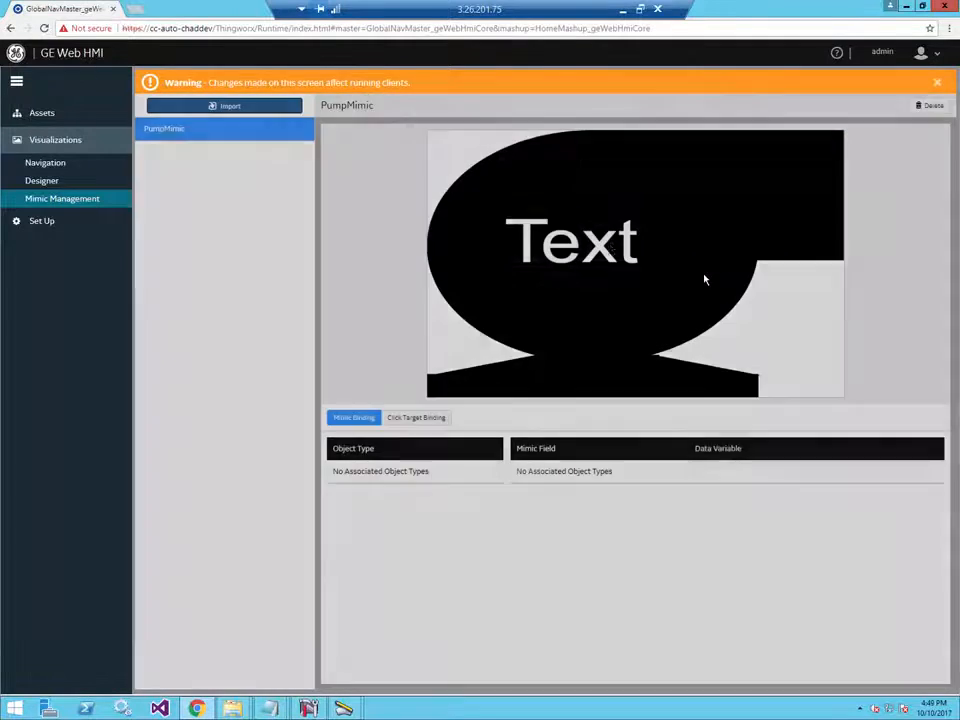
pyautogui.click(52, 182)
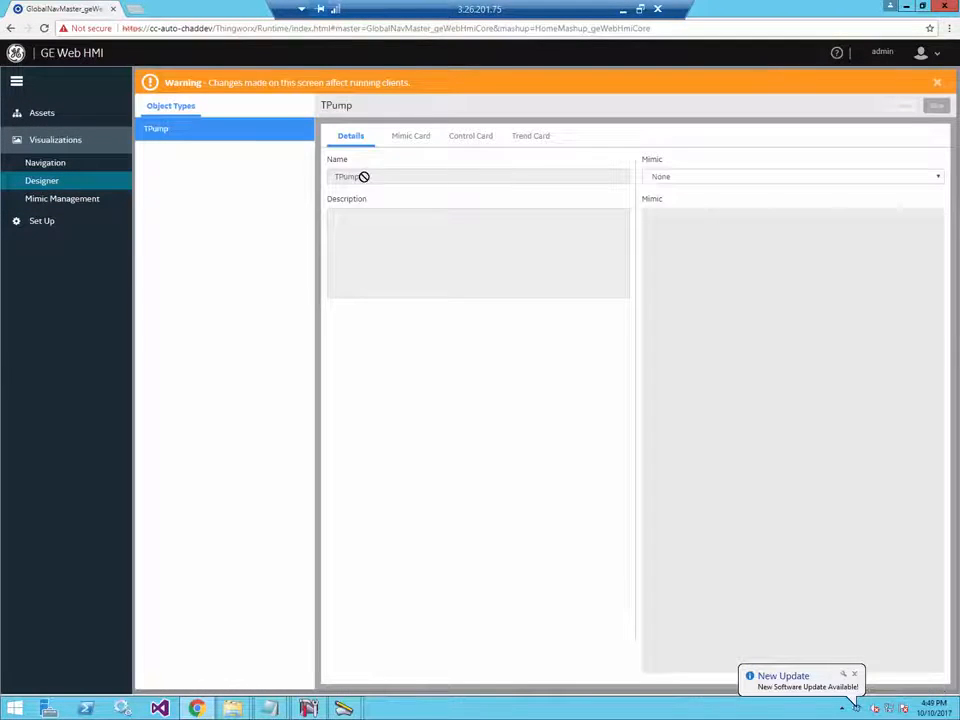
# - Set TPump's mimic to PumpMimic, check its Mimic Card bindings, and save
pyautogui.click(655, 178)
pyautogui.click(672, 214)
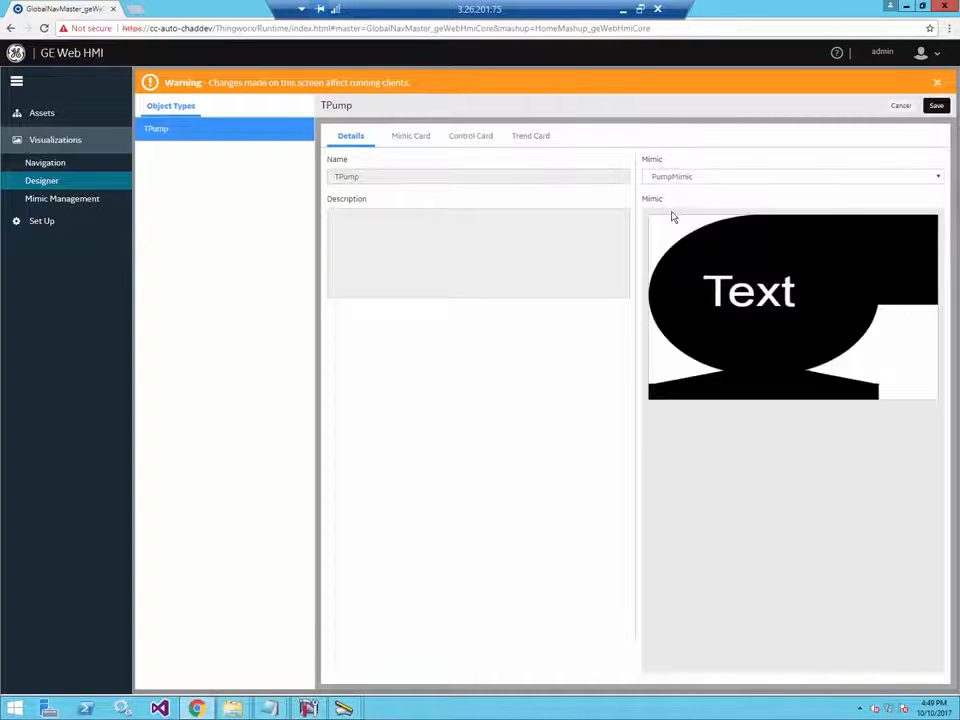
pyautogui.click(416, 137)
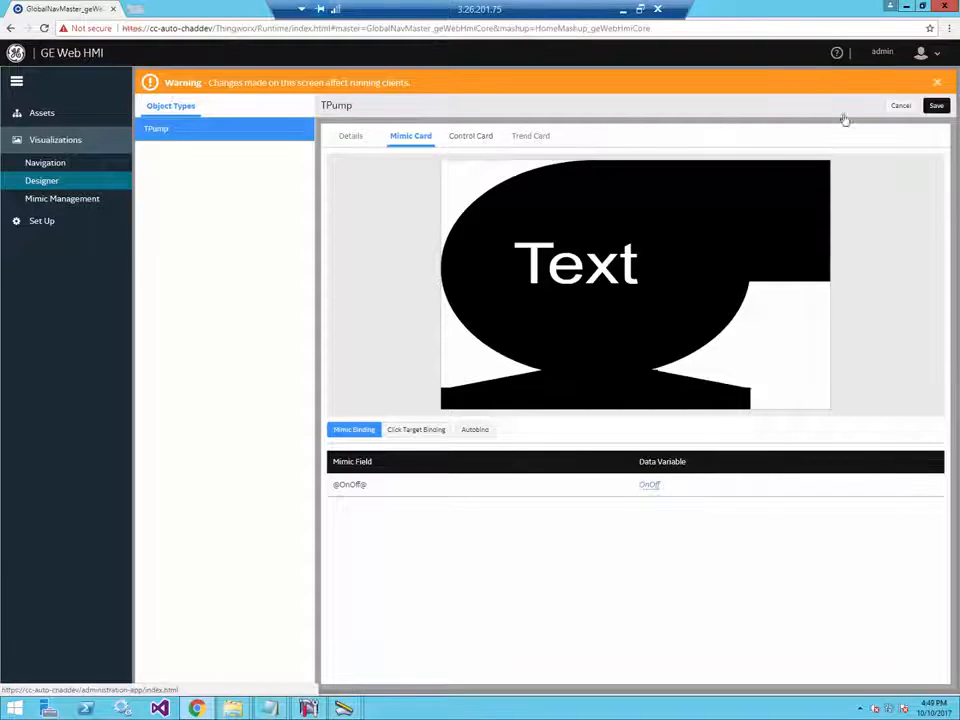
pyautogui.click(938, 106)
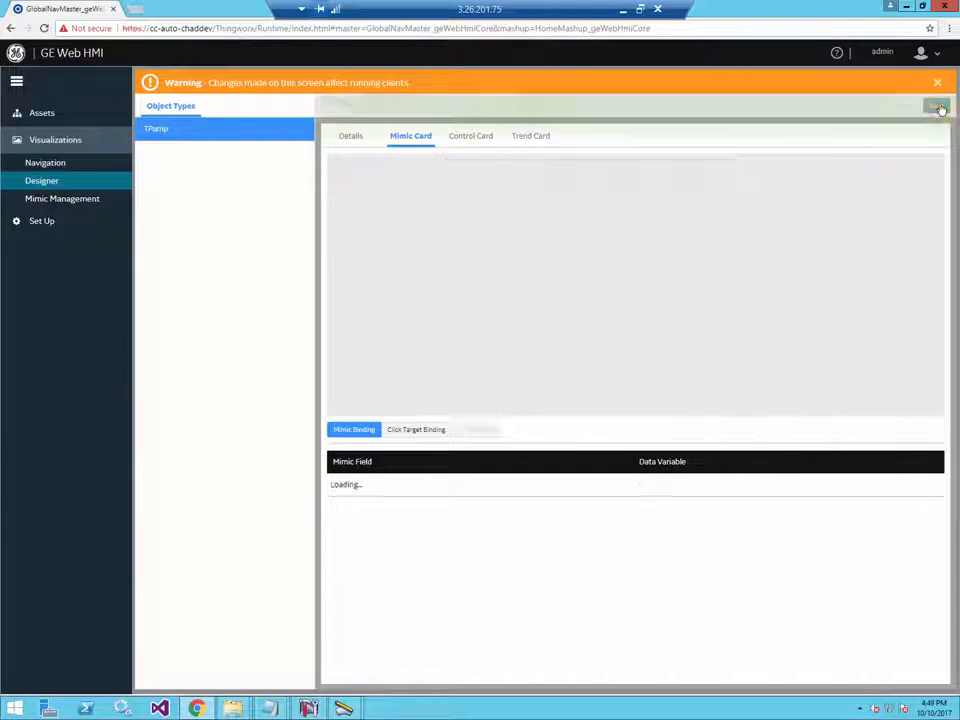
# - View Pump01 in the Runtime area, then minimise Chrome to the desktop
pyautogui.click(882, 58)
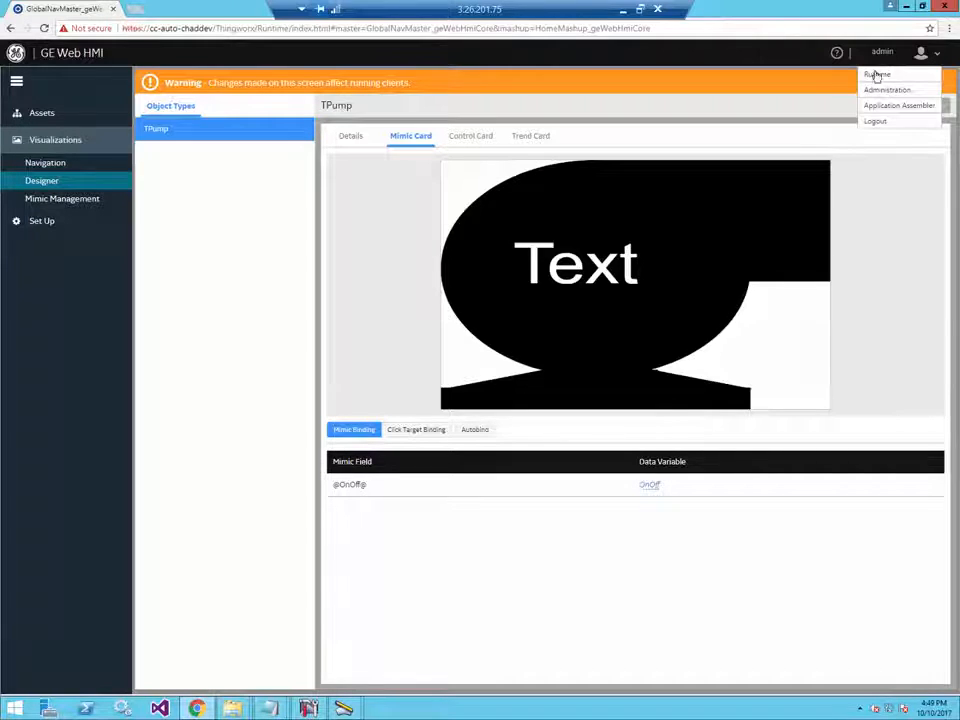
pyautogui.click(877, 78)
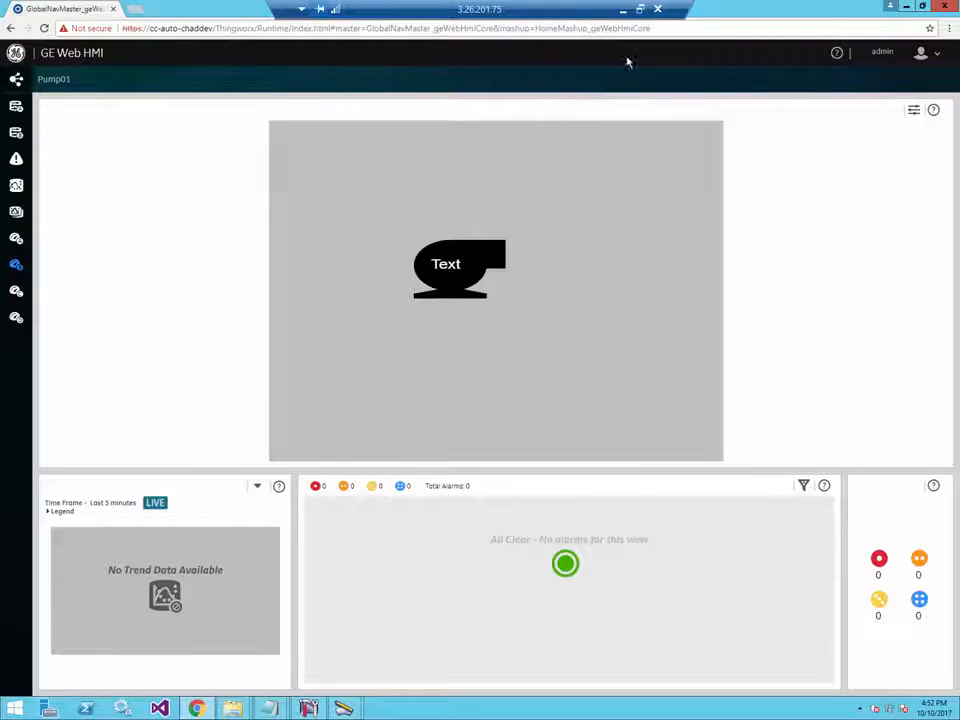
pyautogui.click(906, 6)
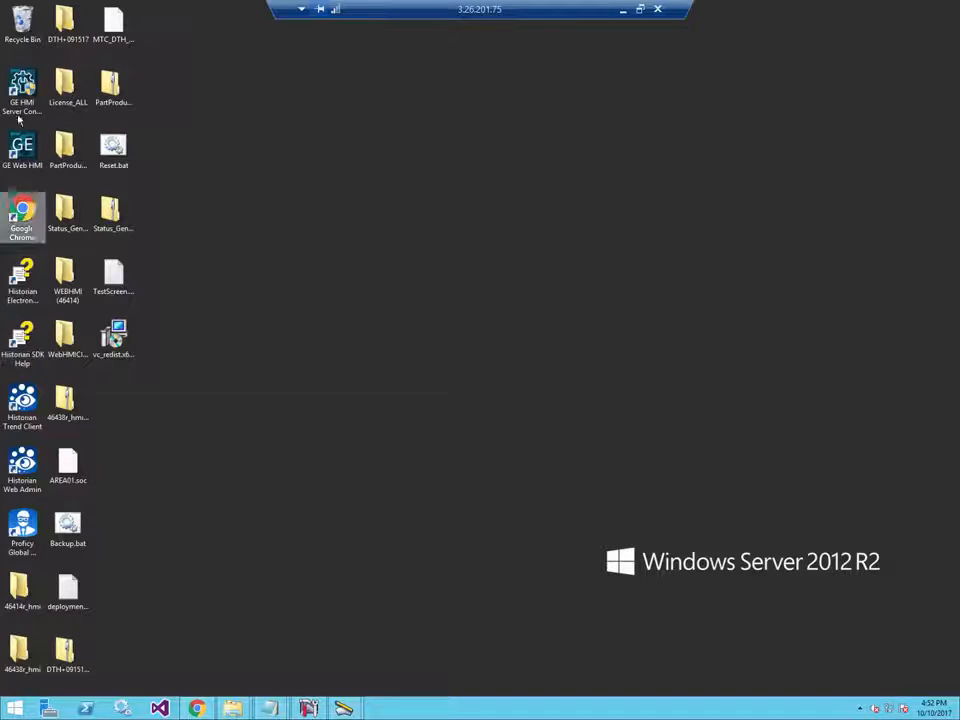
# - Launch GE HMI Server Configuration Manager and begin adding a new OPC UA endpoint
pyautogui.doubleClick(24, 86)
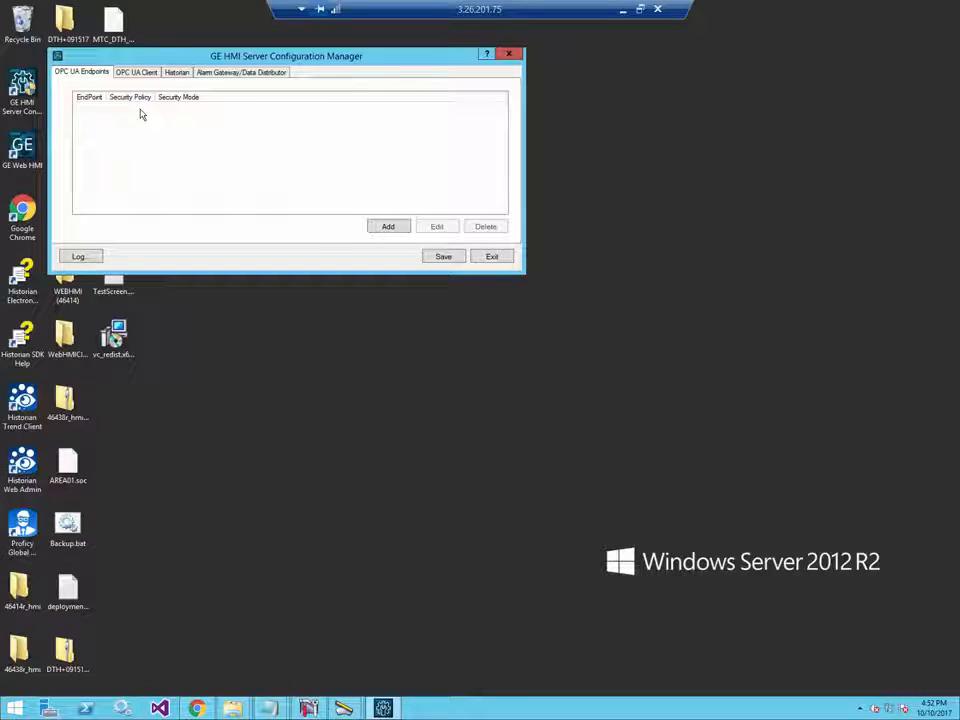
pyautogui.click(389, 226)
pyautogui.moveTo(291, 73); pyautogui.dragTo(358, 69)
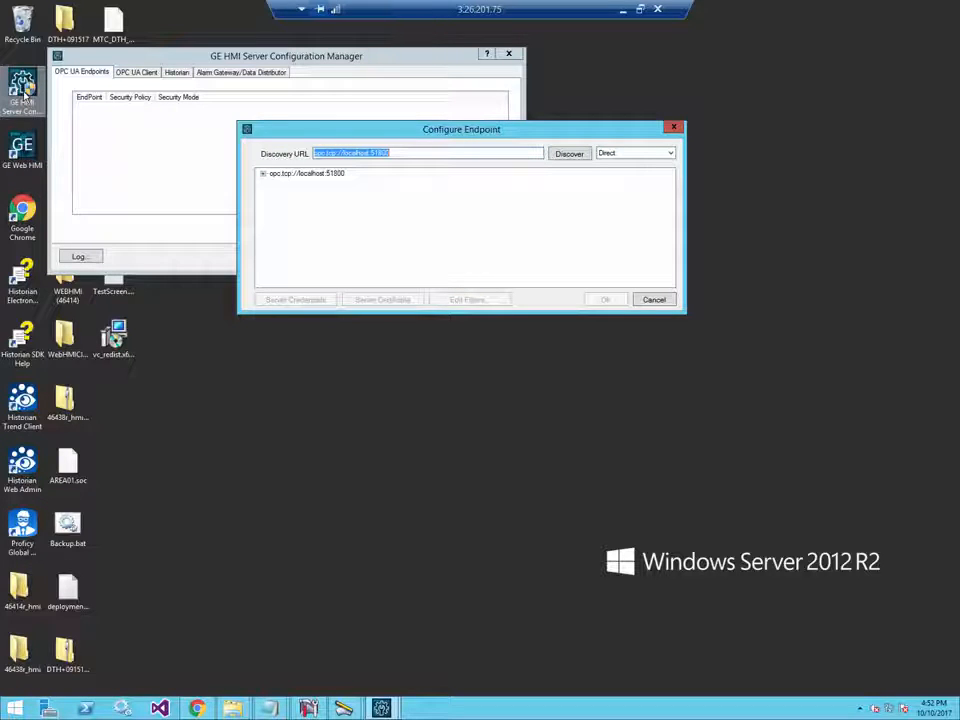
# - Choose the CIMPLICITY endpoint at opc.tcp://localhost:51800 with None - None security
pyautogui.click(264, 174)
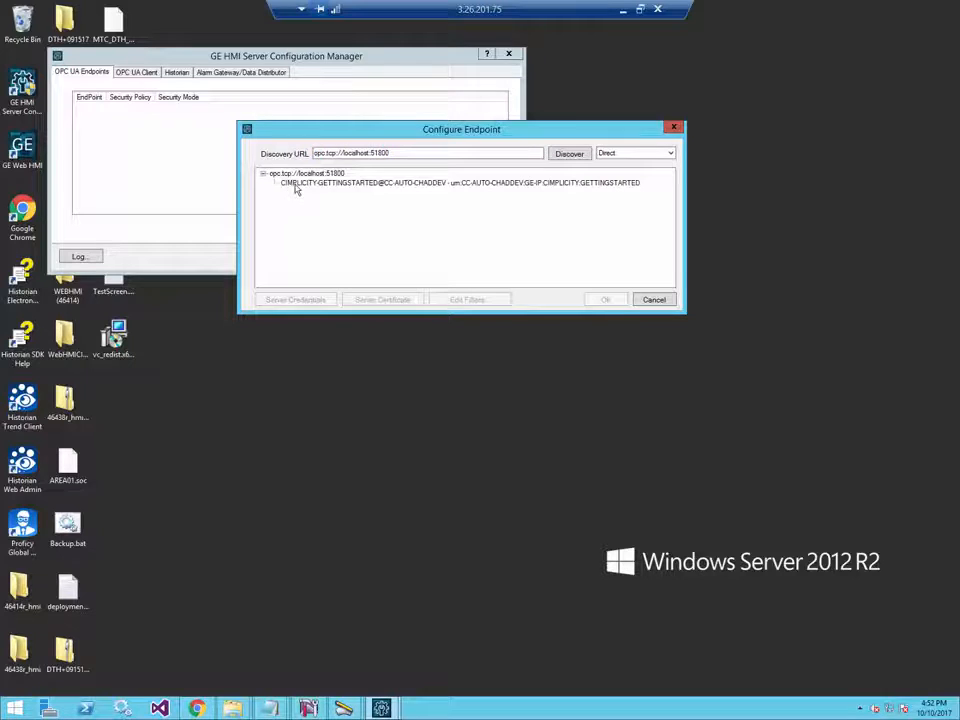
pyautogui.doubleClick(296, 185)
pyautogui.click(306, 193)
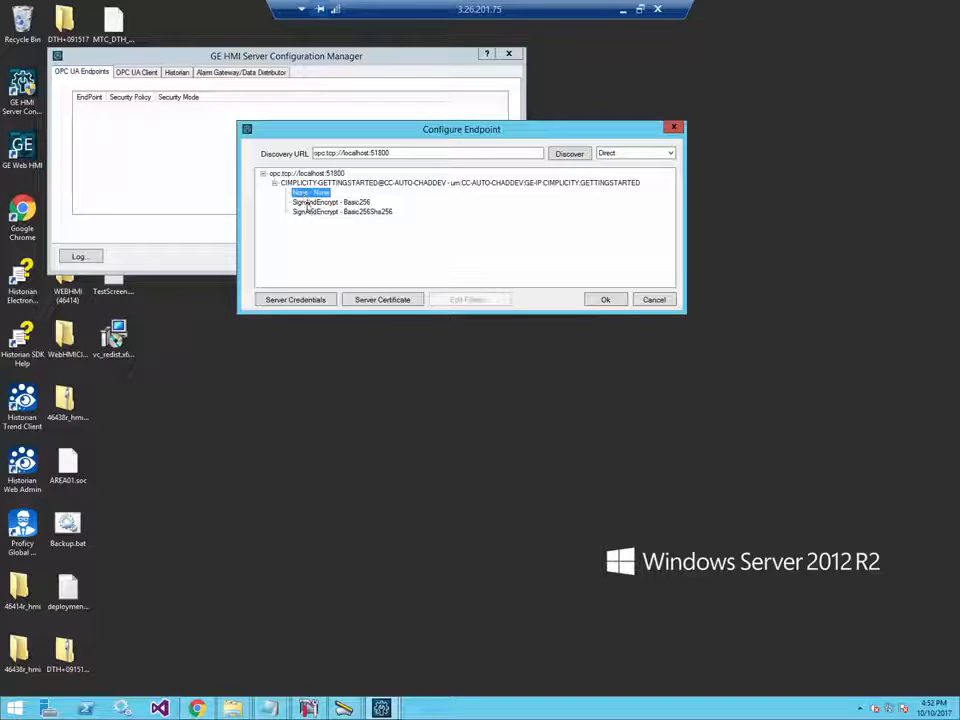
pyautogui.click(313, 212)
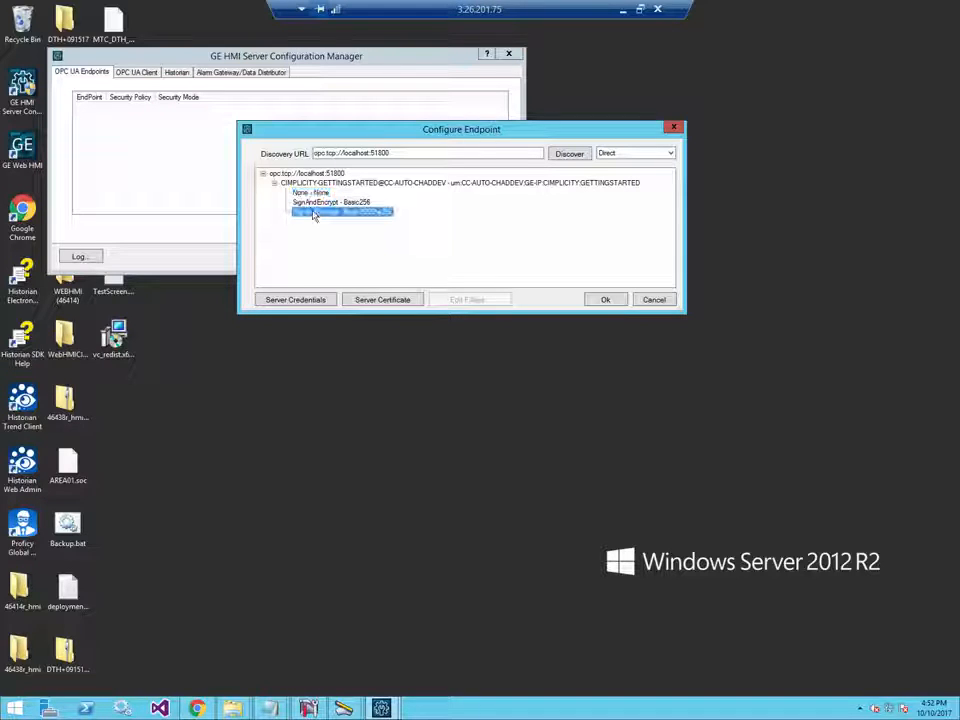
pyautogui.click(308, 193)
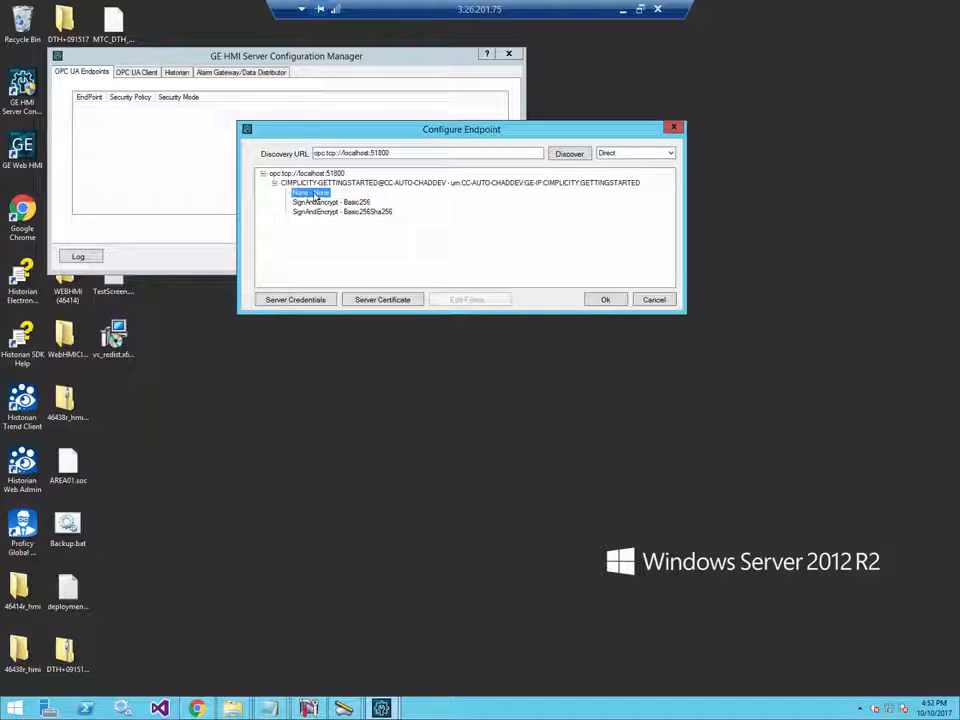
# - Trust the CIMPLICITY server certificate, then open the Server Credentials settings
pyautogui.click(372, 302)
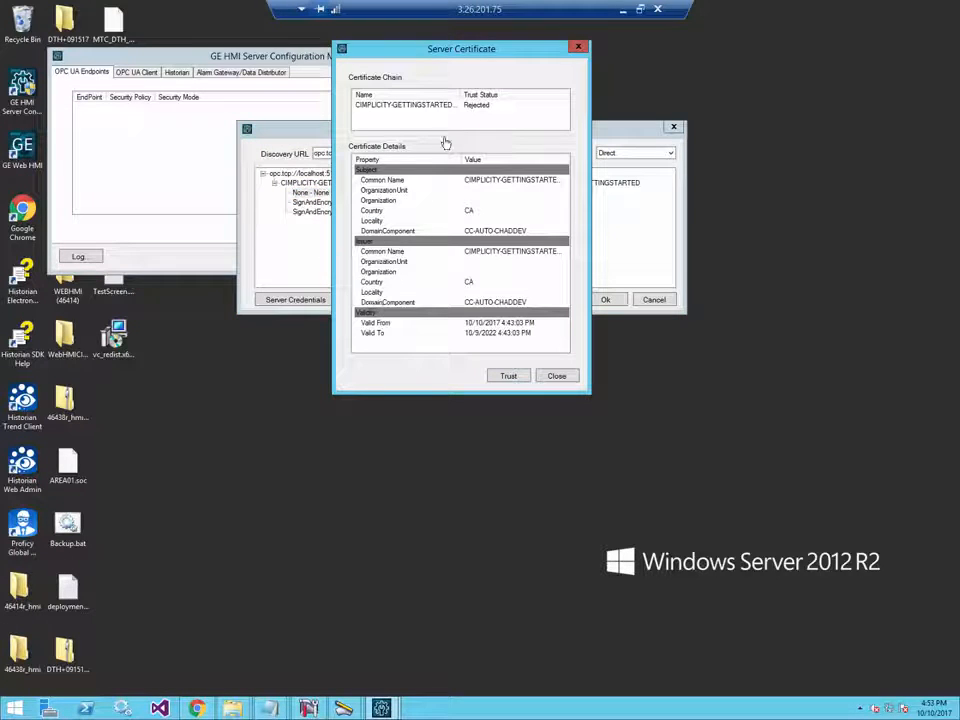
pyautogui.click(509, 377)
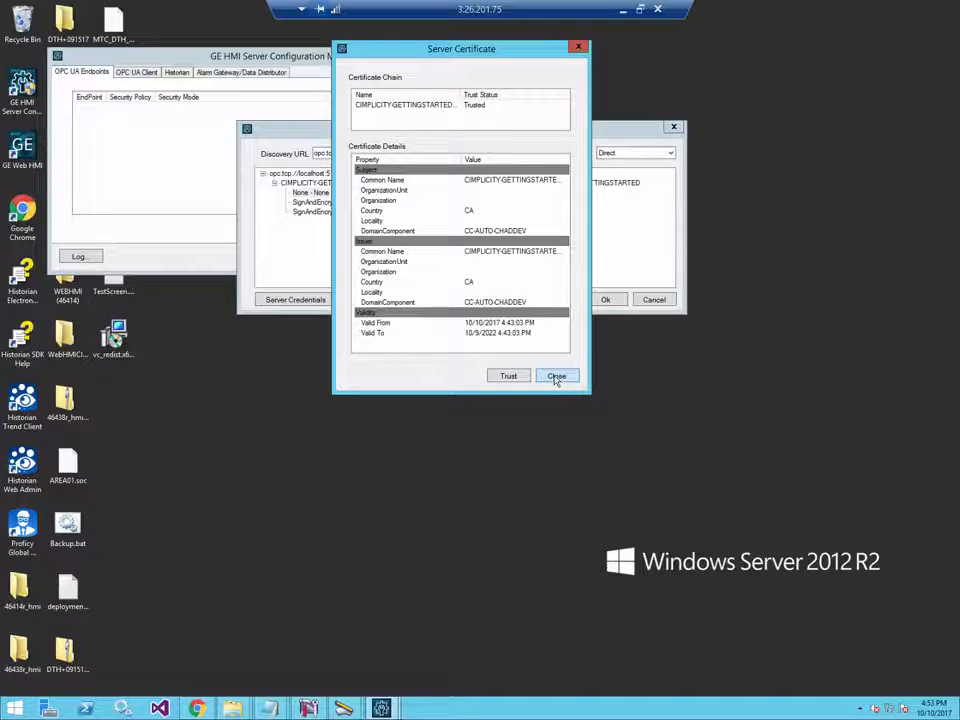
pyautogui.click(556, 378)
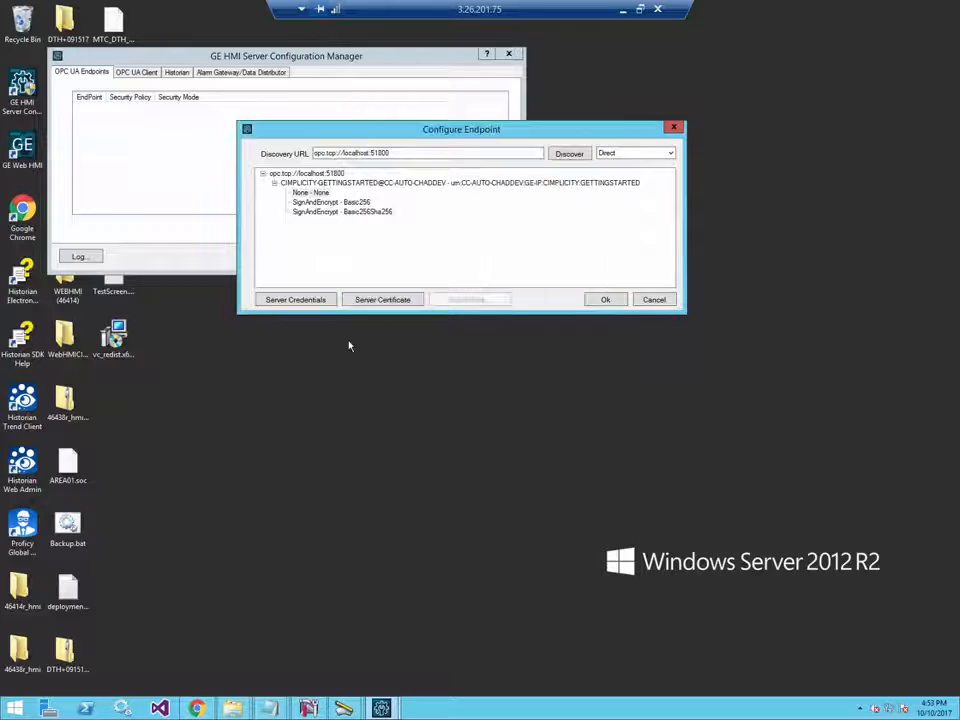
pyautogui.click(266, 302)
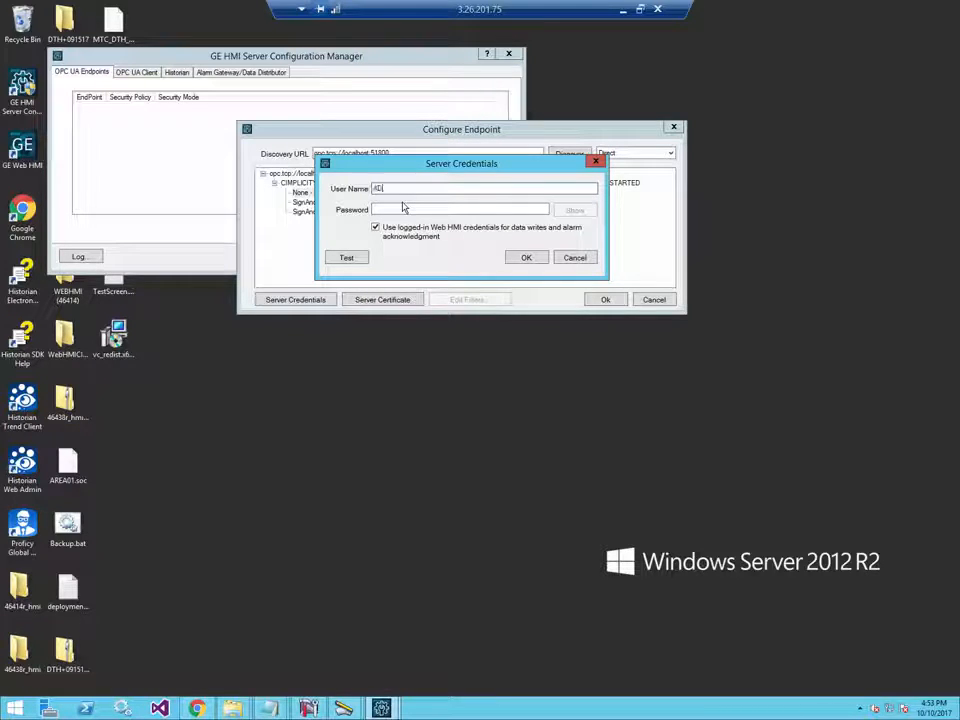
# - Enter the ADMIN password, test the connection, then retype the password and confirm
pyautogui.write('MIN')
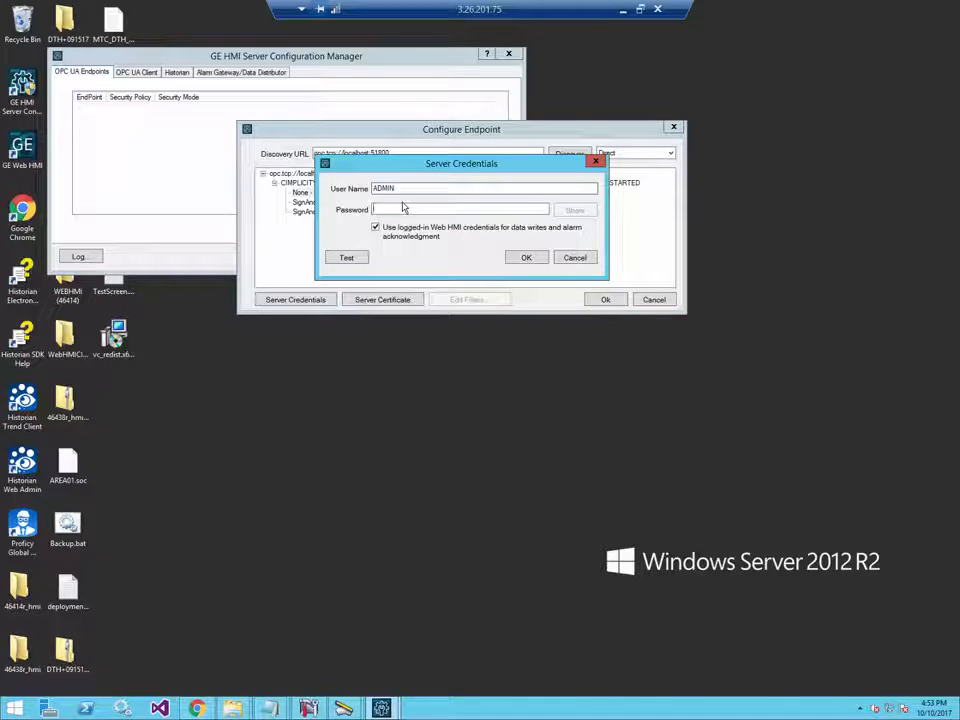
pyautogui.write('••••••')
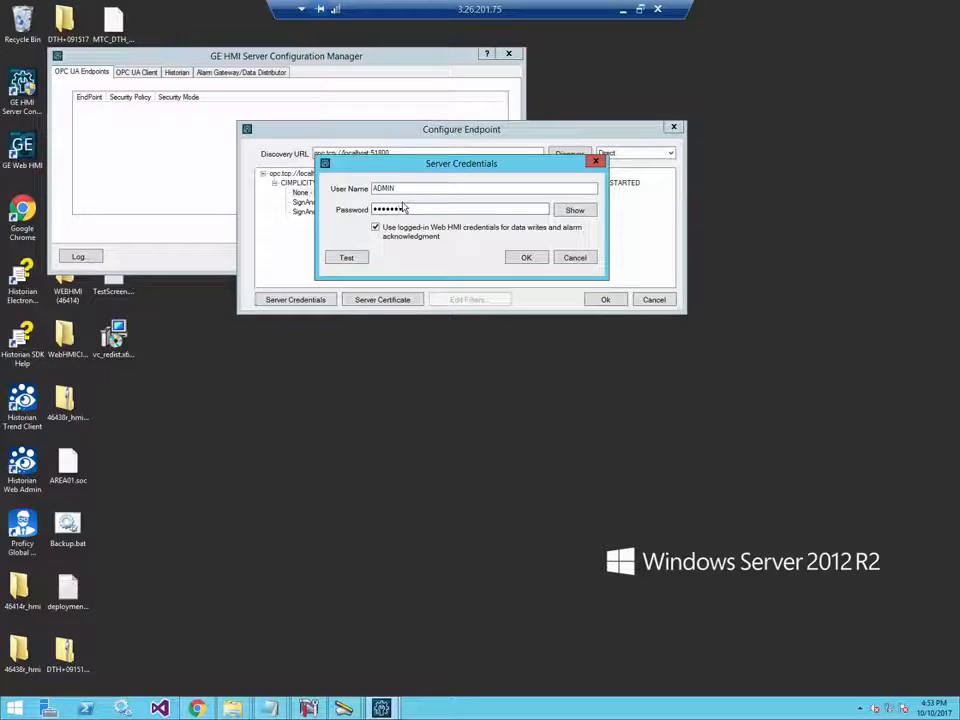
pyautogui.click(345, 258)
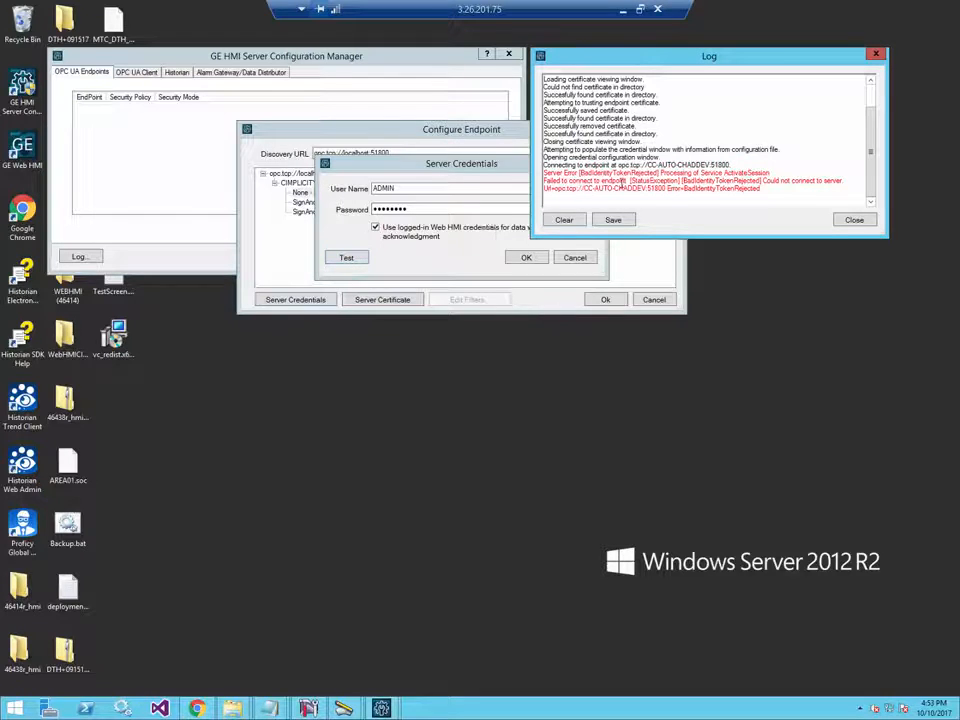
pyautogui.doubleClick(410, 209)
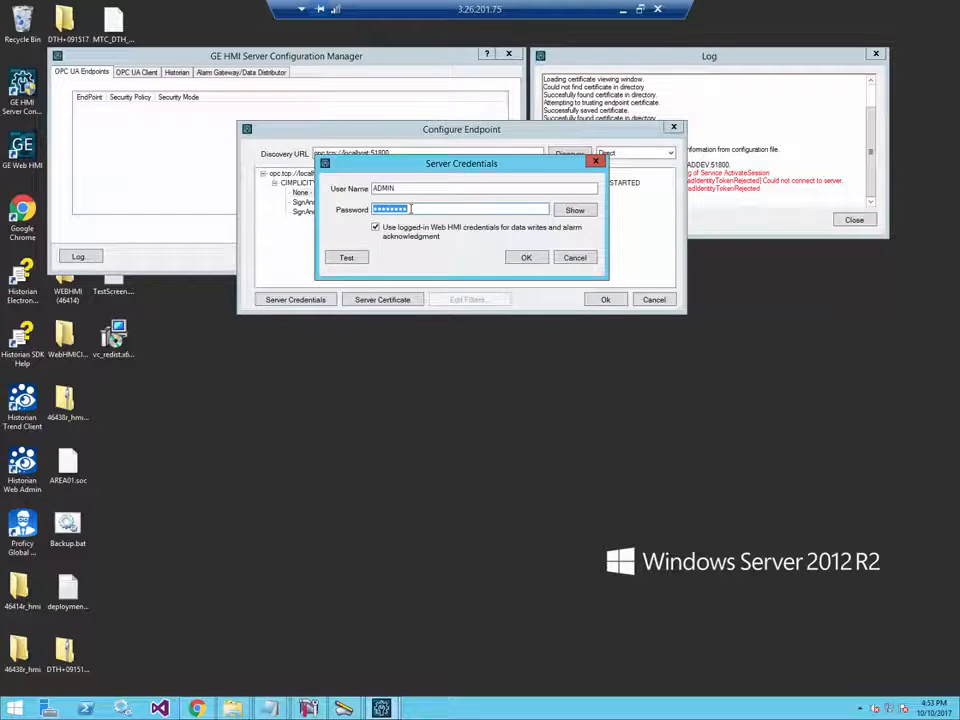
pyautogui.write('***')
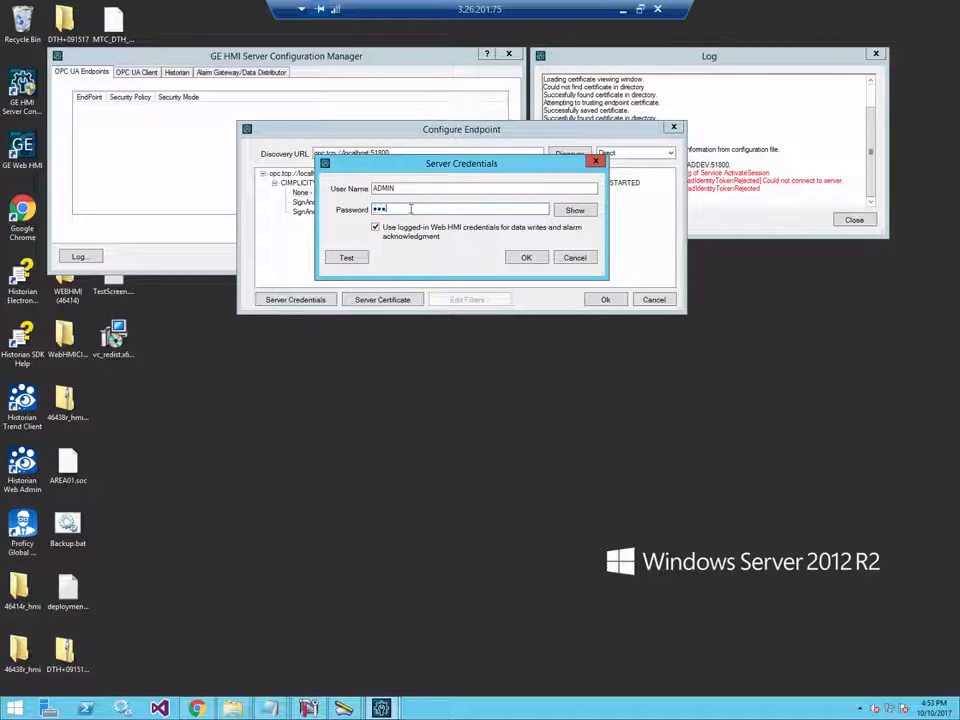
pyautogui.write('*')
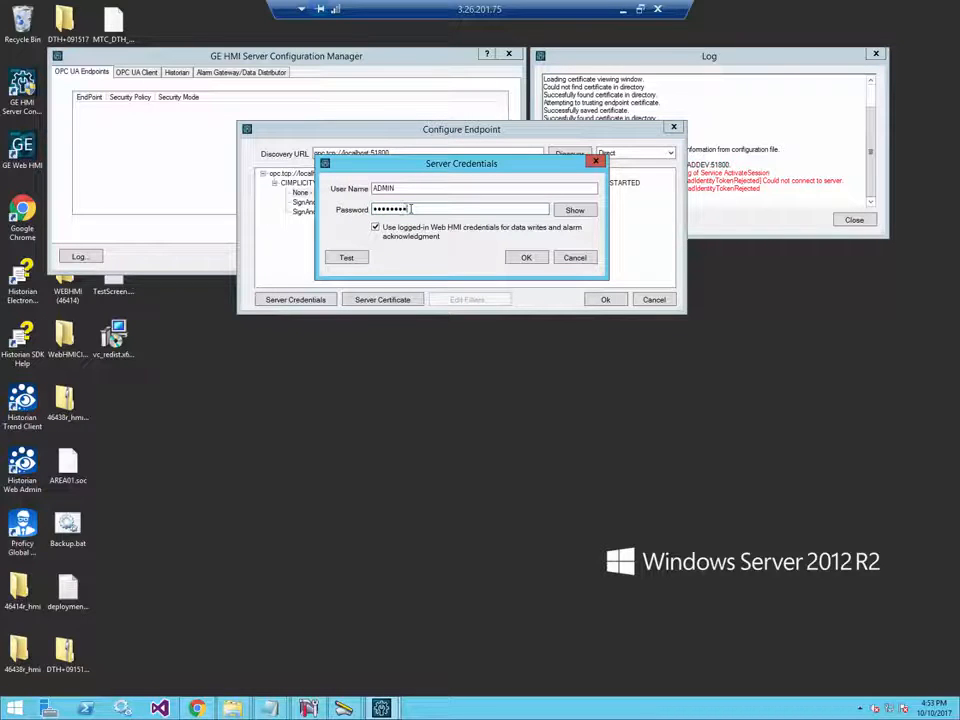
pyautogui.write('*')
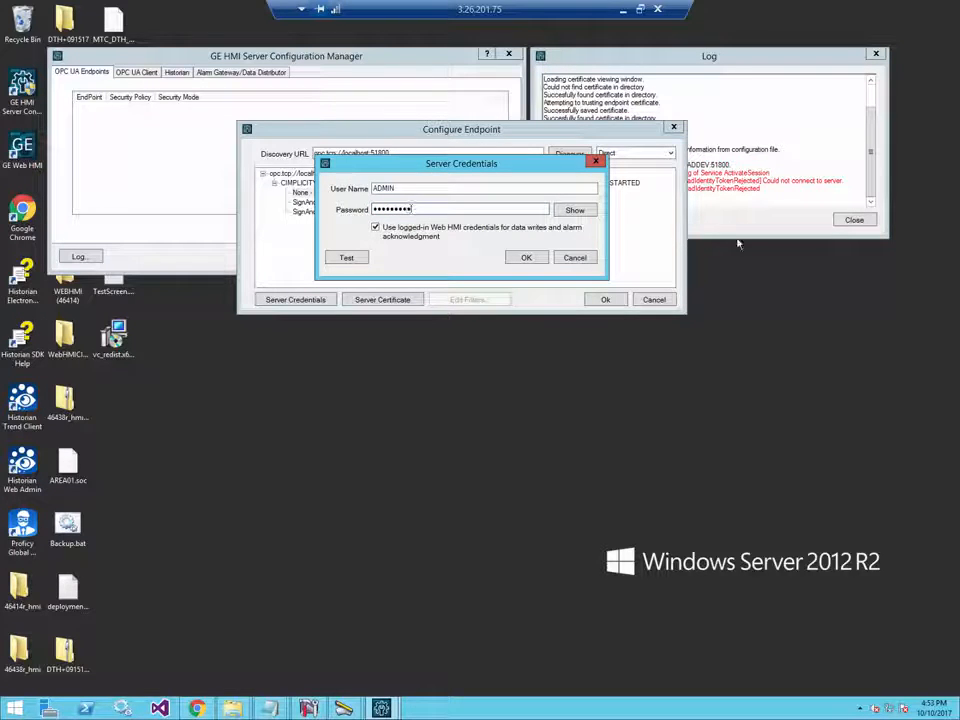
pyautogui.click(526, 257)
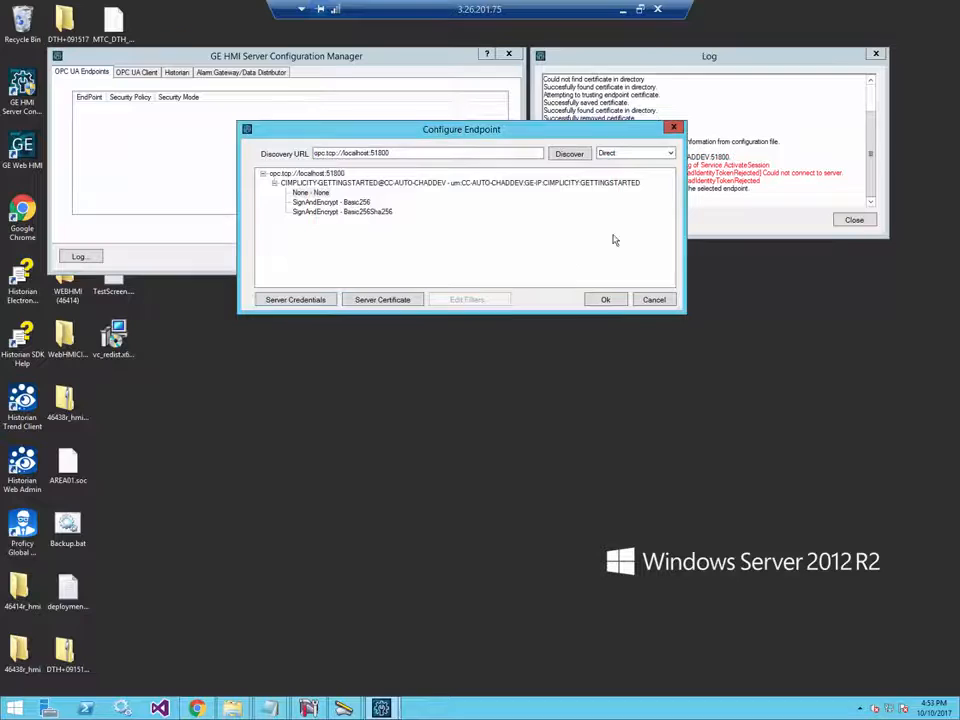
# - Re-test the localhost:51800 endpoint connection with the updated credentials
pyautogui.click(318, 300)
pyautogui.click(346, 258)
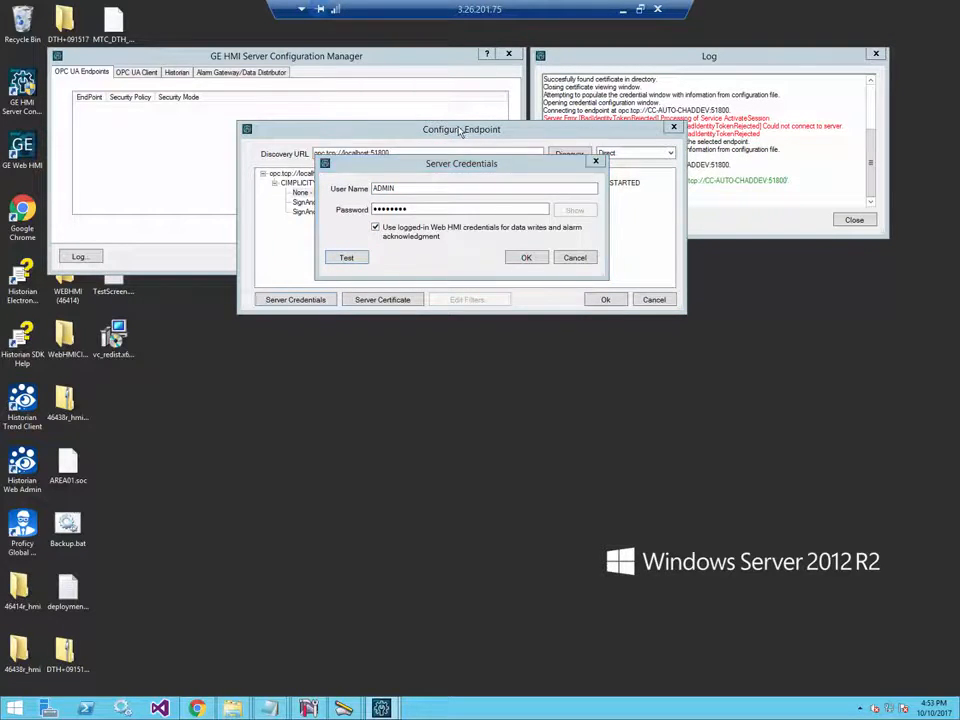
pyautogui.click(530, 259)
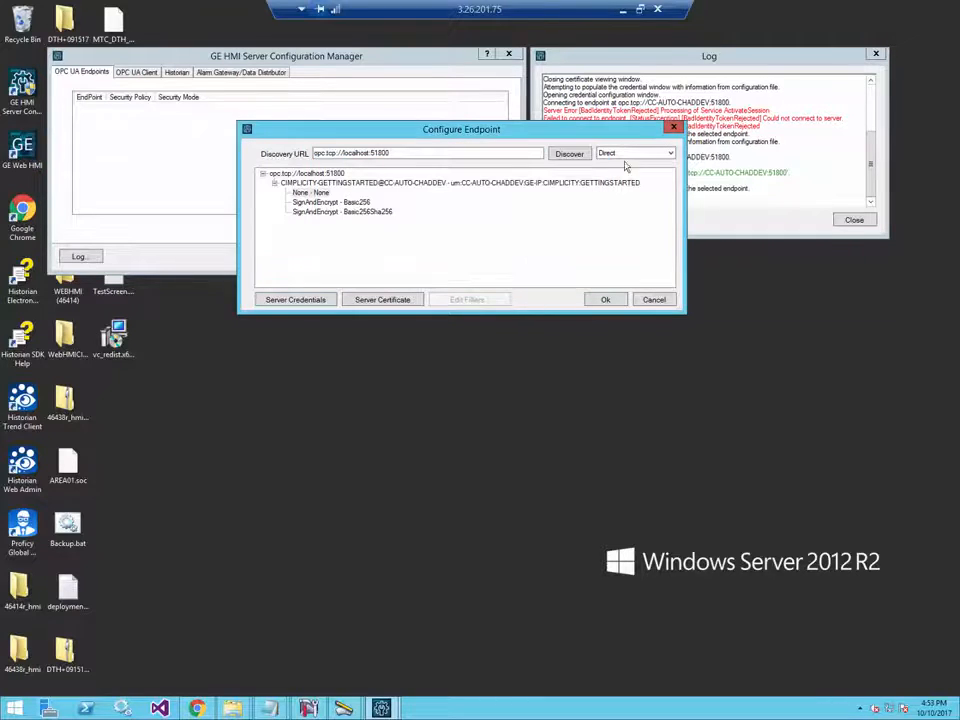
# - Review the log's BadIdentityTokenRejected error and success lines, skip saving, and close it
pyautogui.click(637, 134)
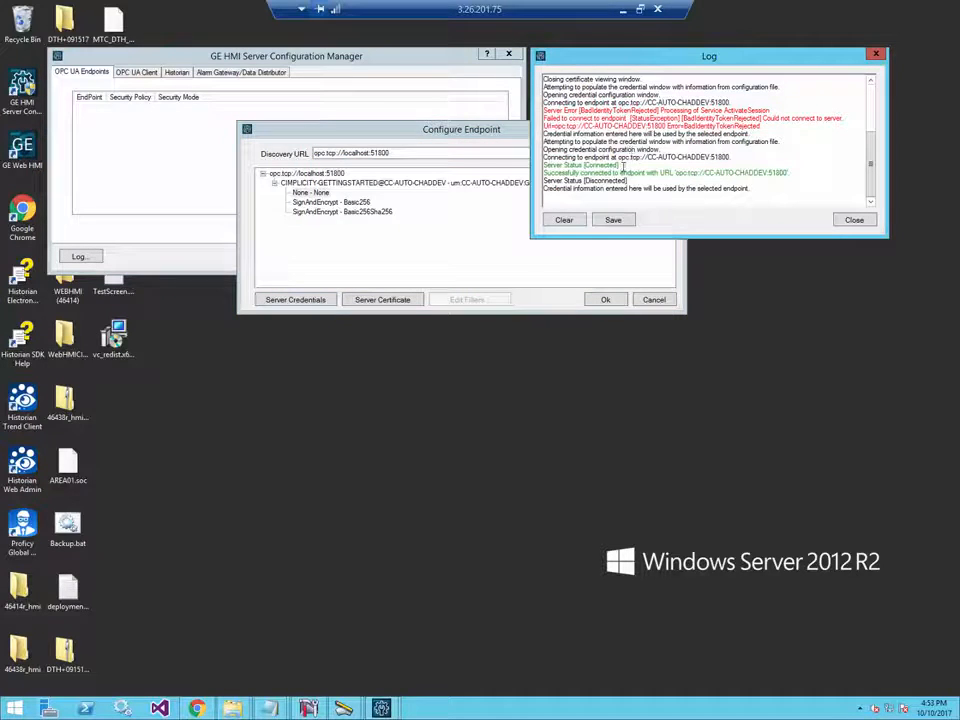
pyautogui.doubleClick(595, 111)
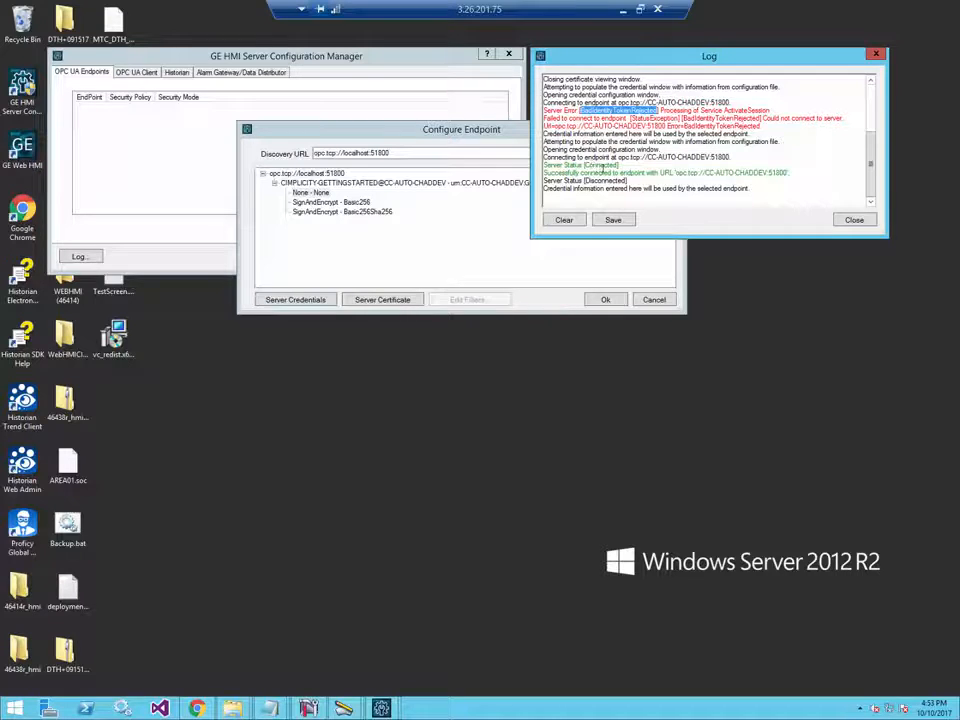
pyautogui.moveTo(586, 165); pyautogui.dragTo(618, 173)
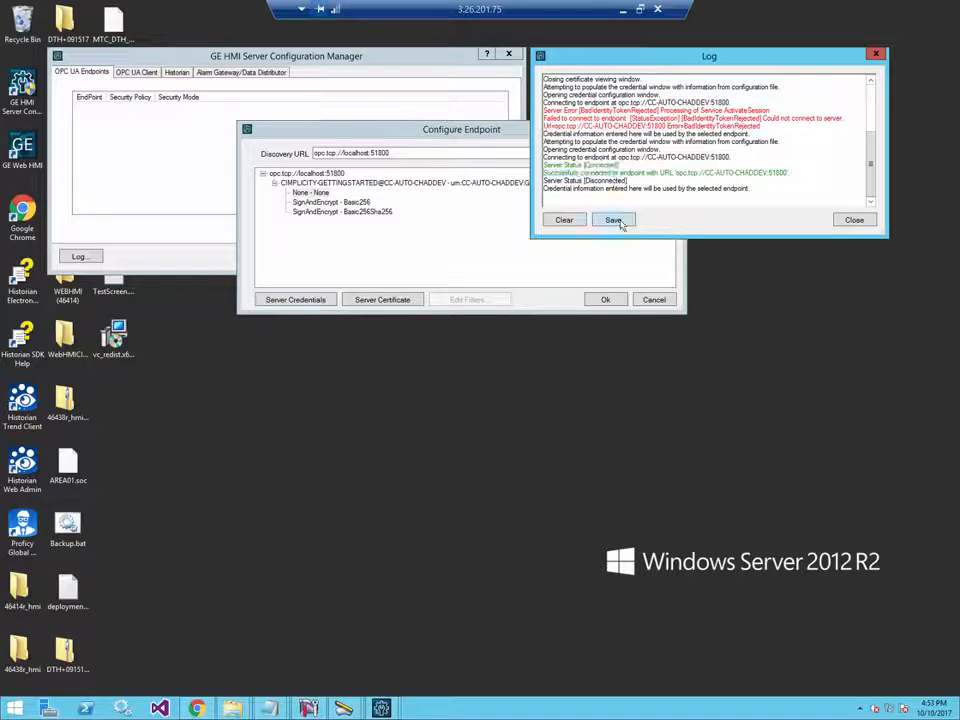
pyautogui.click(613, 220)
pyautogui.click(914, 407)
pyautogui.click(855, 219)
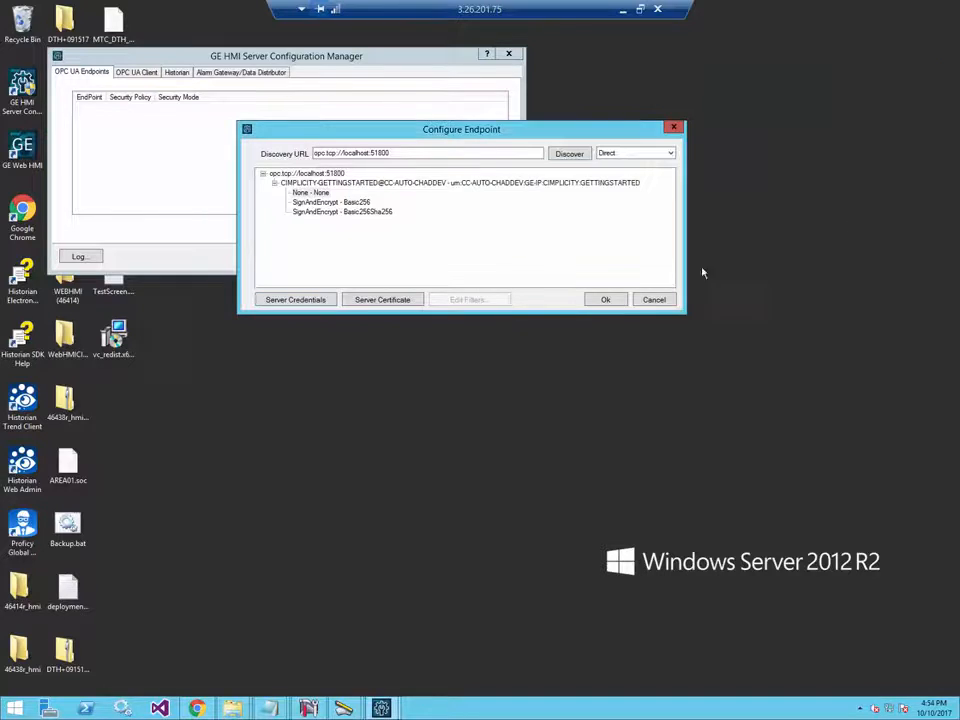
# - Save the CC-AUTO-CHADDEV:51800 endpoint, exit restarting Data Distributor and Alarm Gateway, and return to Chrome
pyautogui.click(603, 300)
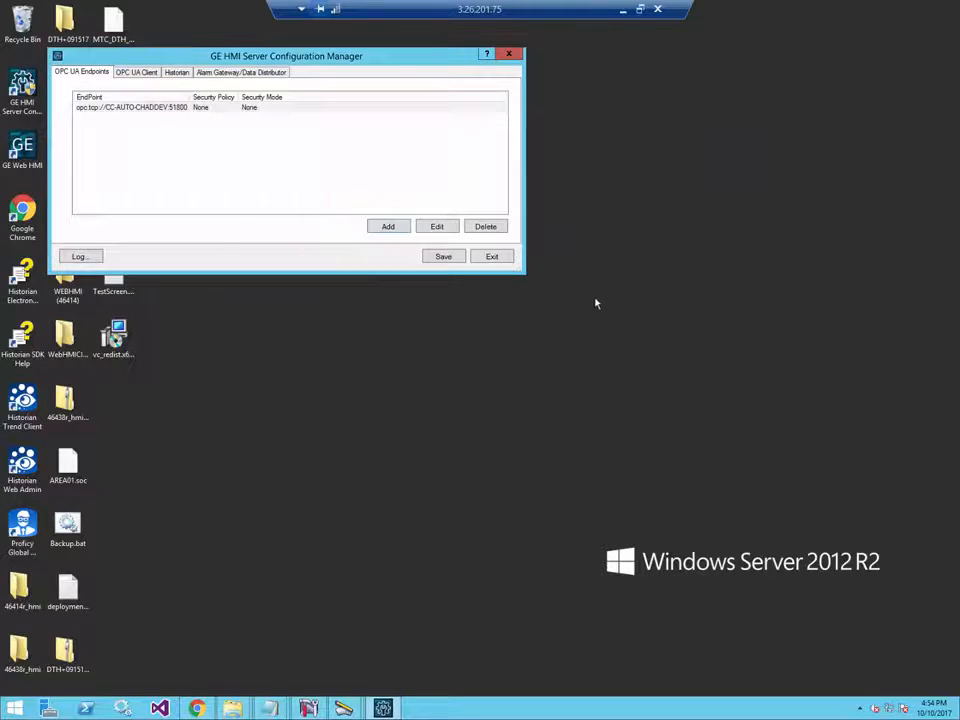
pyautogui.click(435, 258)
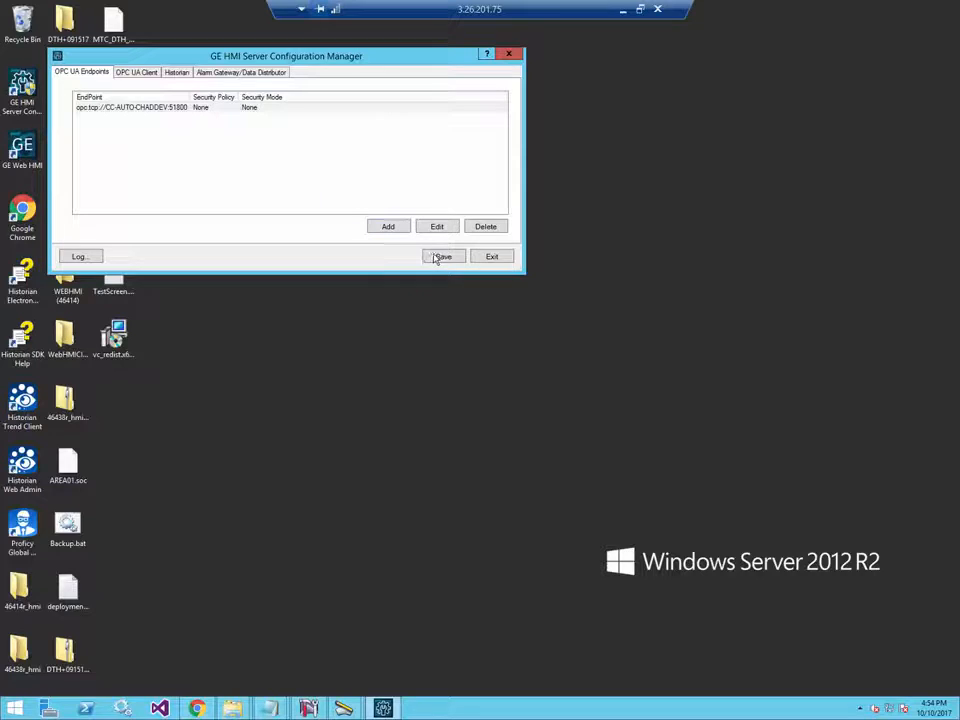
pyautogui.click(484, 258)
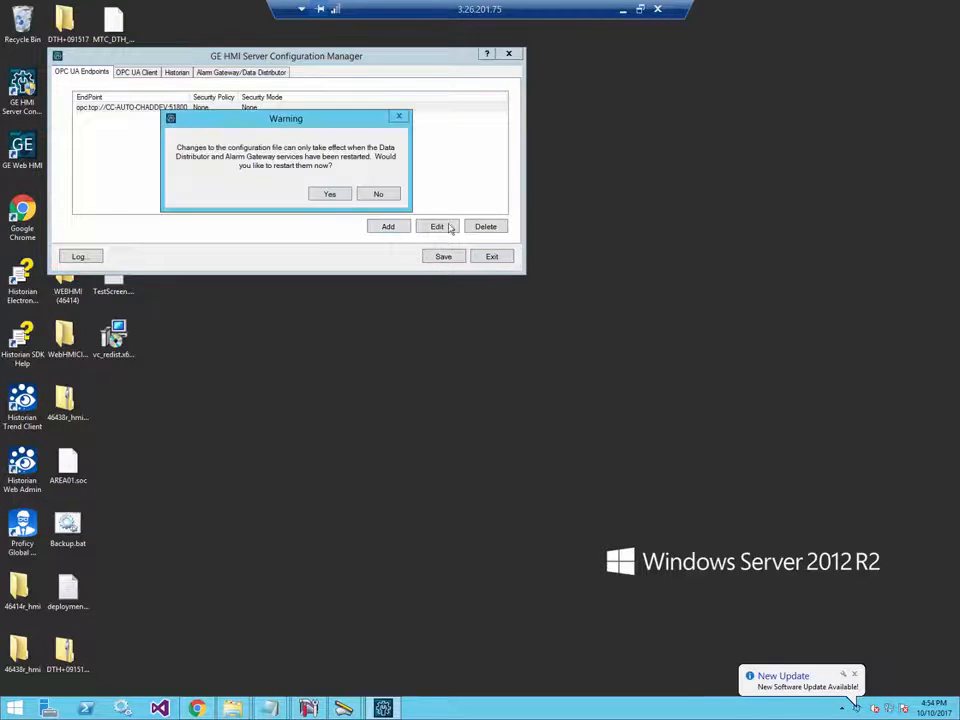
pyautogui.click(332, 195)
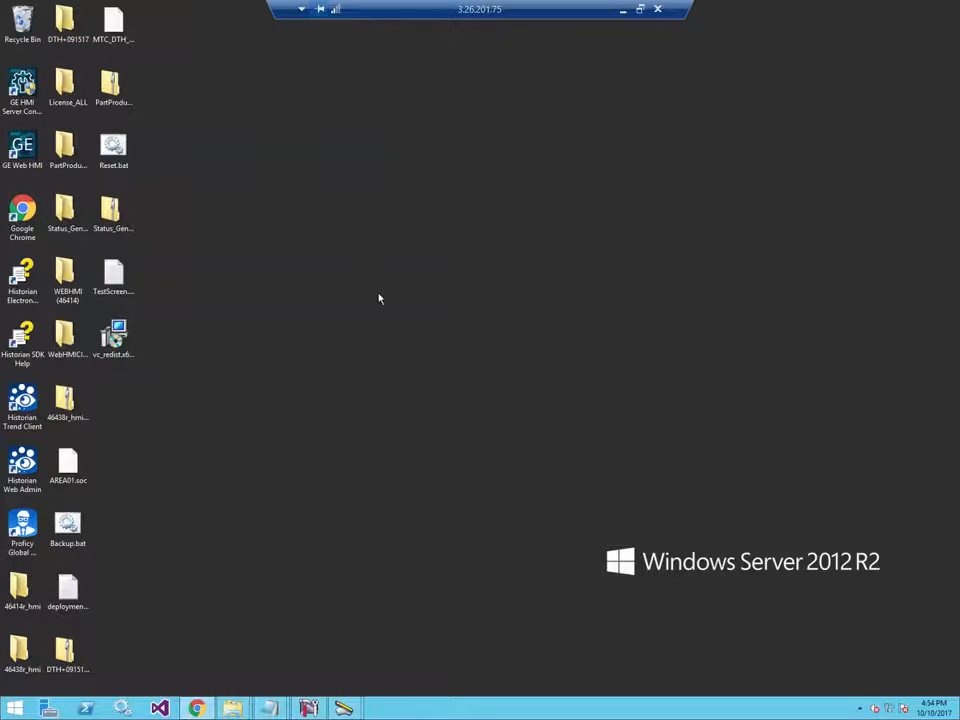
pyautogui.click(197, 708)
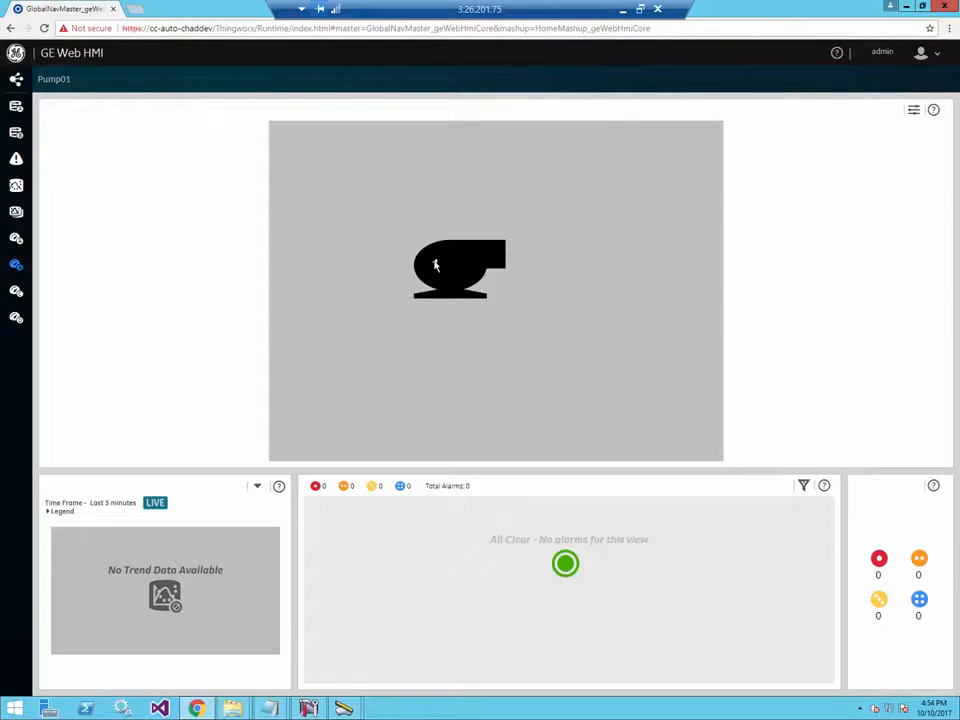
# - Bring up the PumpMimic.cim drawing in CimEdit, then the CIMPLICITY Workbench project listing PUMP01.OnOff
pyautogui.moveTo(344, 706)
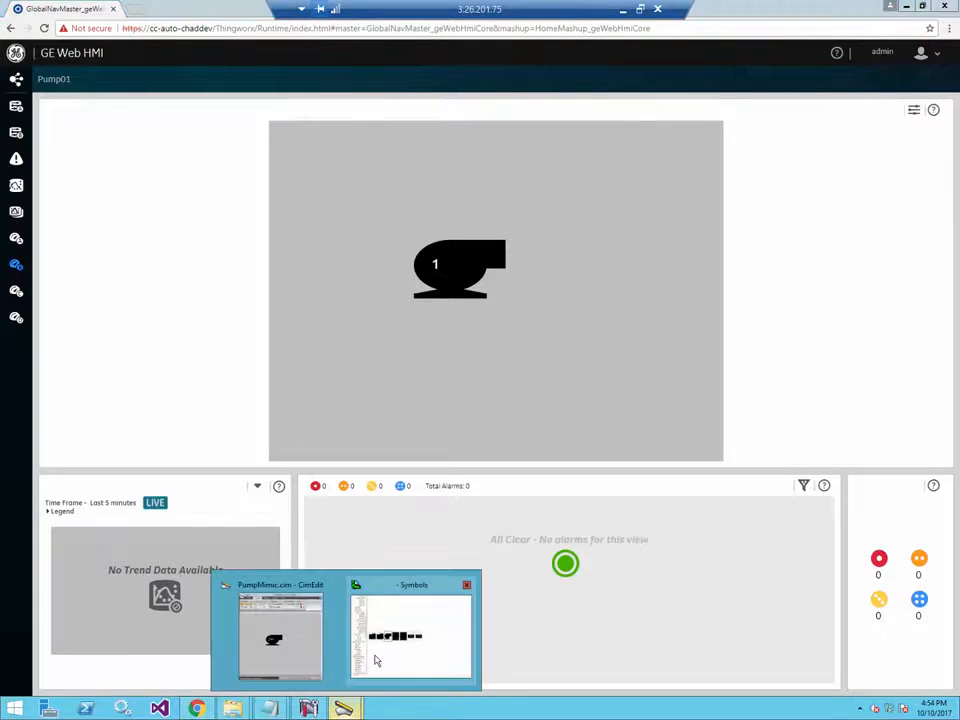
pyautogui.click(296, 658)
pyautogui.rightClick(346, 386)
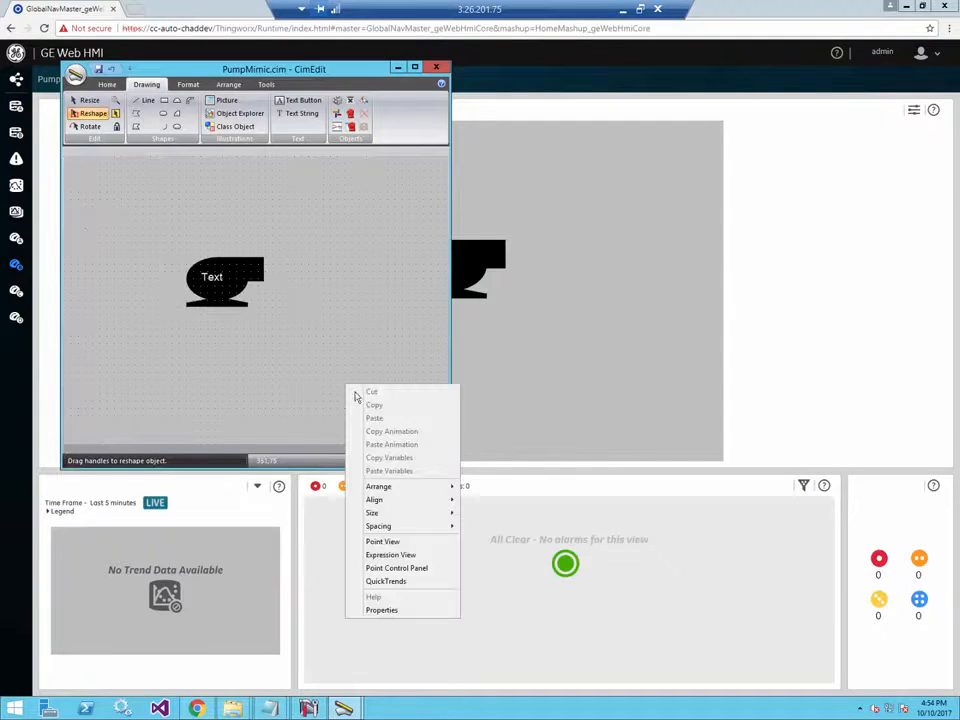
pyautogui.press('Escape')
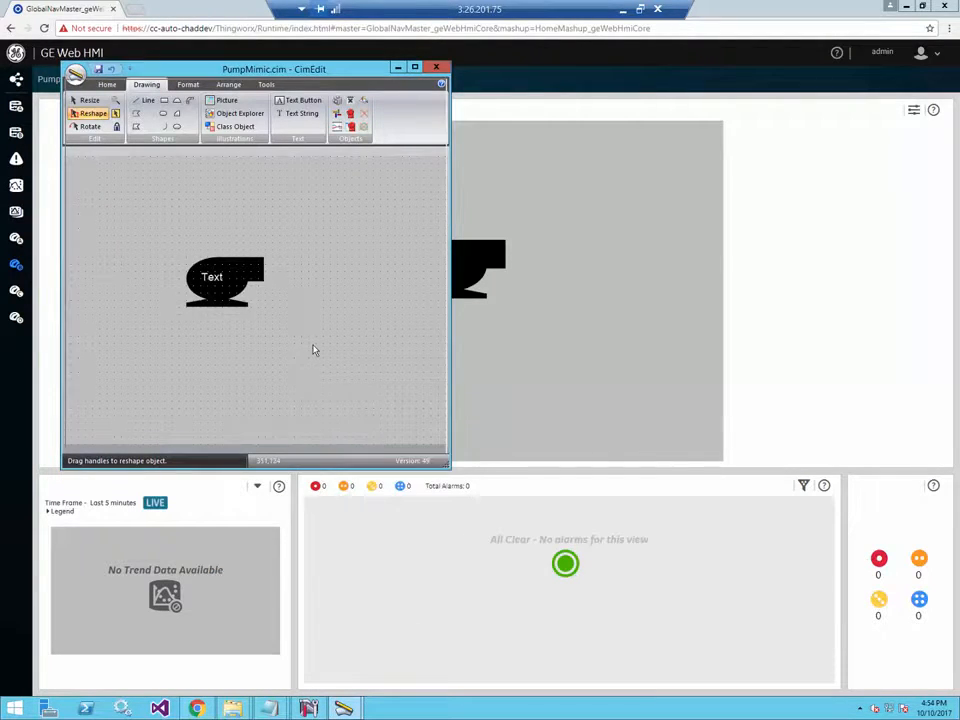
pyautogui.click(309, 707)
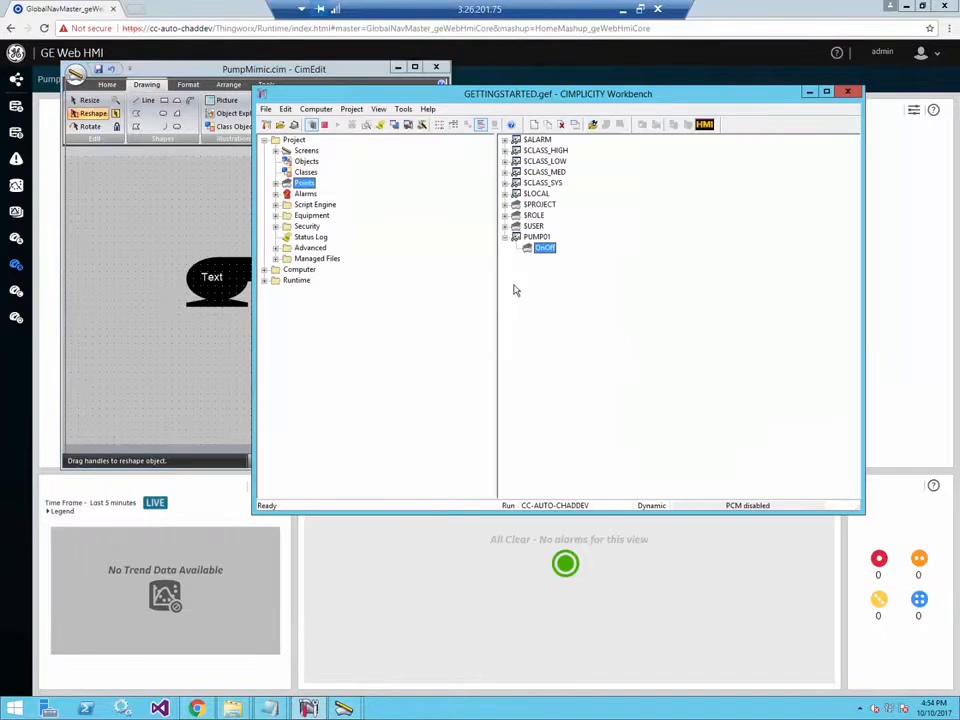
# - Set PUMP01.OnOff to 0 from the Point Control Panel and check the resulting alarm in GE Web HMI
pyautogui.rightClick(537, 237)
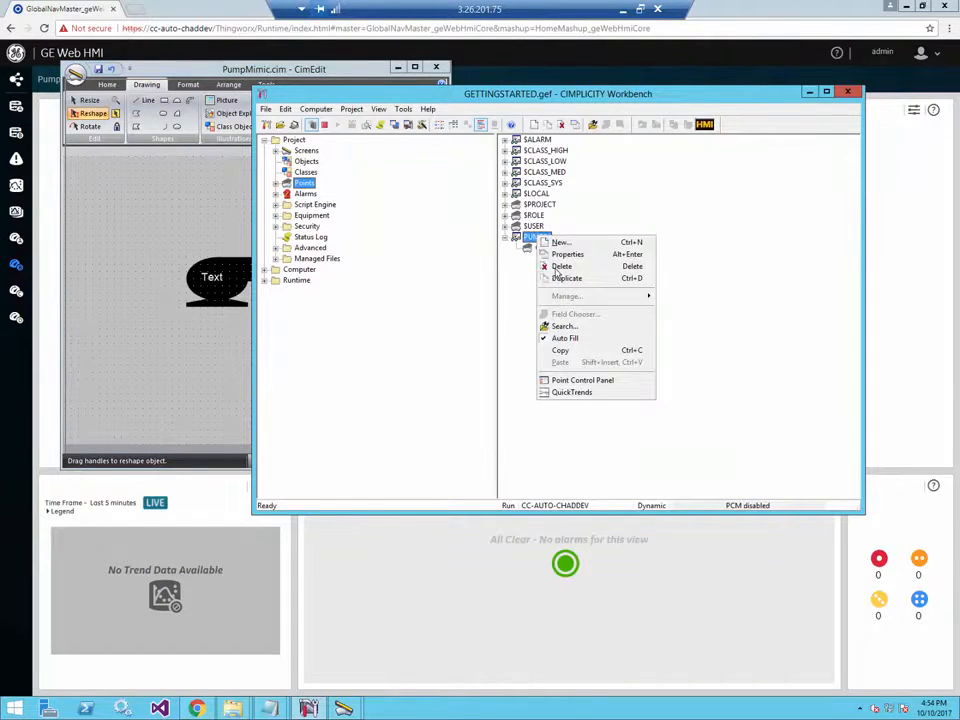
pyautogui.click(578, 380)
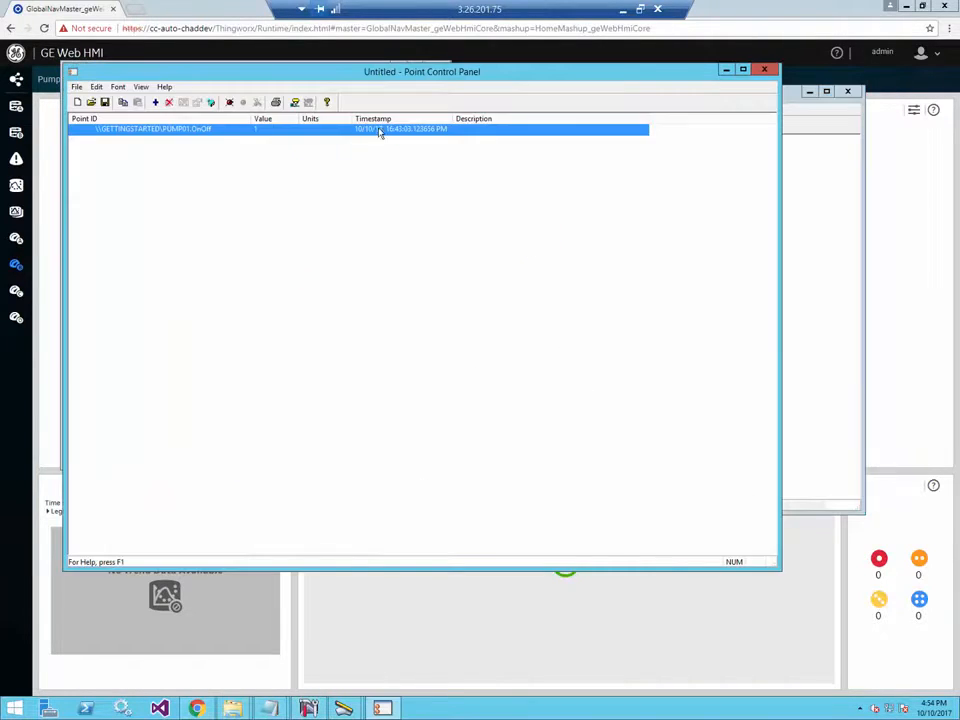
pyautogui.doubleClick(347, 130)
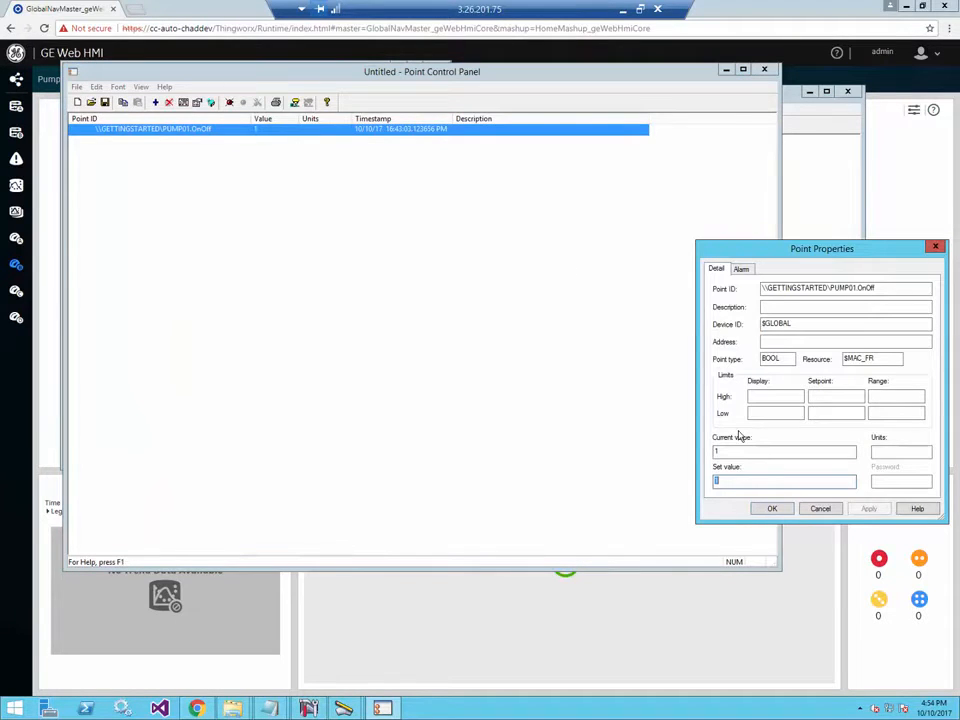
pyautogui.press('Return')
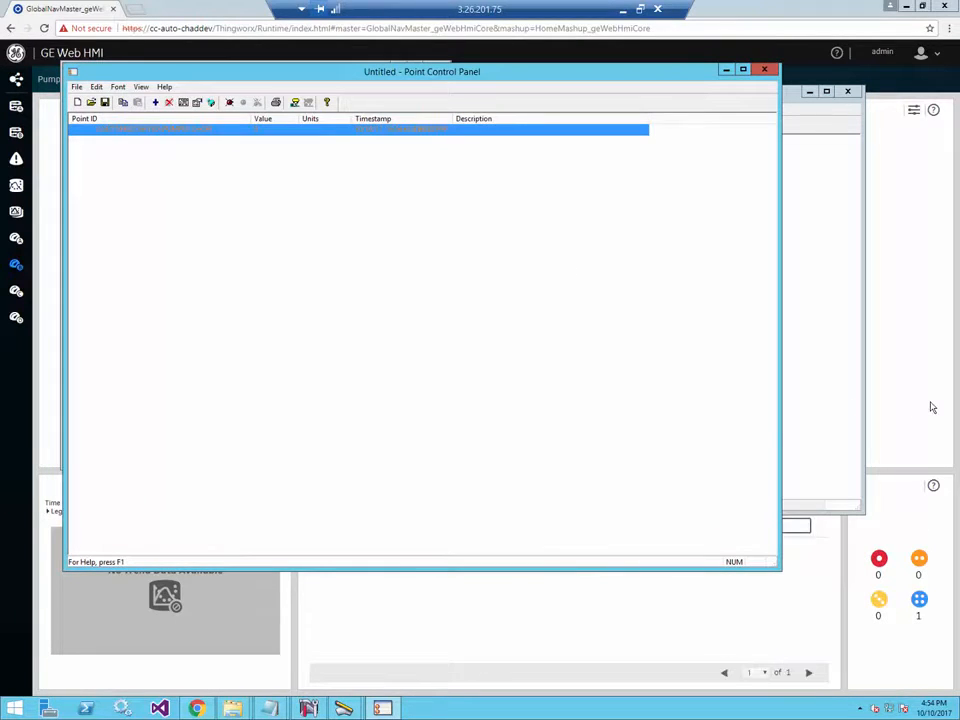
pyautogui.click(931, 406)
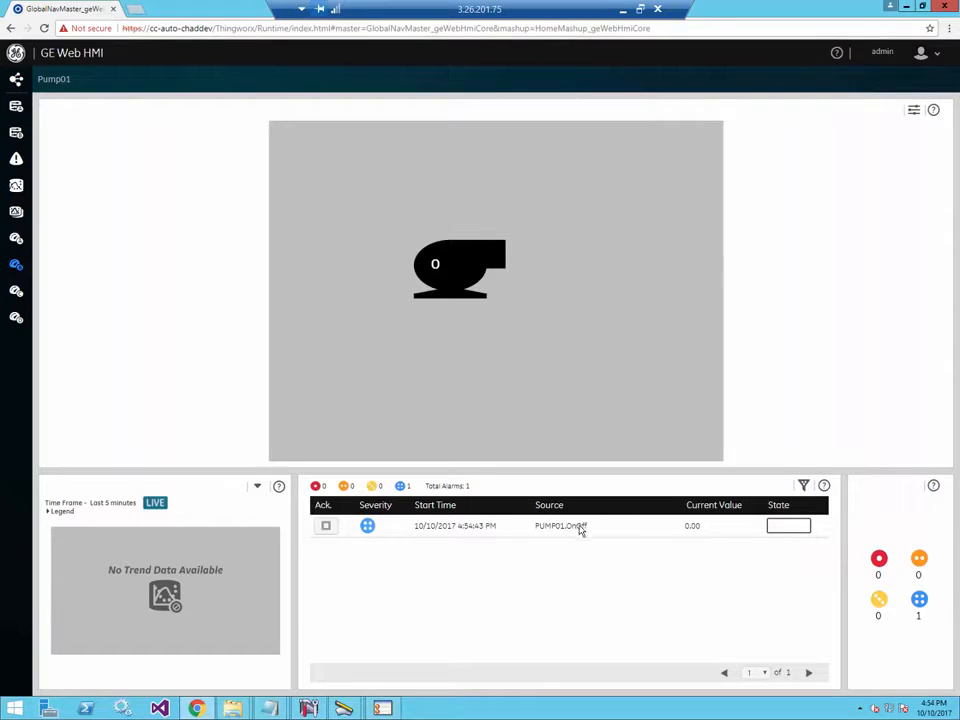